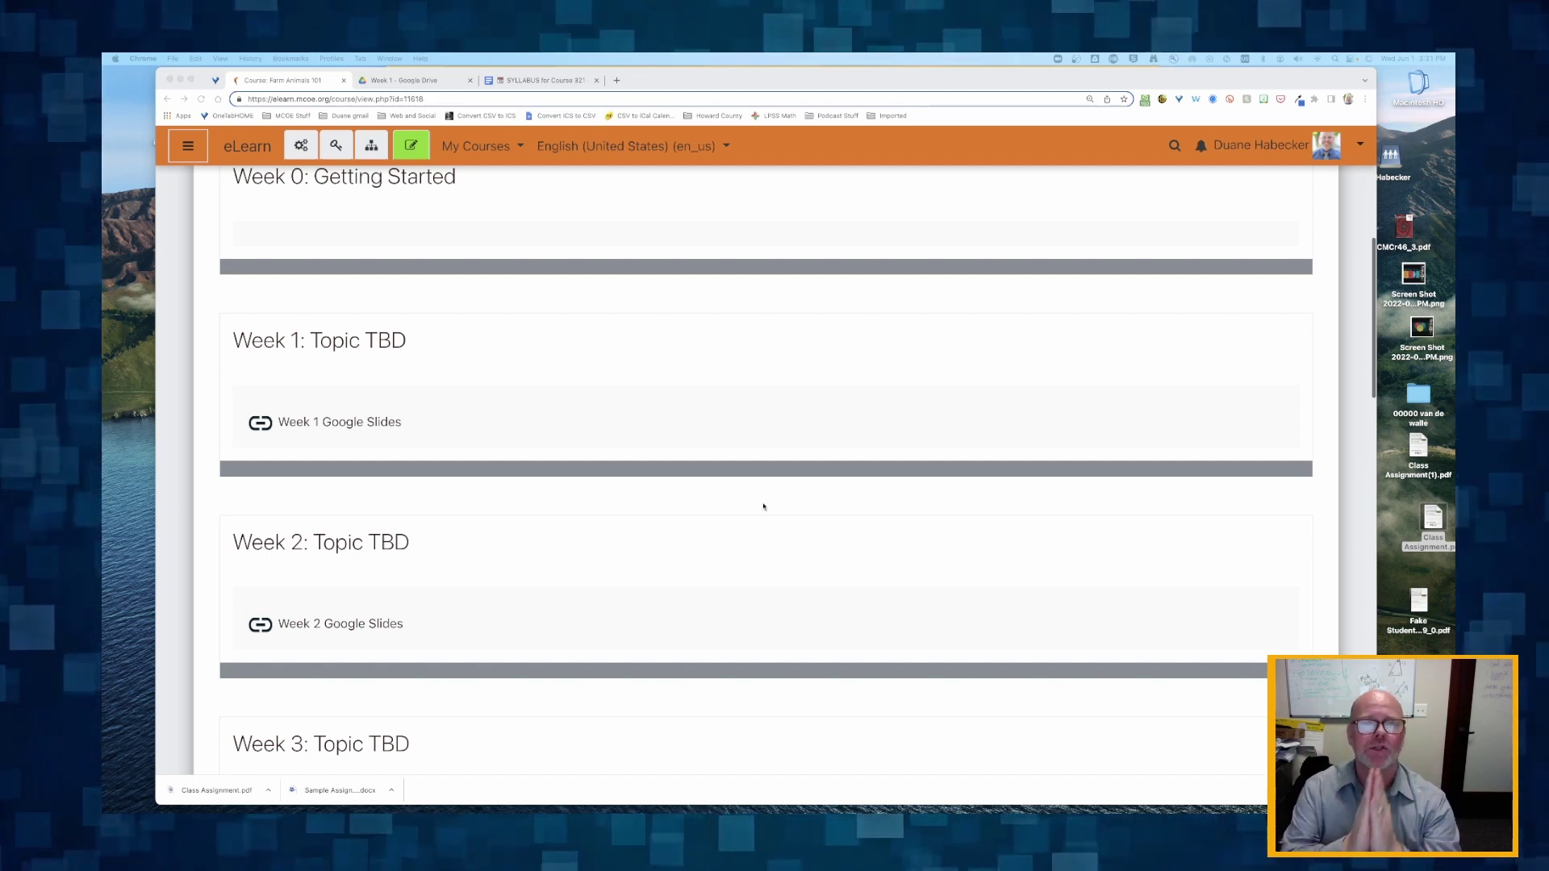
Step: Turn editing on for the eLearn course page so Week 1 shows add-activity options
scroll(763, 507, "down", 1)
scroll(630, 480, "up", 1)
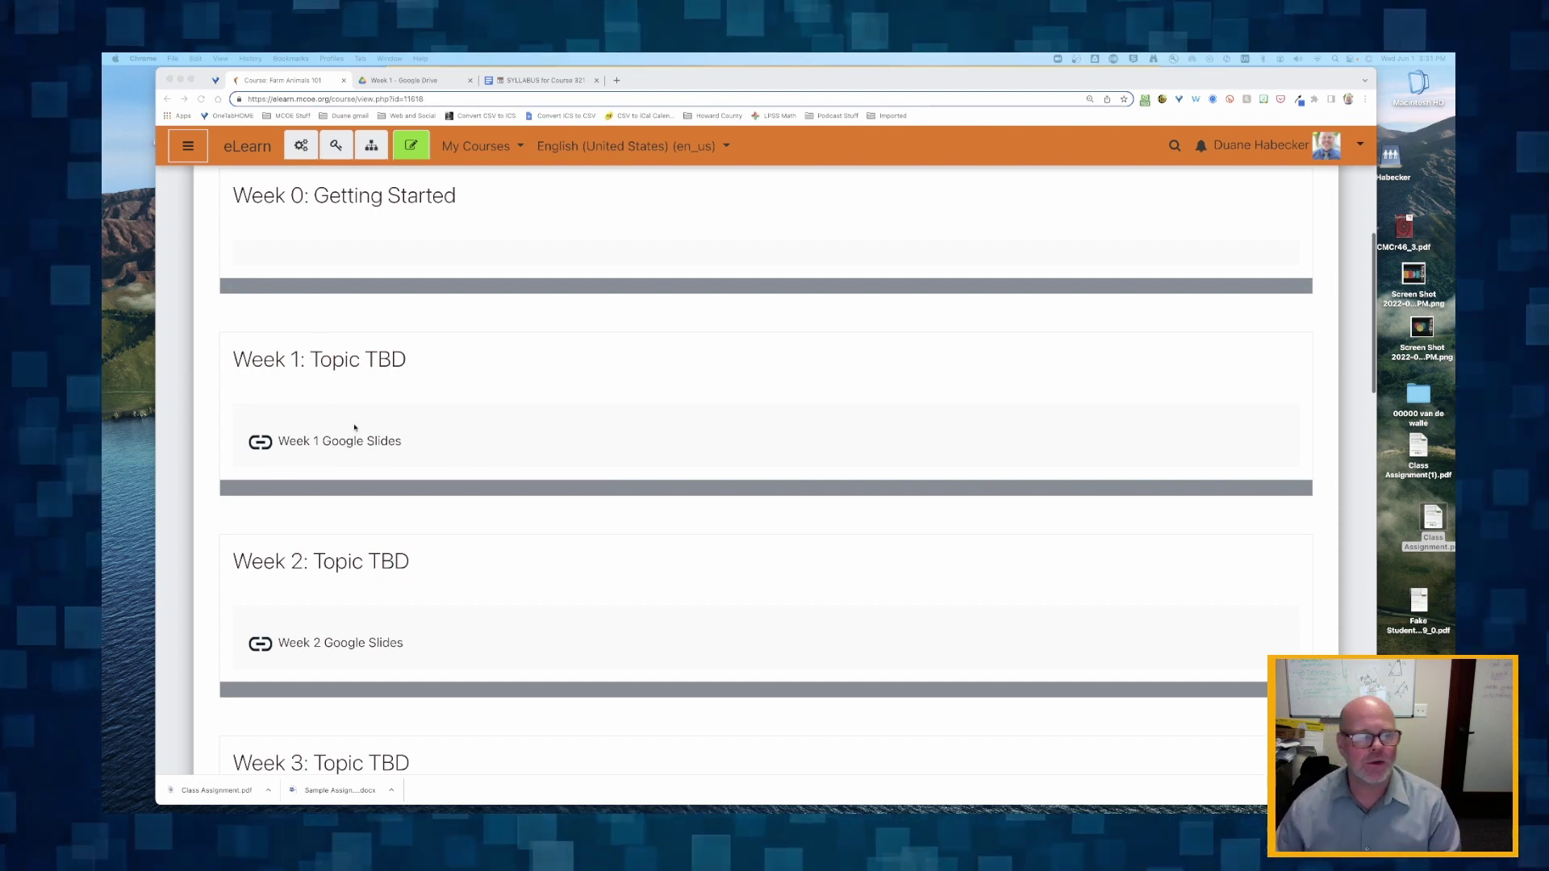
left_click(408, 149)
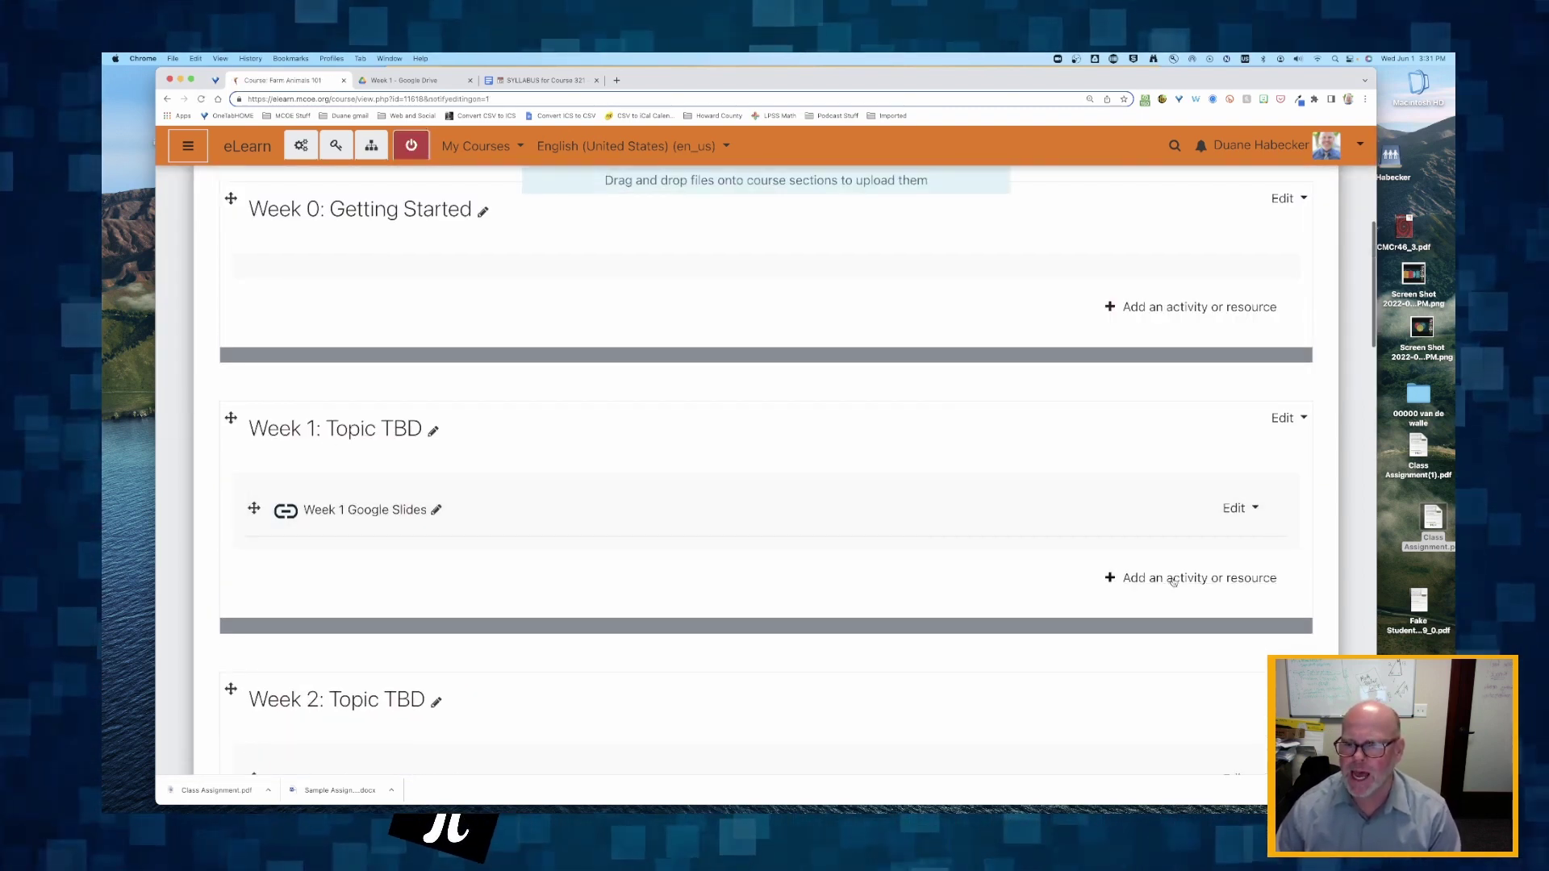
Step: Add a new assignment to Week 1 named 'Week 1 Class Task'
left_click(1172, 579)
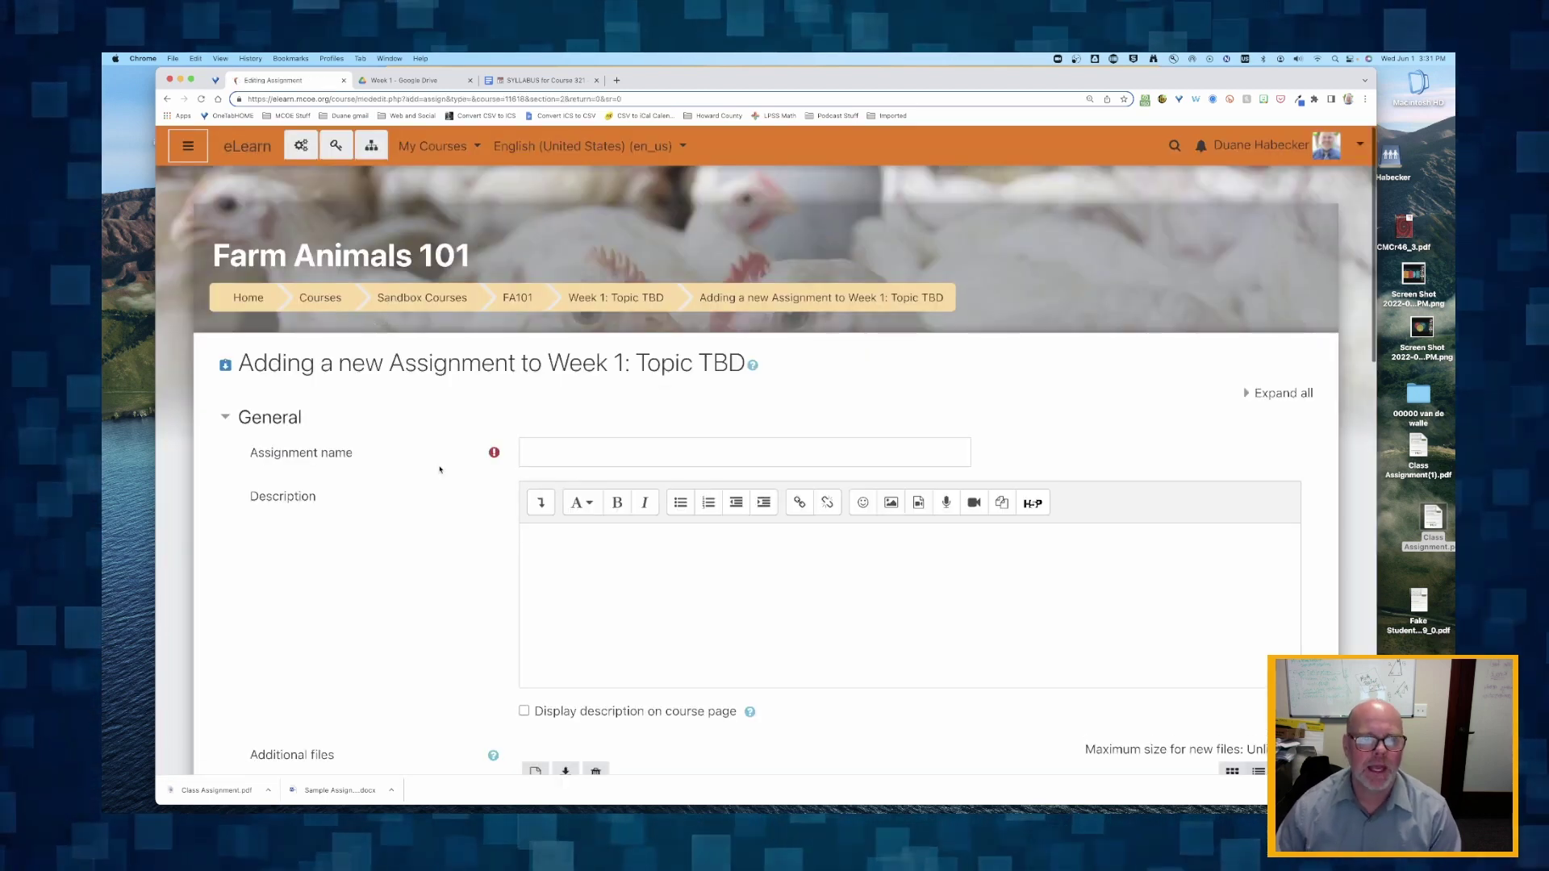
left_click(549, 447)
type("Week")
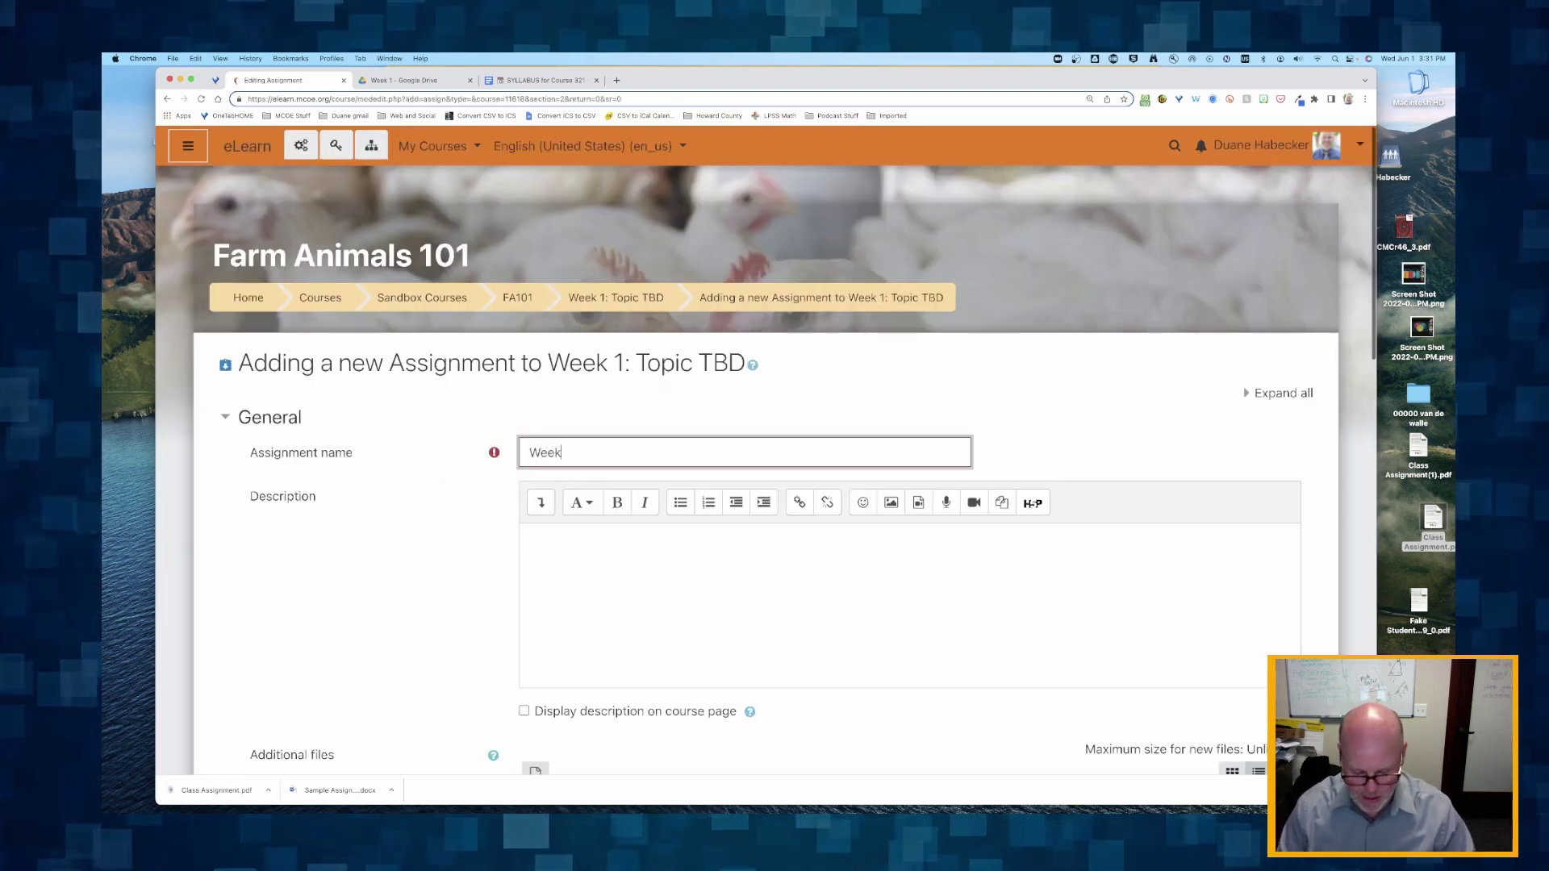
type(" 1 Class Task")
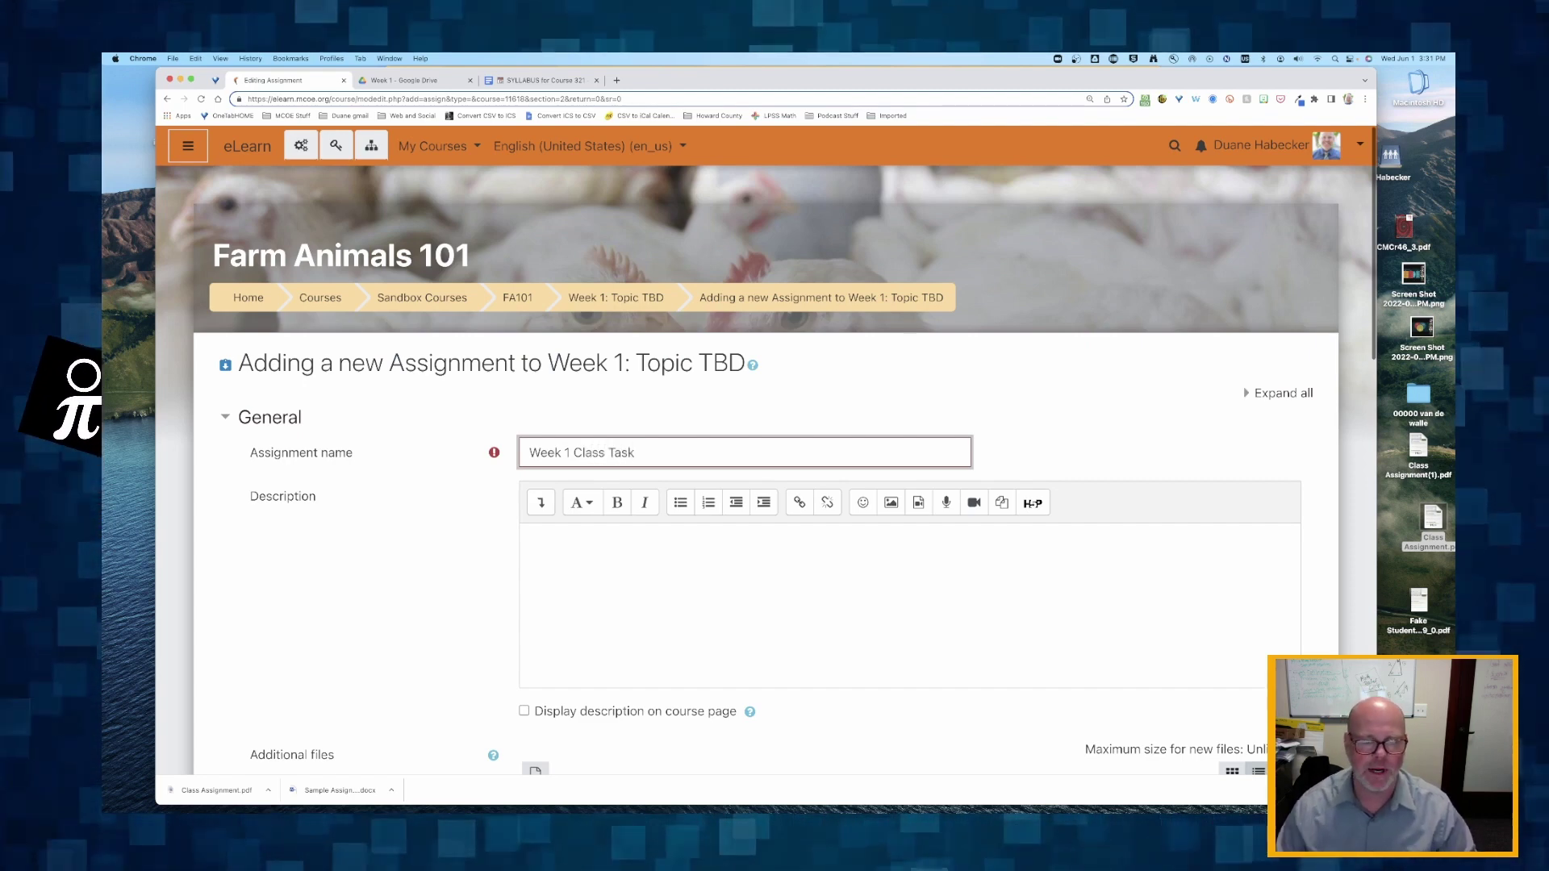
Step: Paste the five step instructions into the assignment's Description field
scroll(565, 500, "down", 2)
left_click(550, 495)
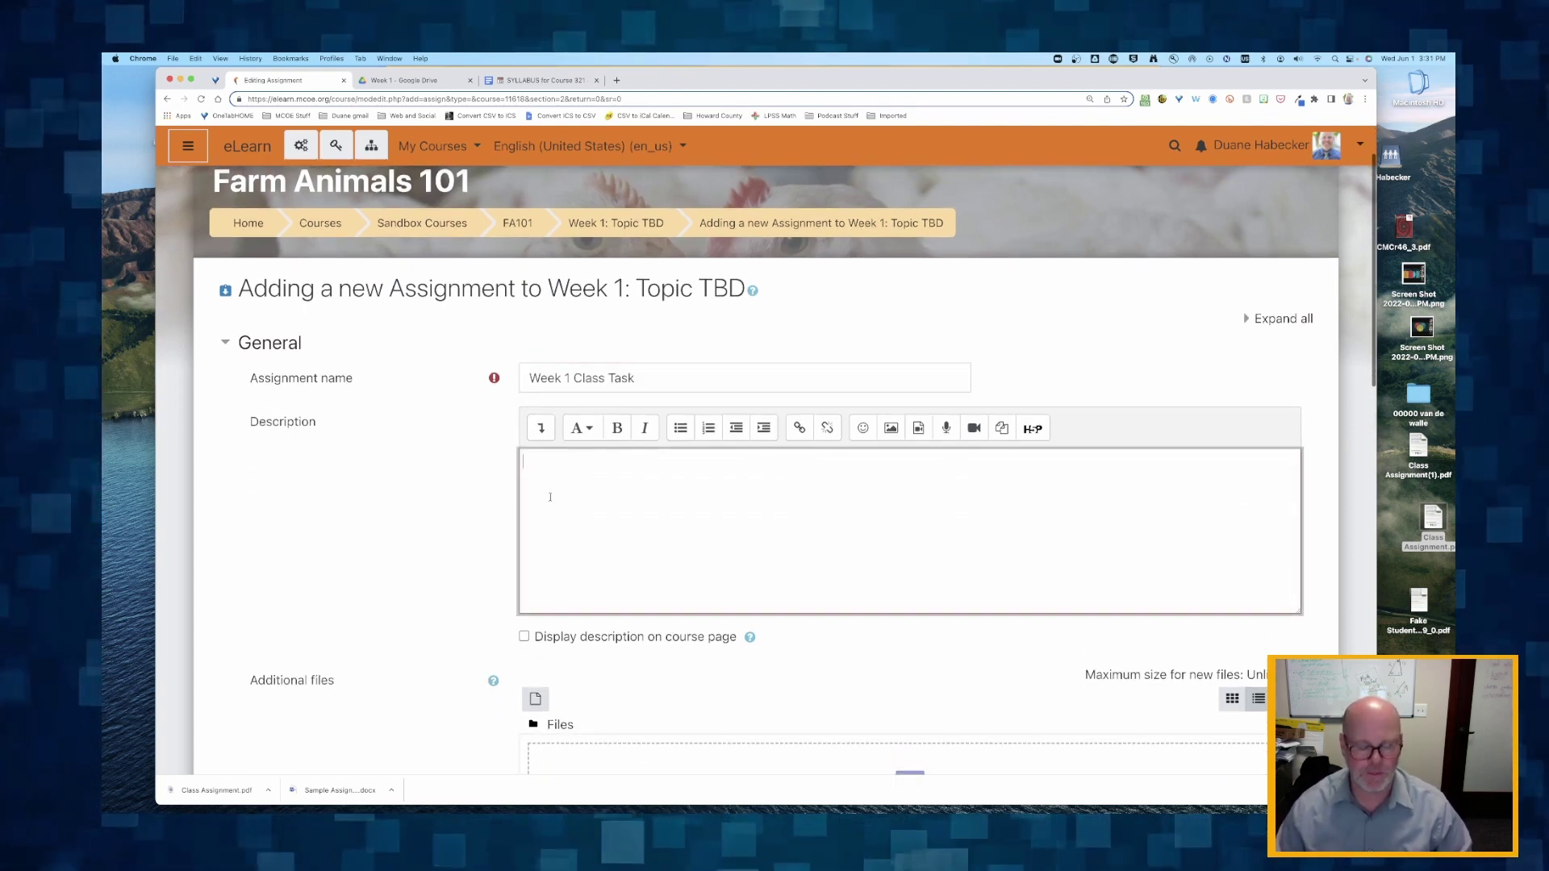
type("Step 1: Open this file and make your own copy: Step 2: Discuss with your partners Step 3: Each student will complete their own Google Doc with answers Step 4: Download your Google Doc as a PDF! Step 5: Submit your PDF below.")
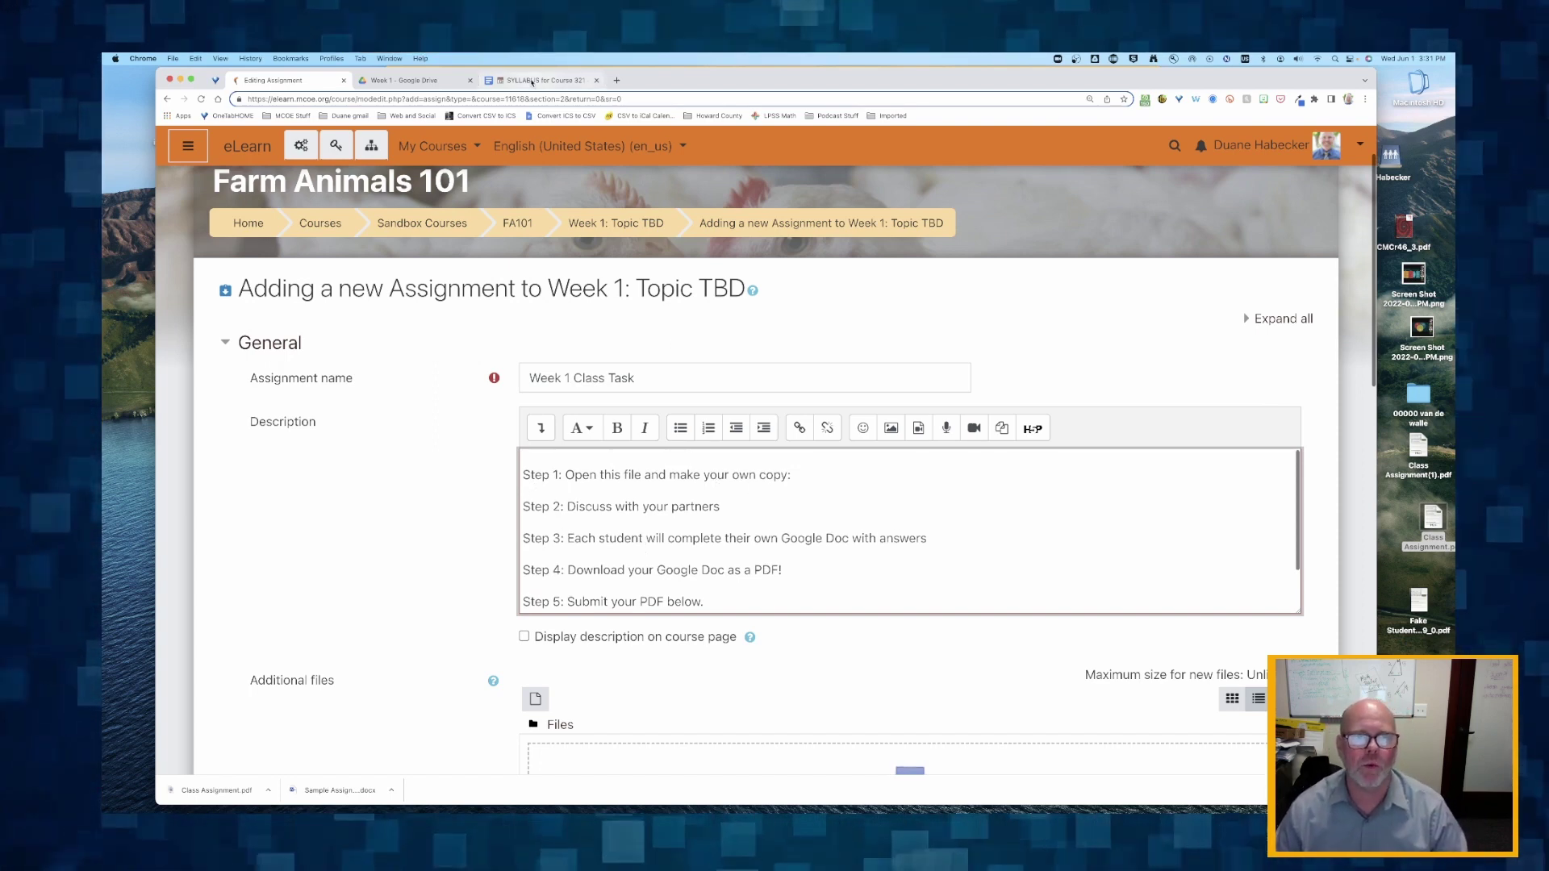
left_click(539, 80)
Step: Open the syllabus's 'Do this class assignment' document and copy its share link
scroll(539, 396, "up", 2)
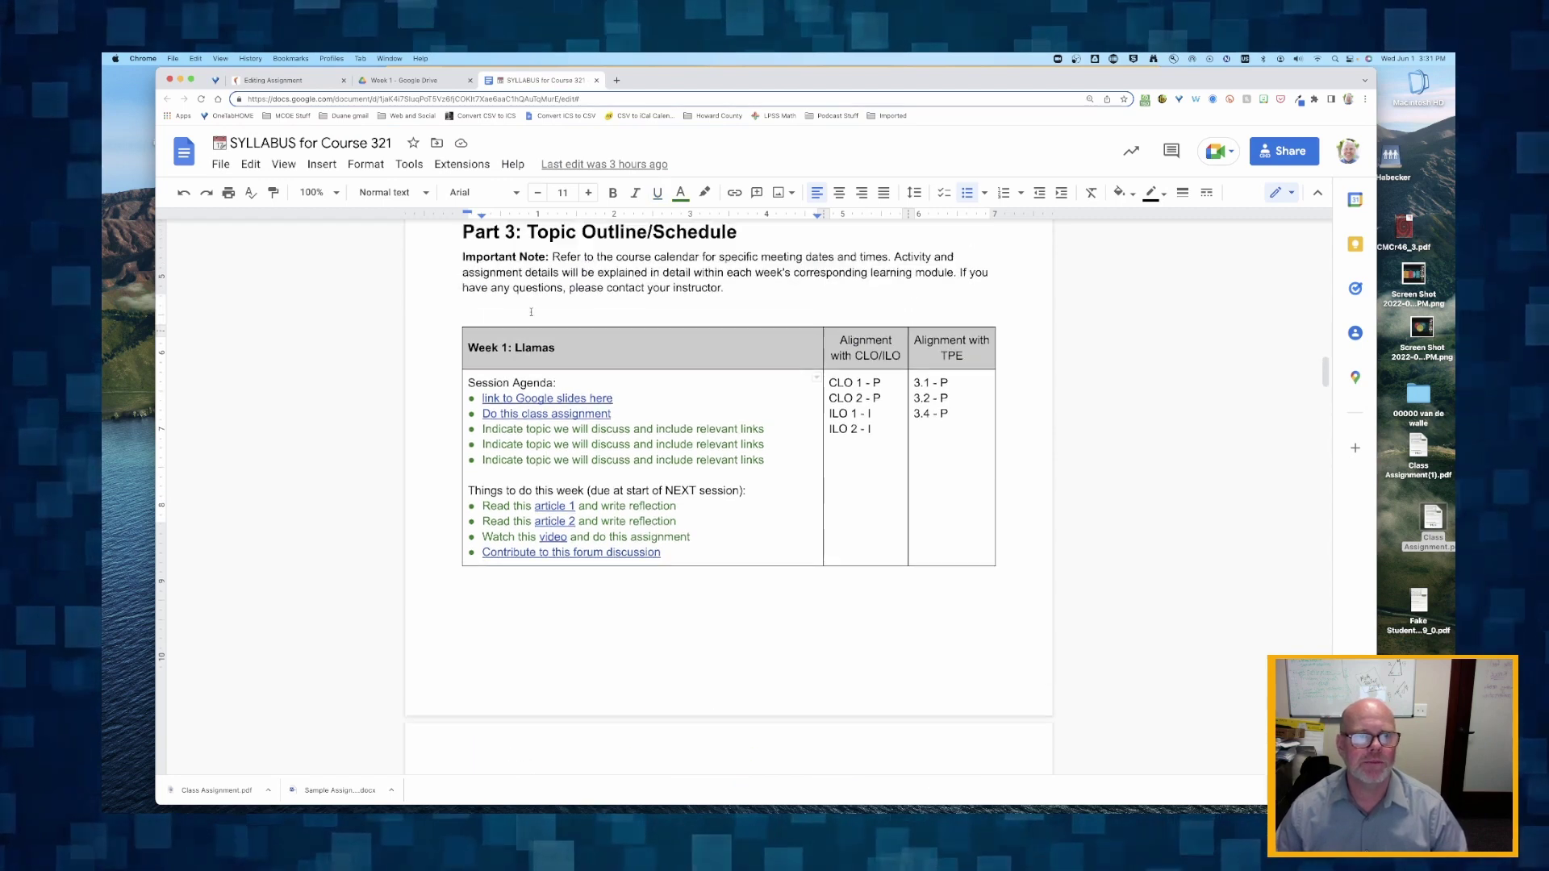
left_click(502, 403)
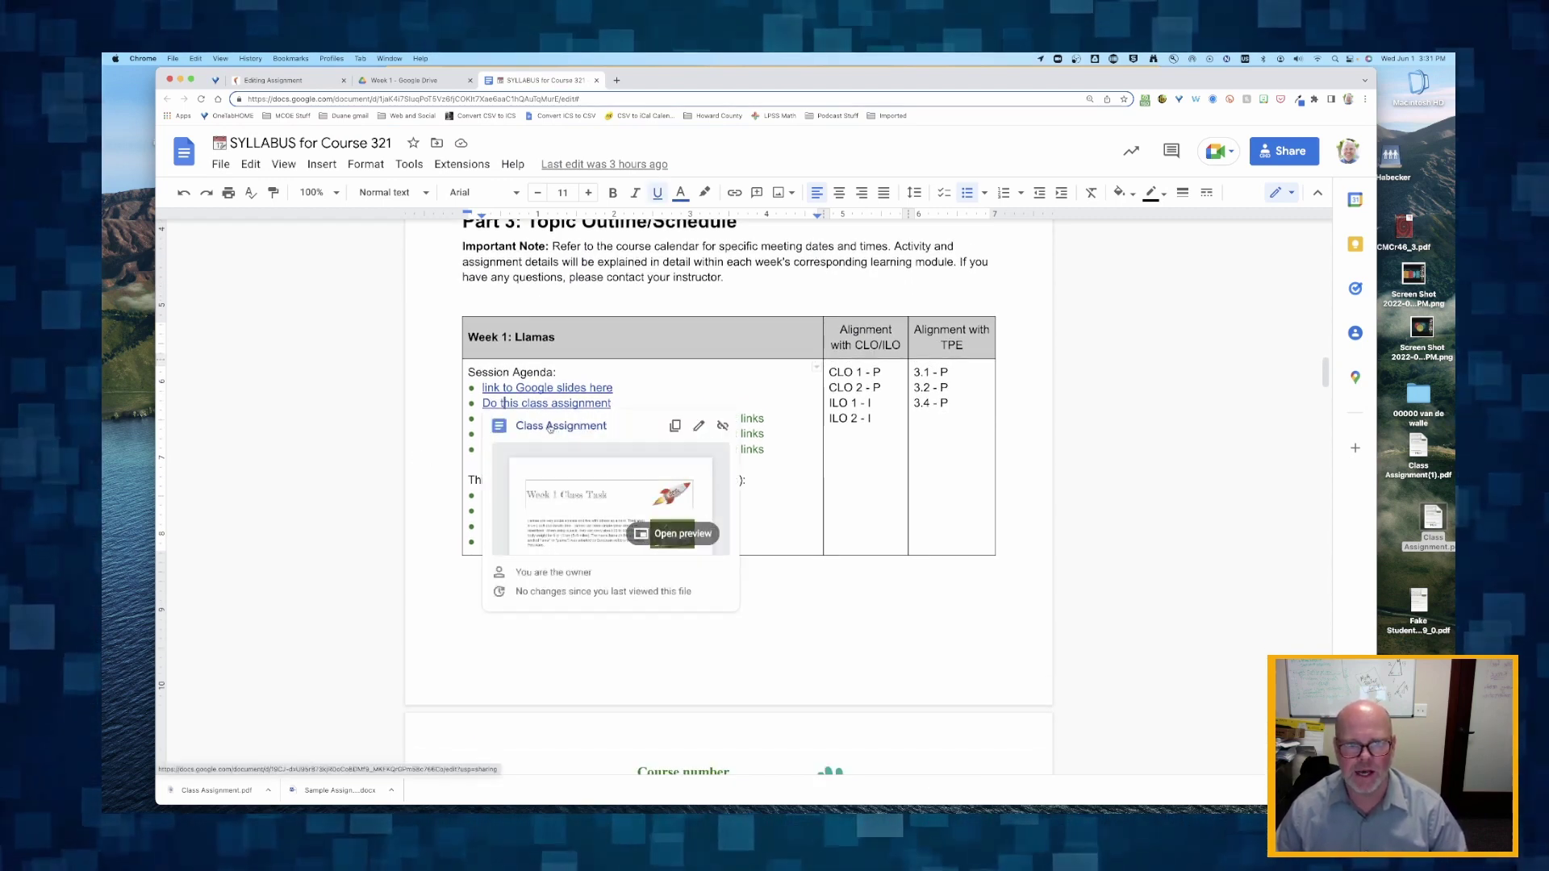
left_click(551, 428)
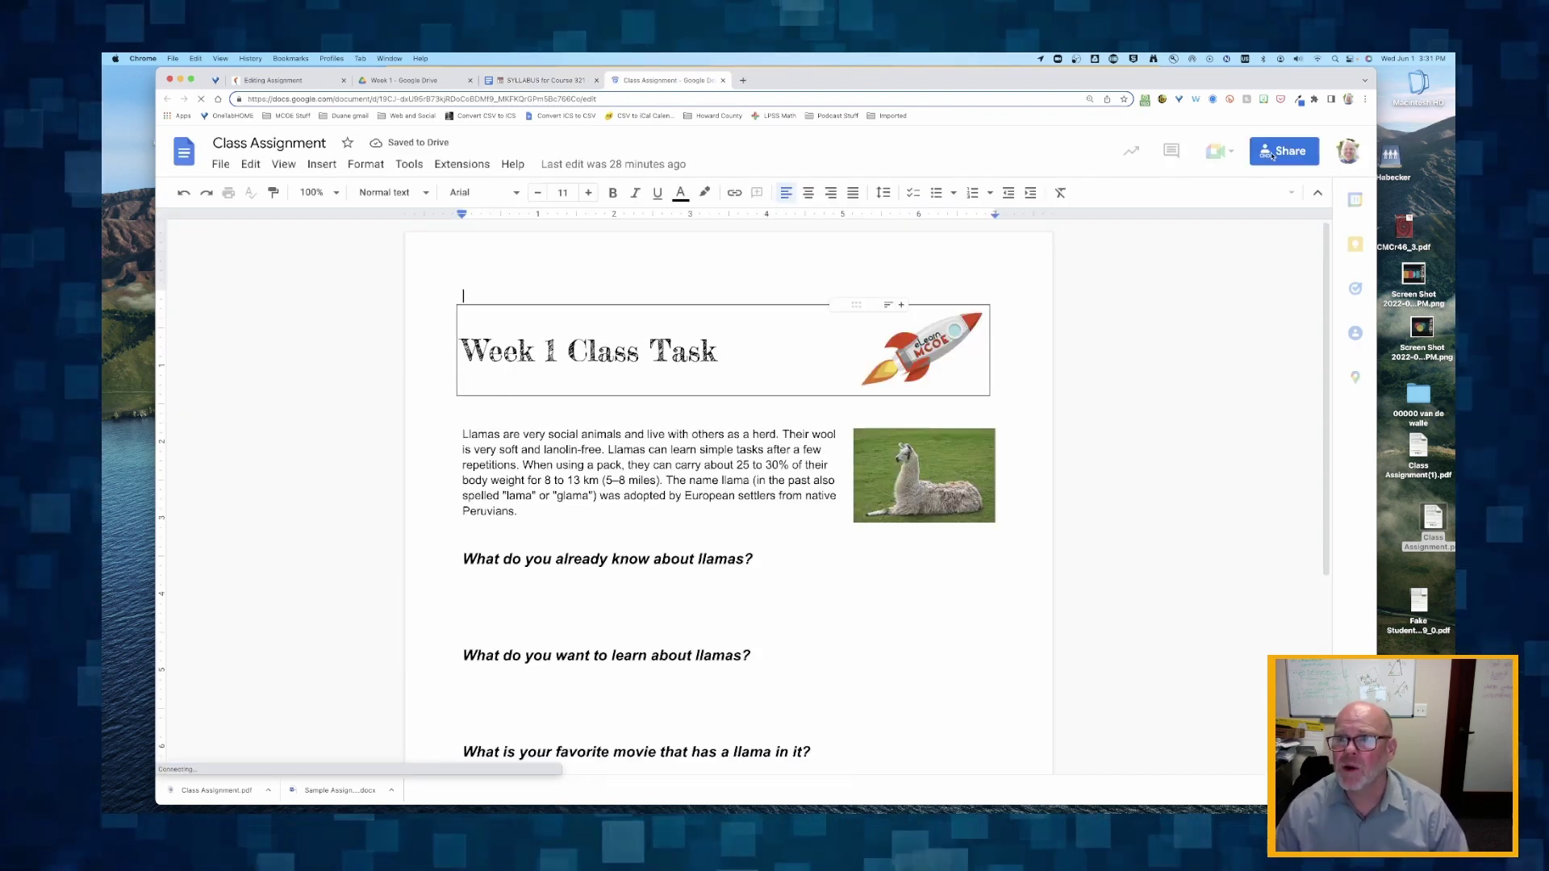
left_click(1275, 155)
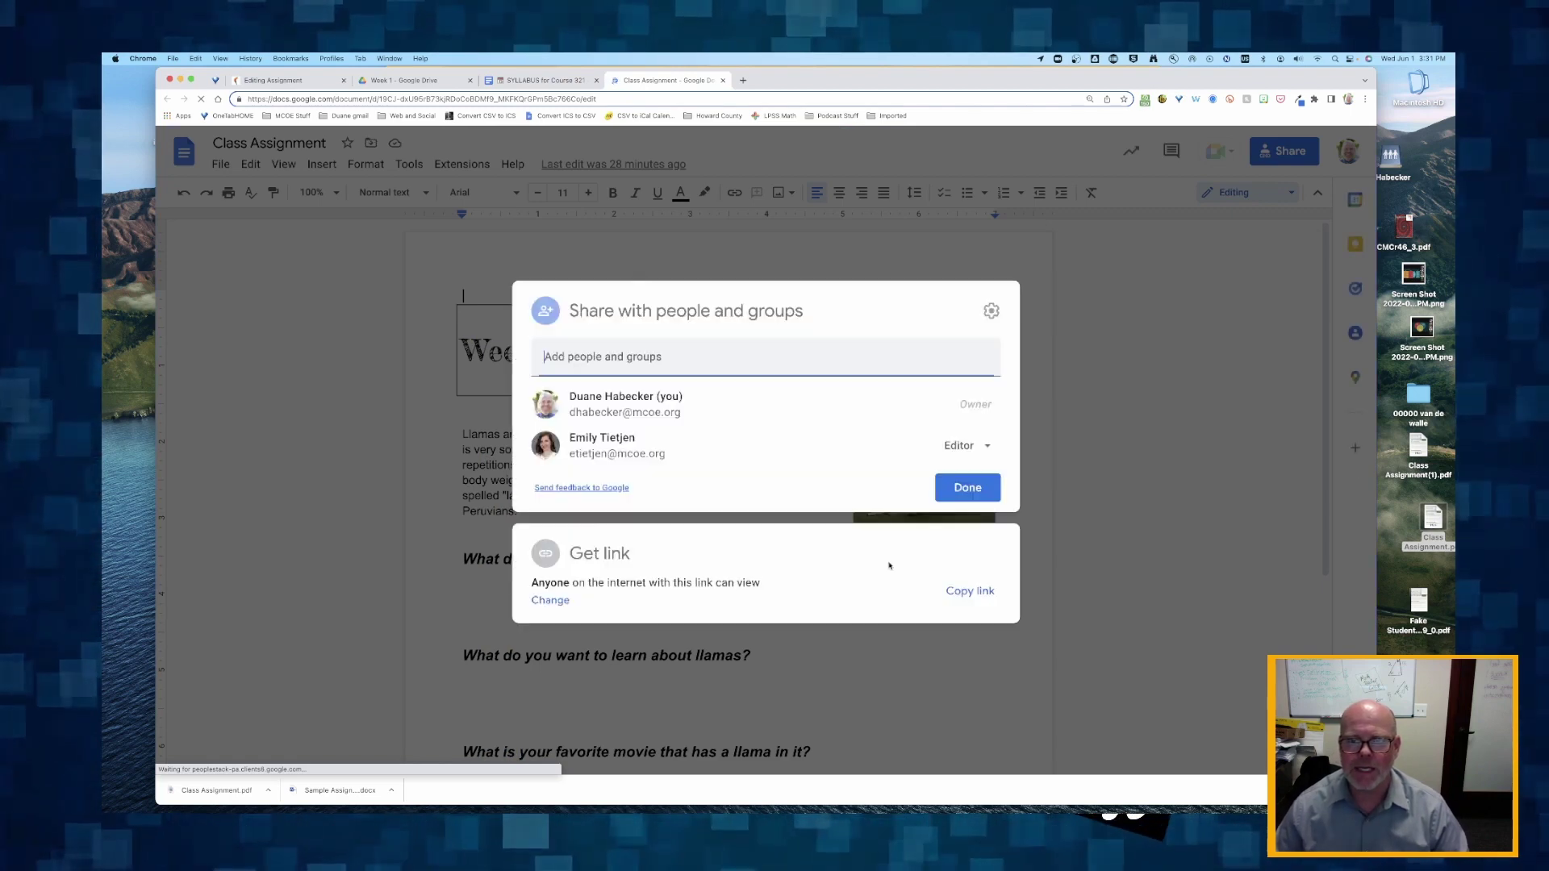
left_click(965, 595)
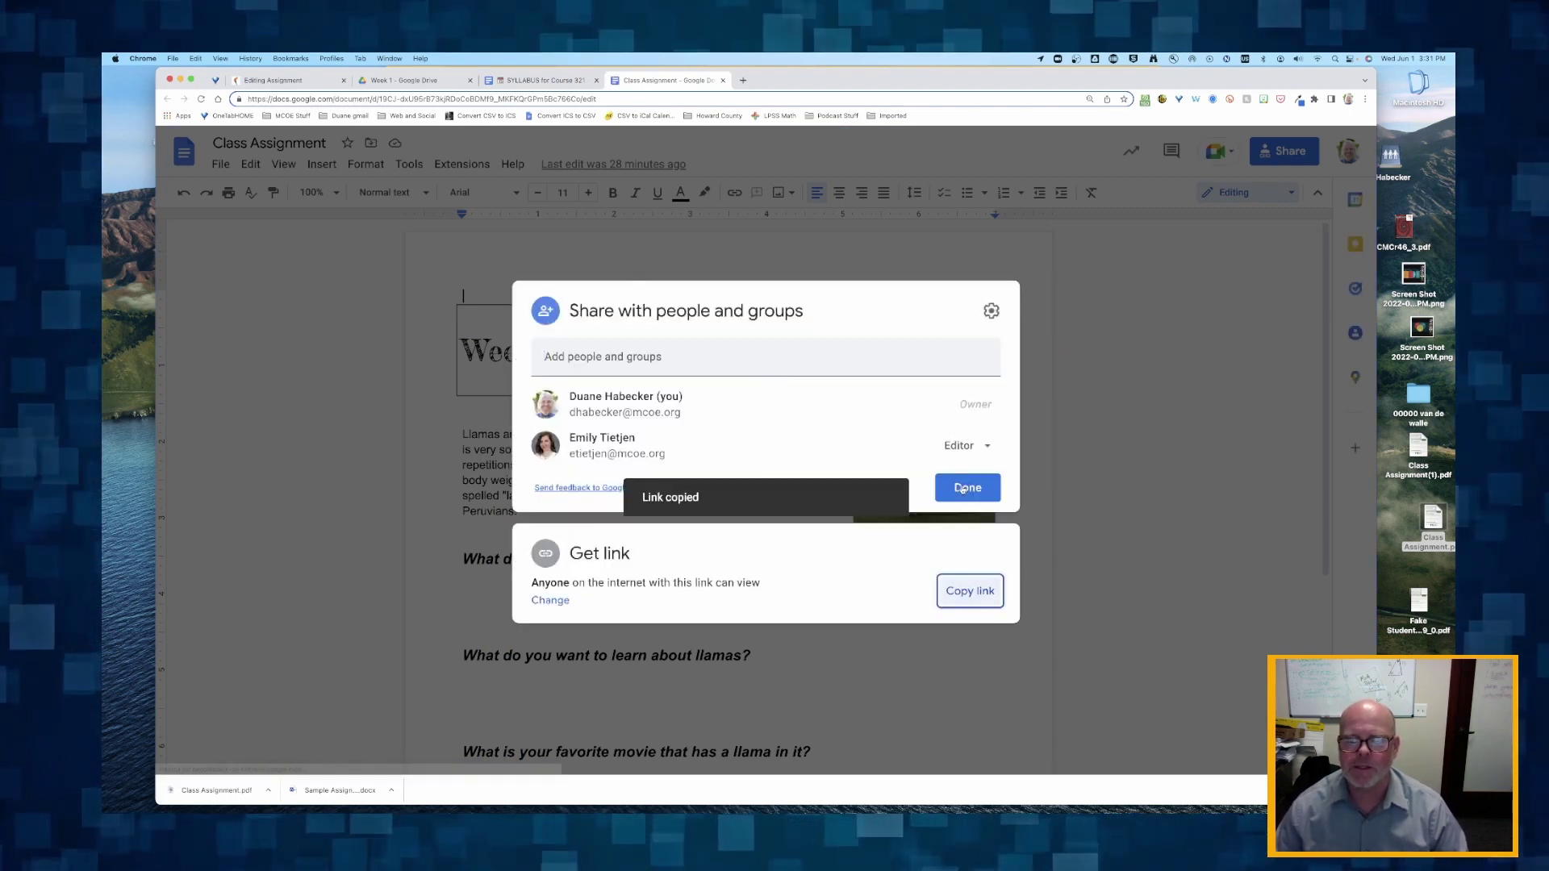
left_click(965, 486)
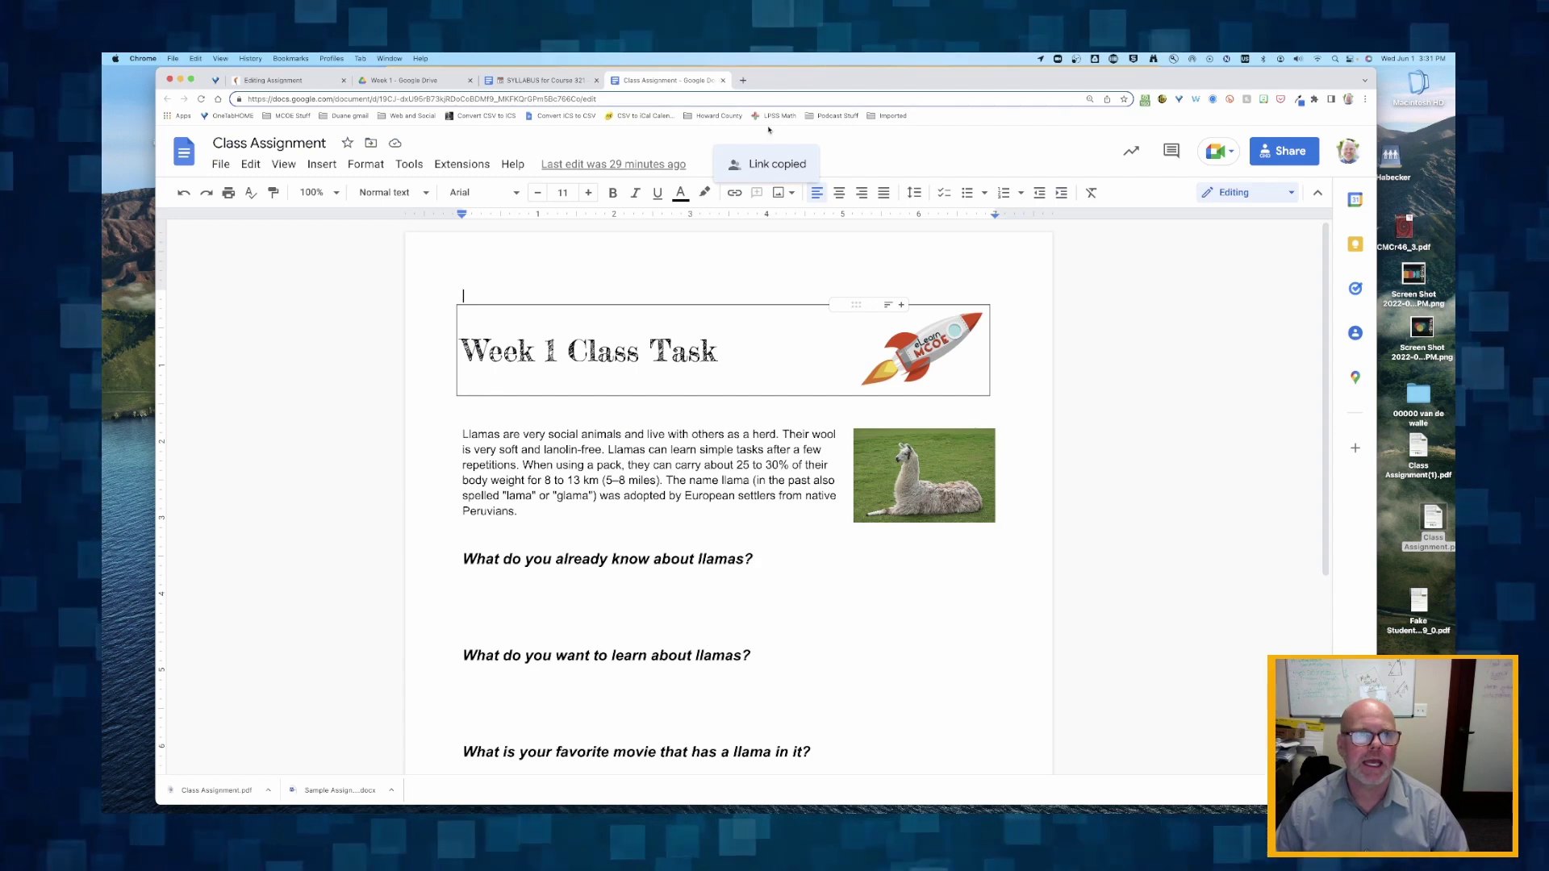
Step: Back in the assignment form, paste the Google Doc address at the end of Step 1
left_click(723, 80)
left_click(274, 80)
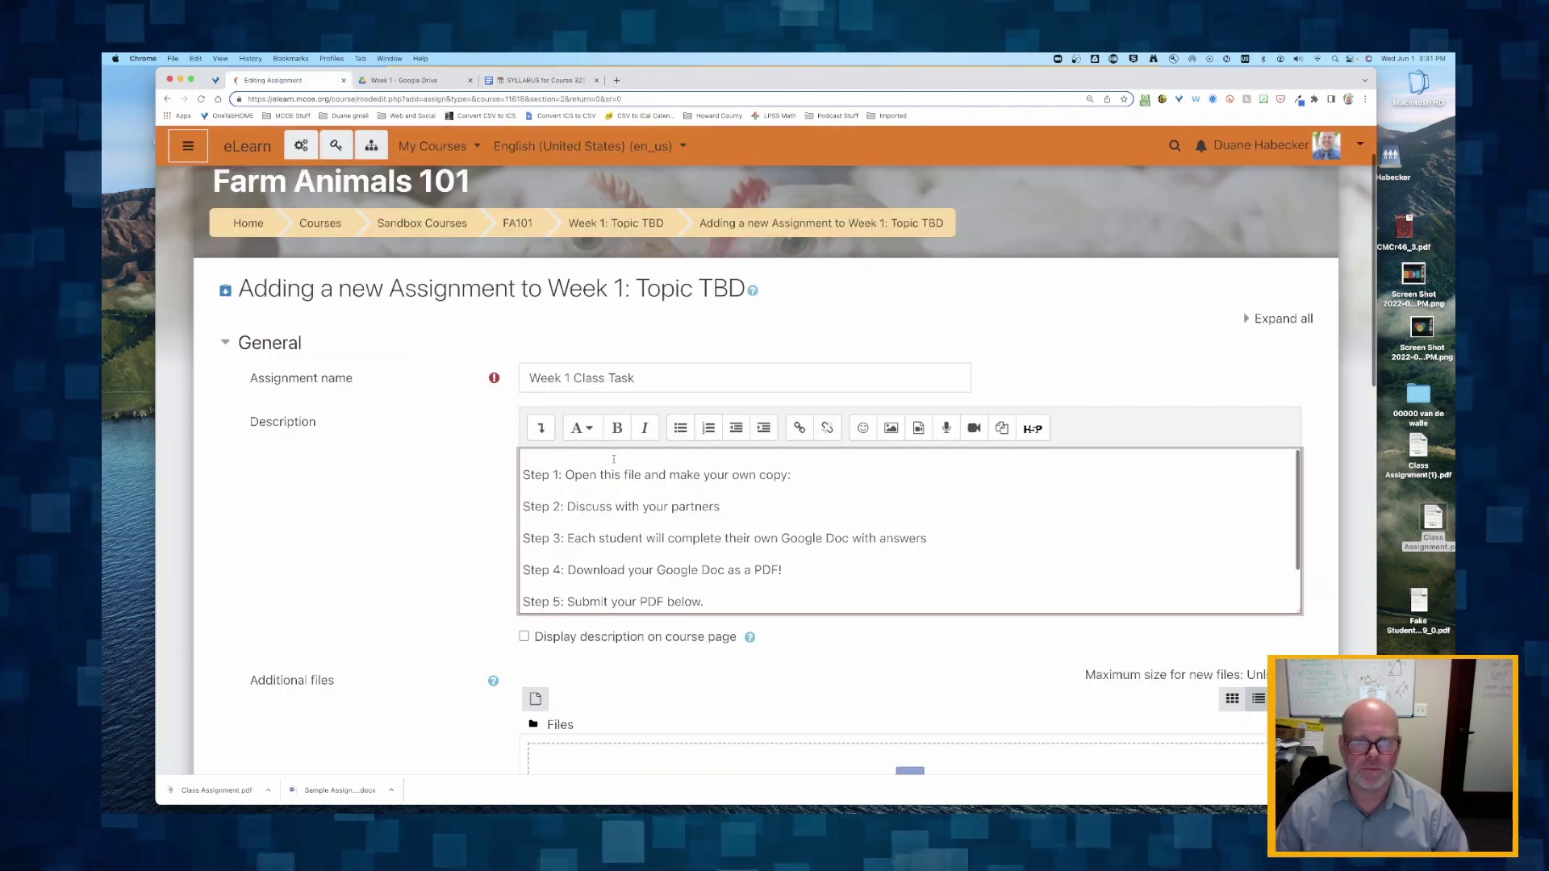
left_click(815, 474)
key("super+v")
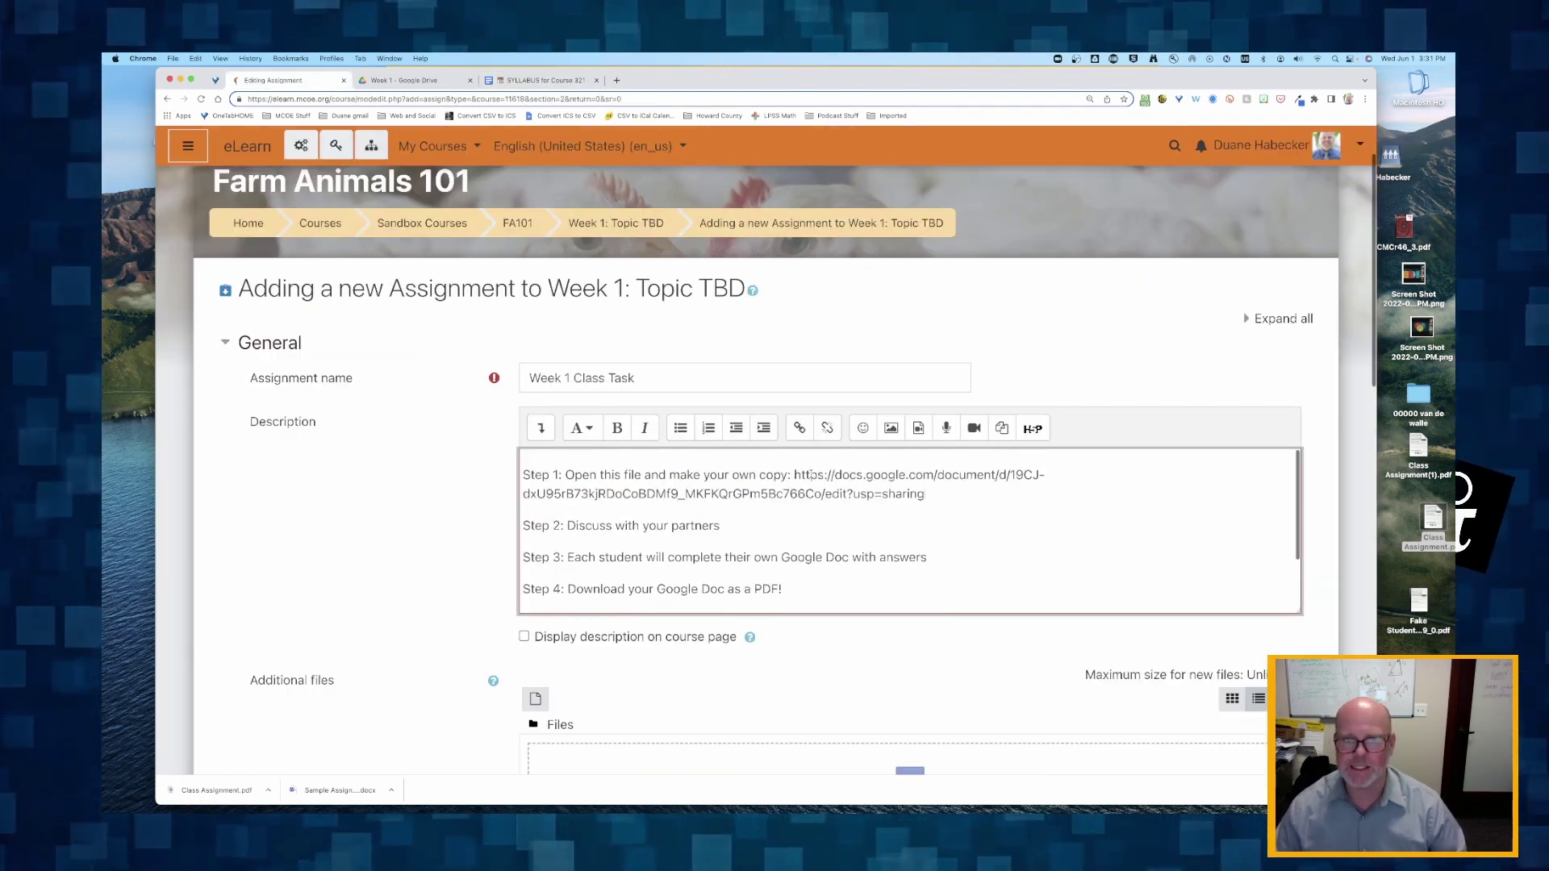
Step: Turn the pasted address into a hyperlink that opens in a new window
left_click_drag(796, 475, 926, 489)
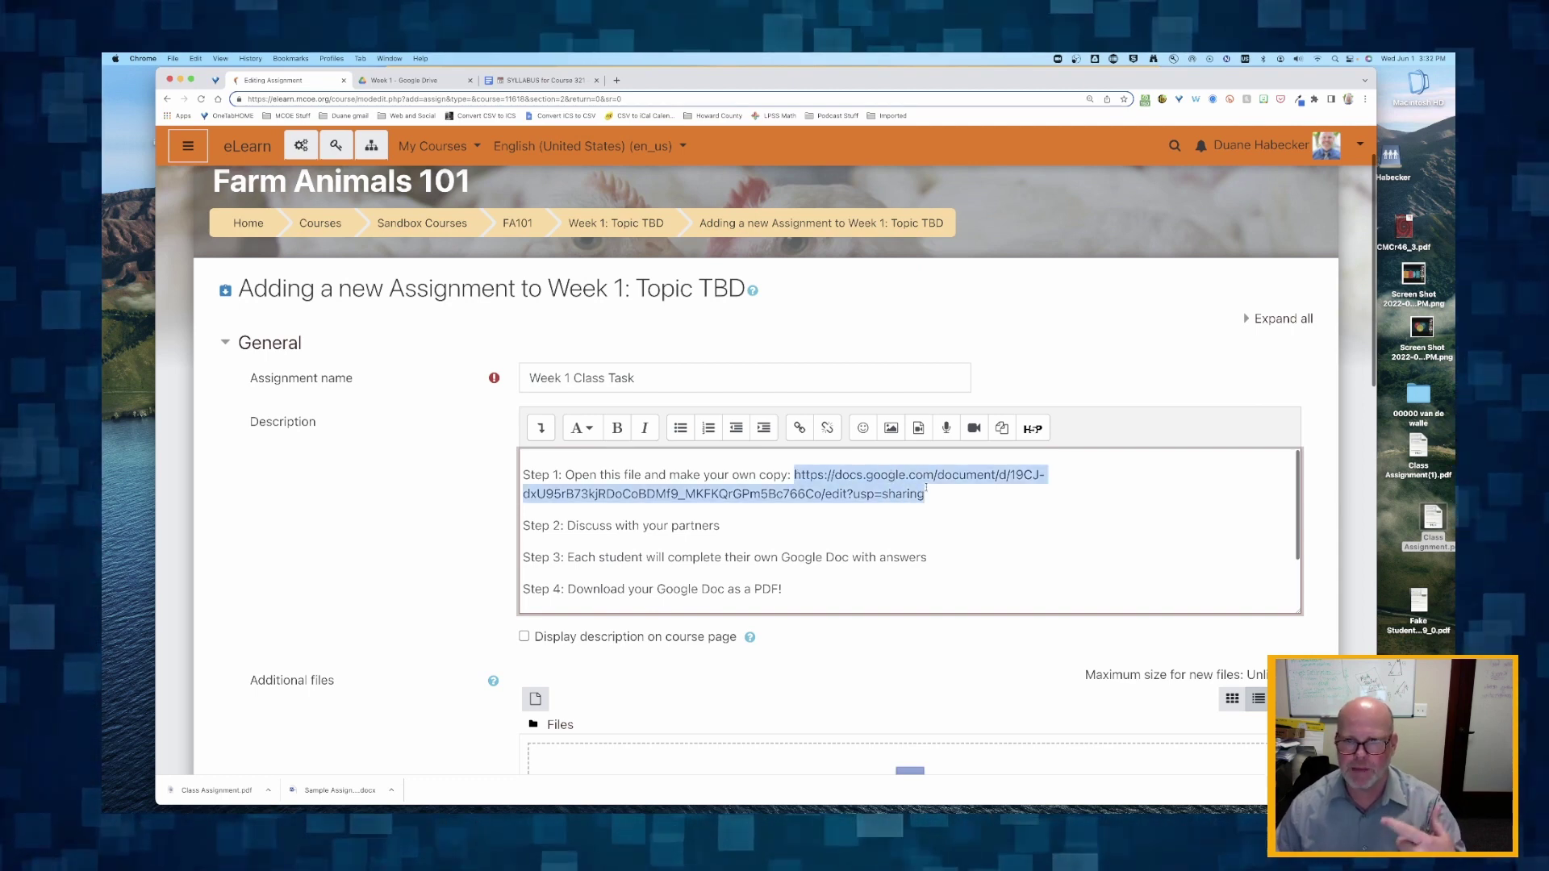
left_click(799, 428)
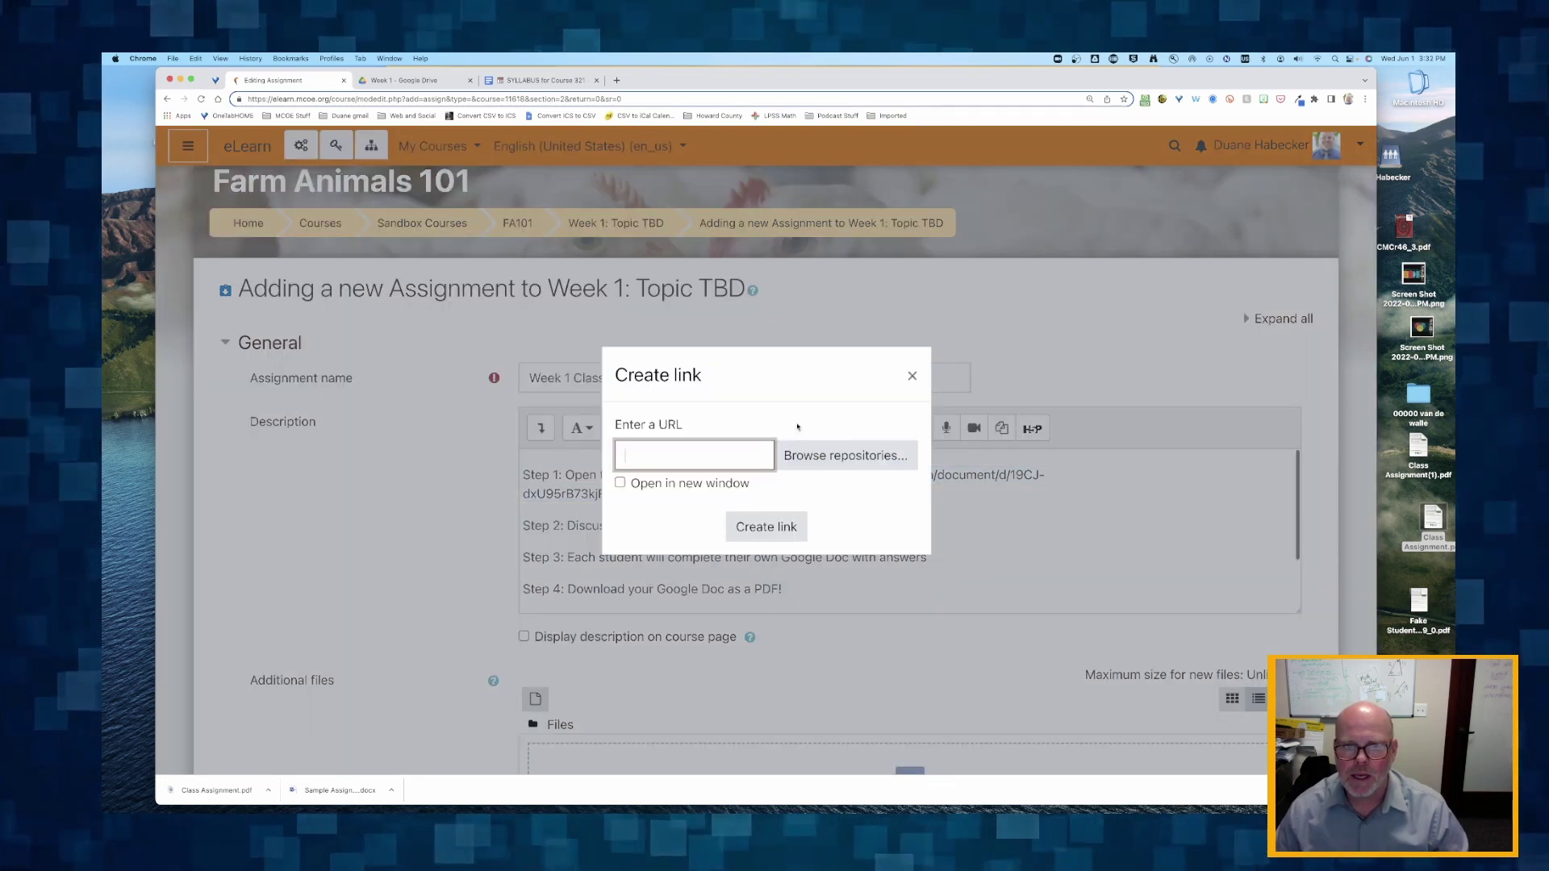
left_click(630, 454)
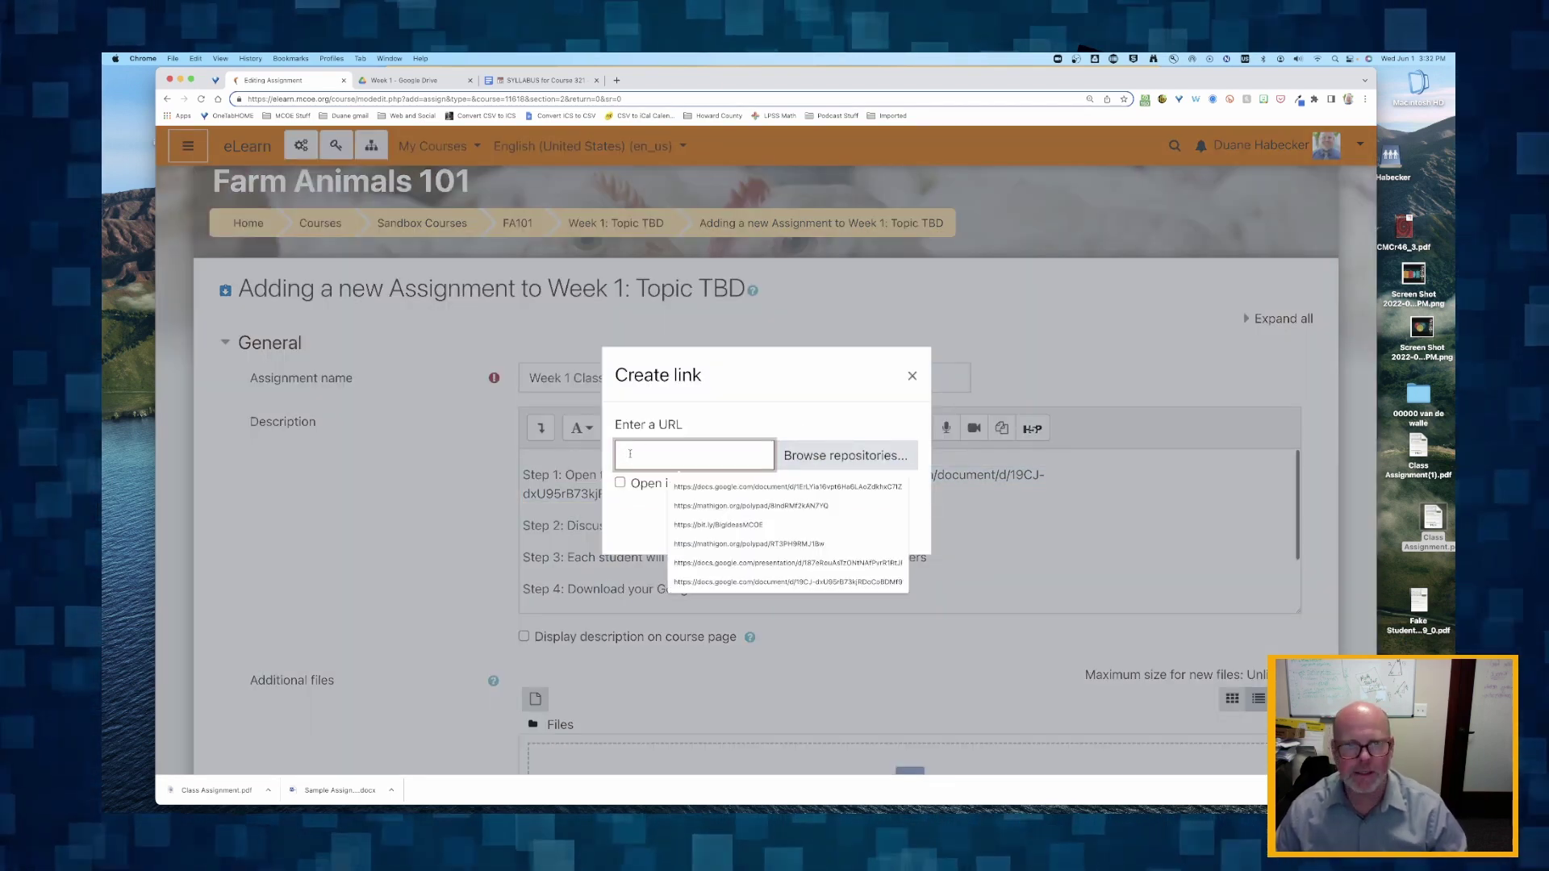
key("super+v")
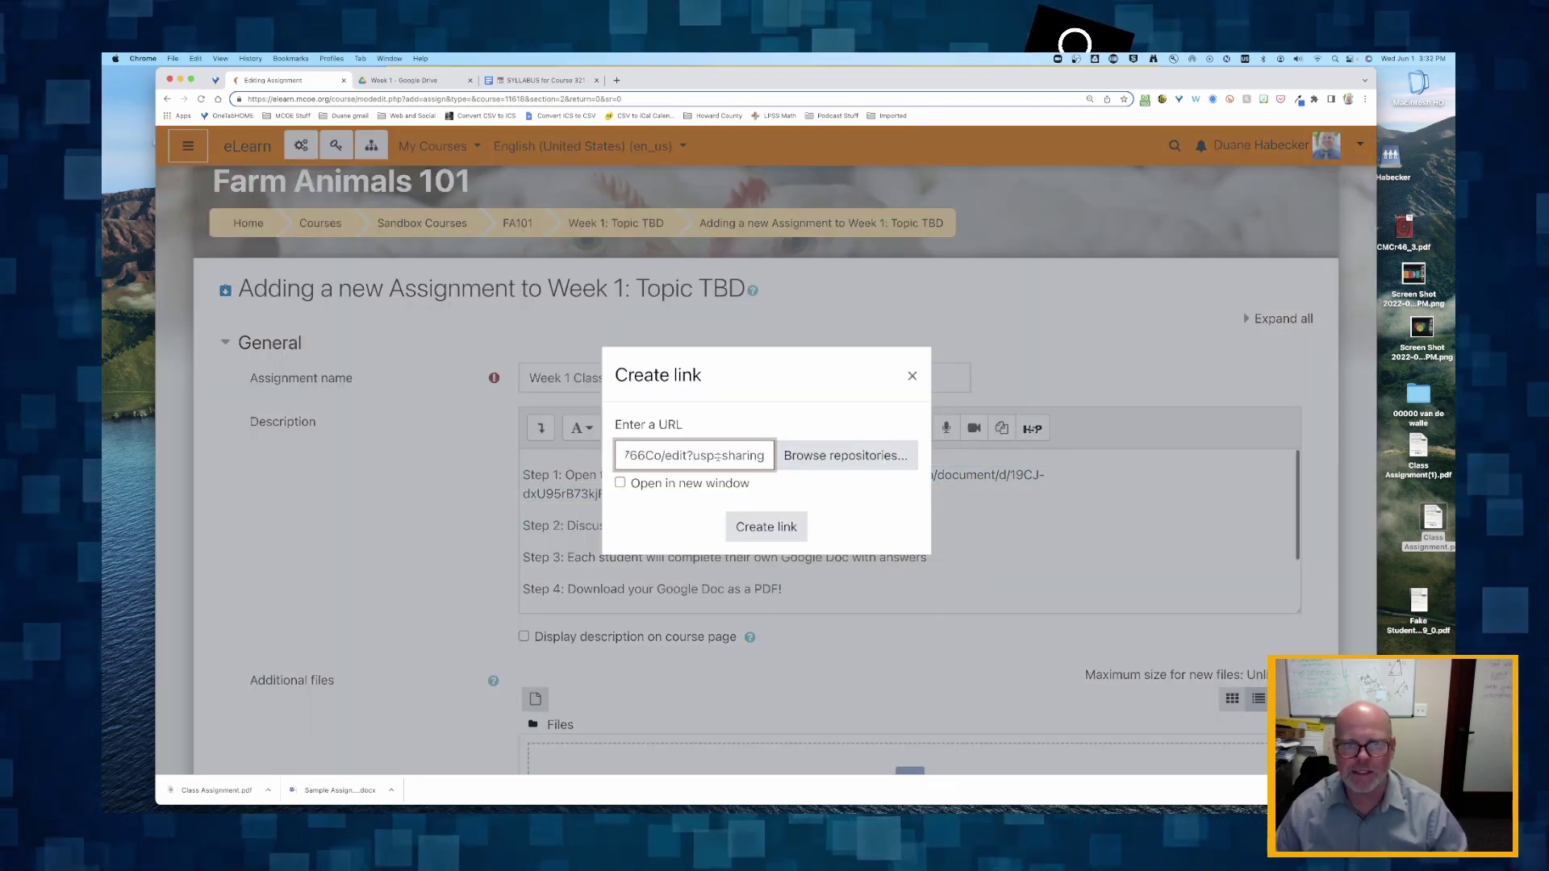
left_click(637, 484)
left_click(767, 528)
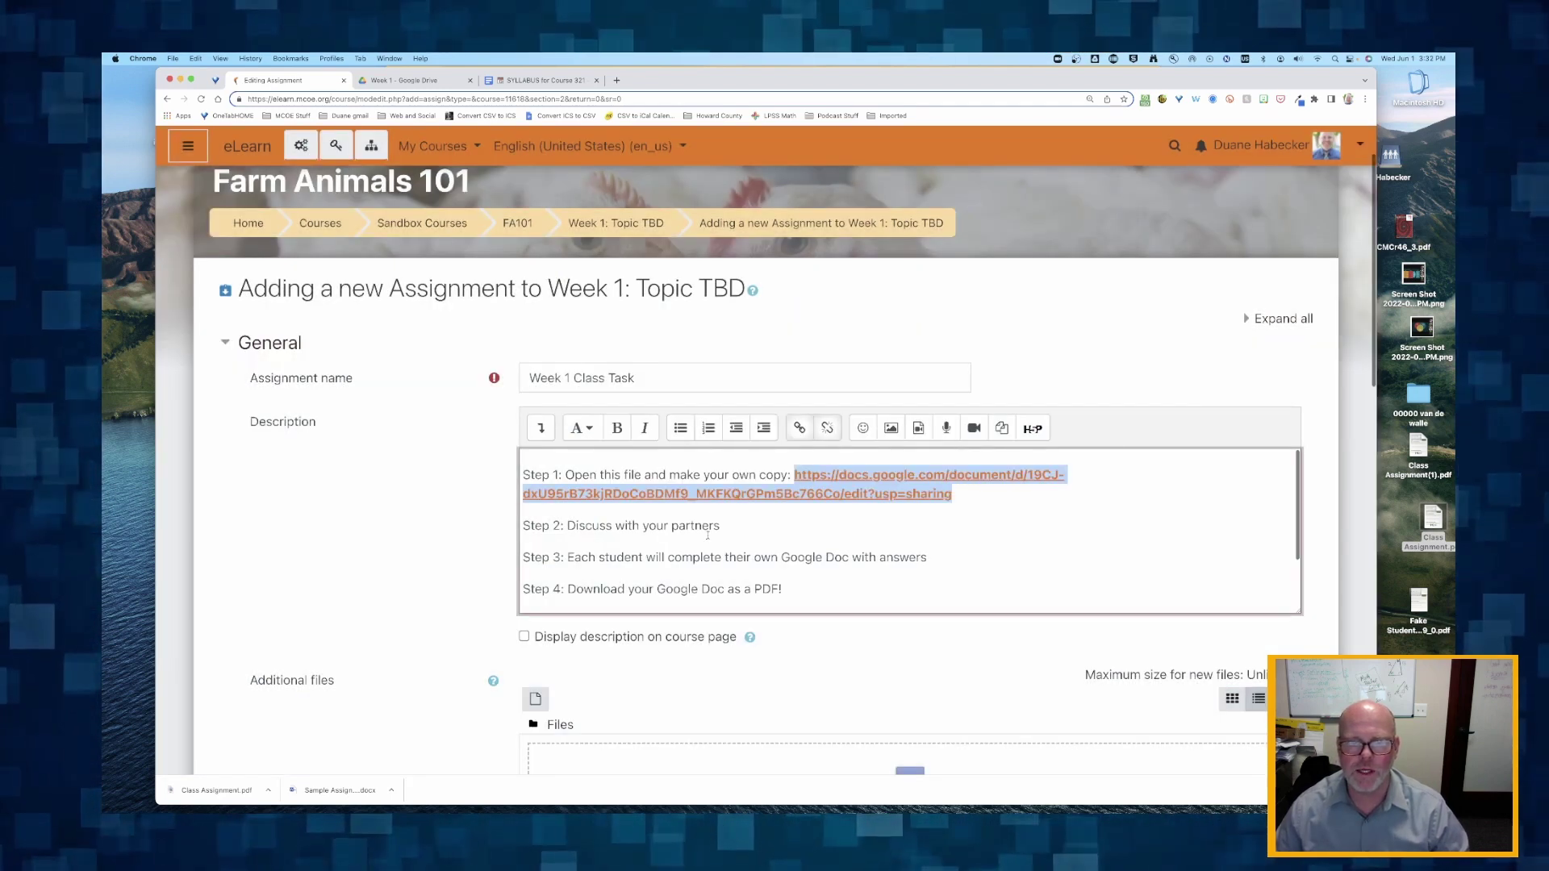
left_click(640, 492)
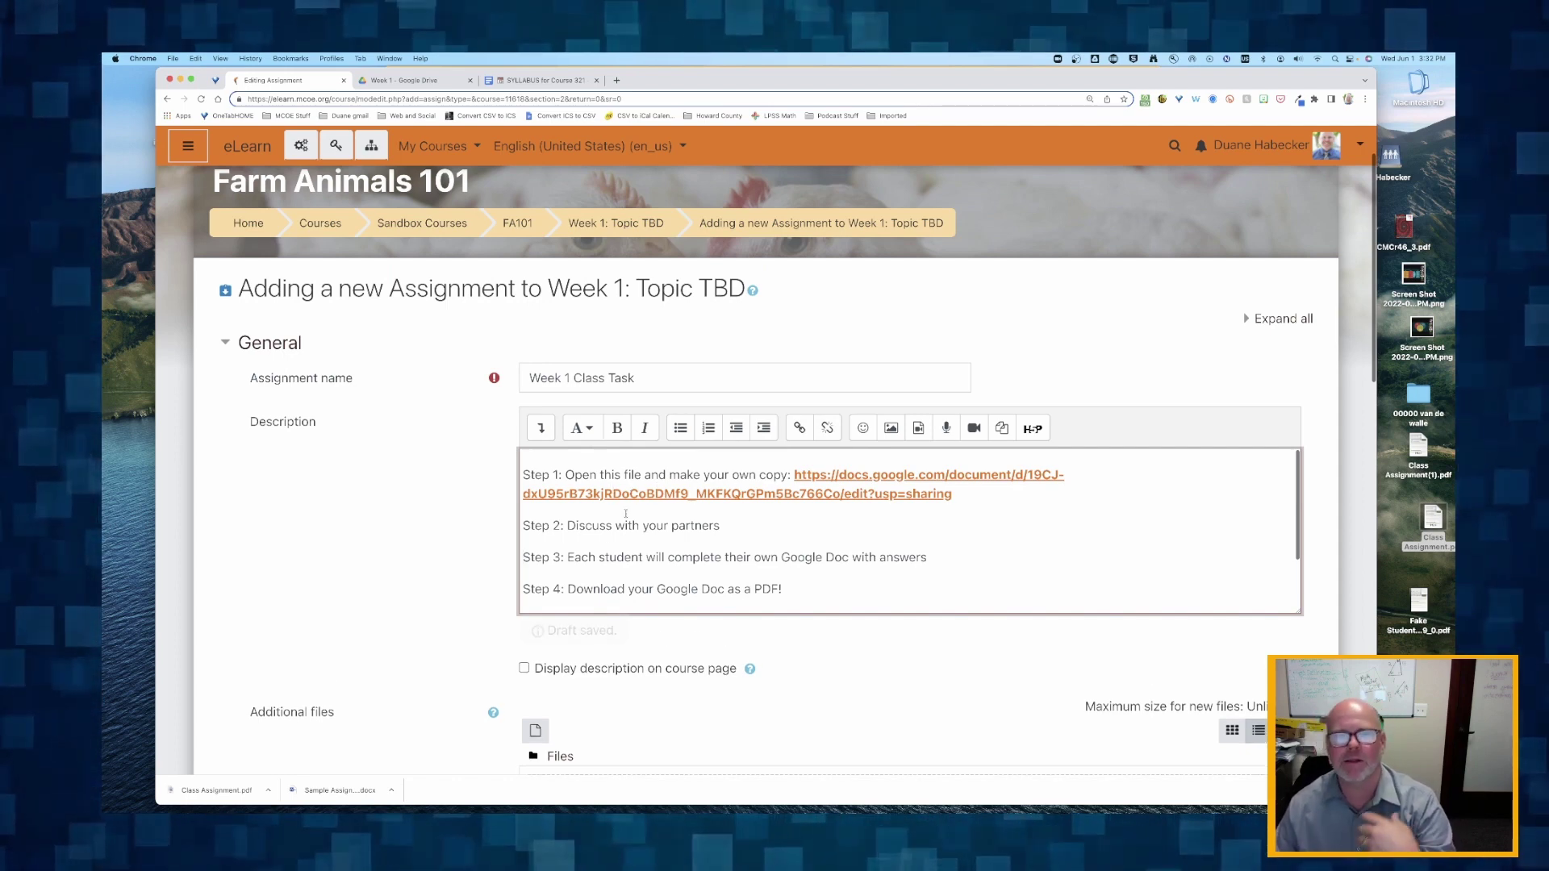
scroll(606, 537, "down", 1)
left_click_drag(638, 468, 754, 468)
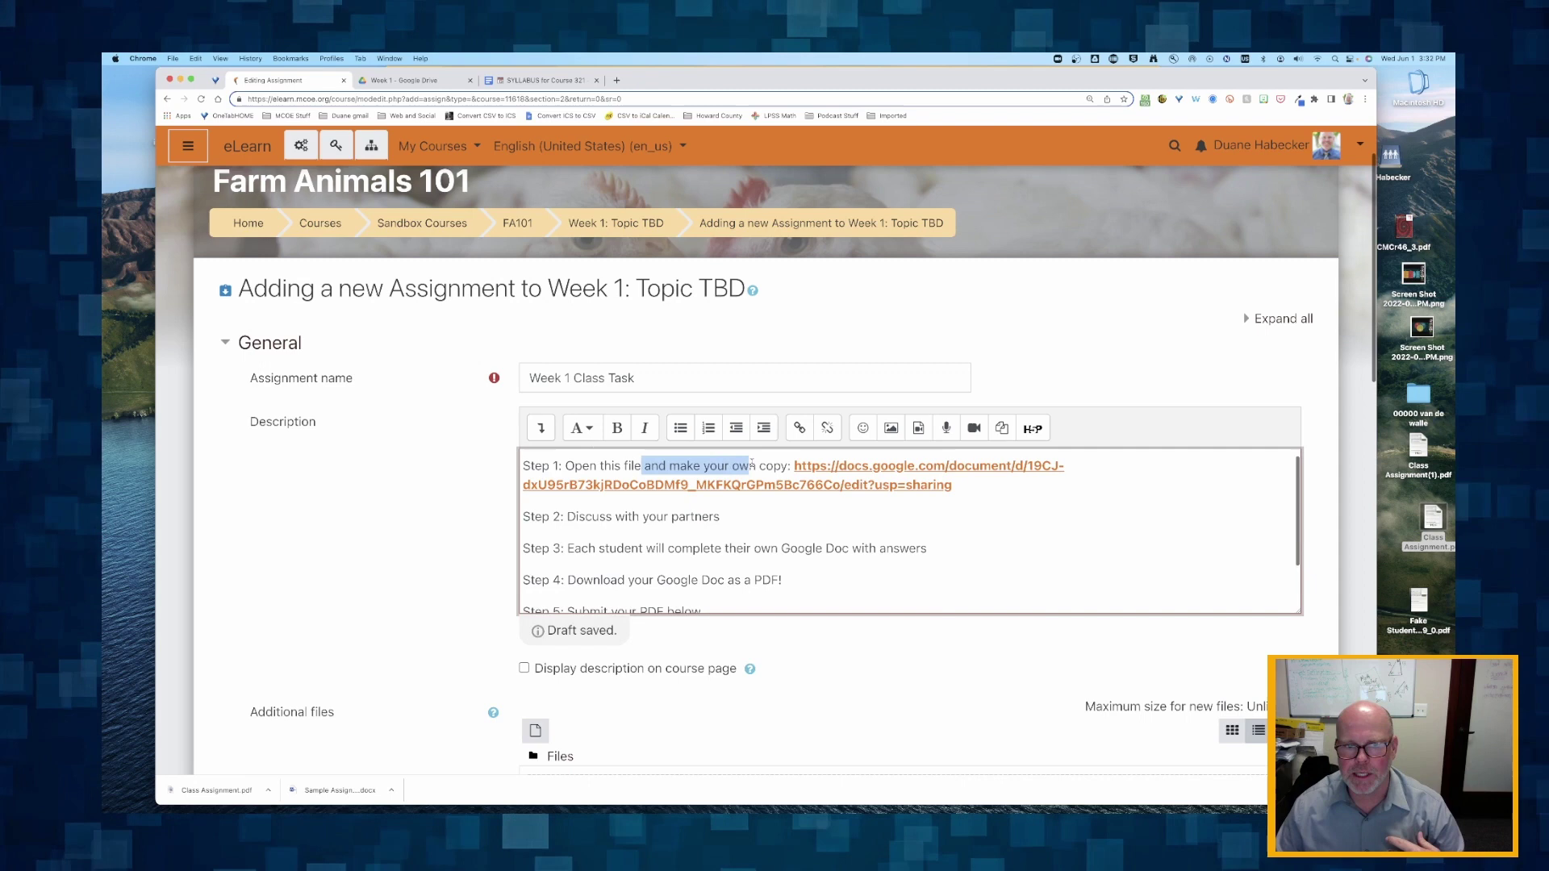
left_click_drag(577, 518, 806, 549)
scroll(779, 549, "down", 1)
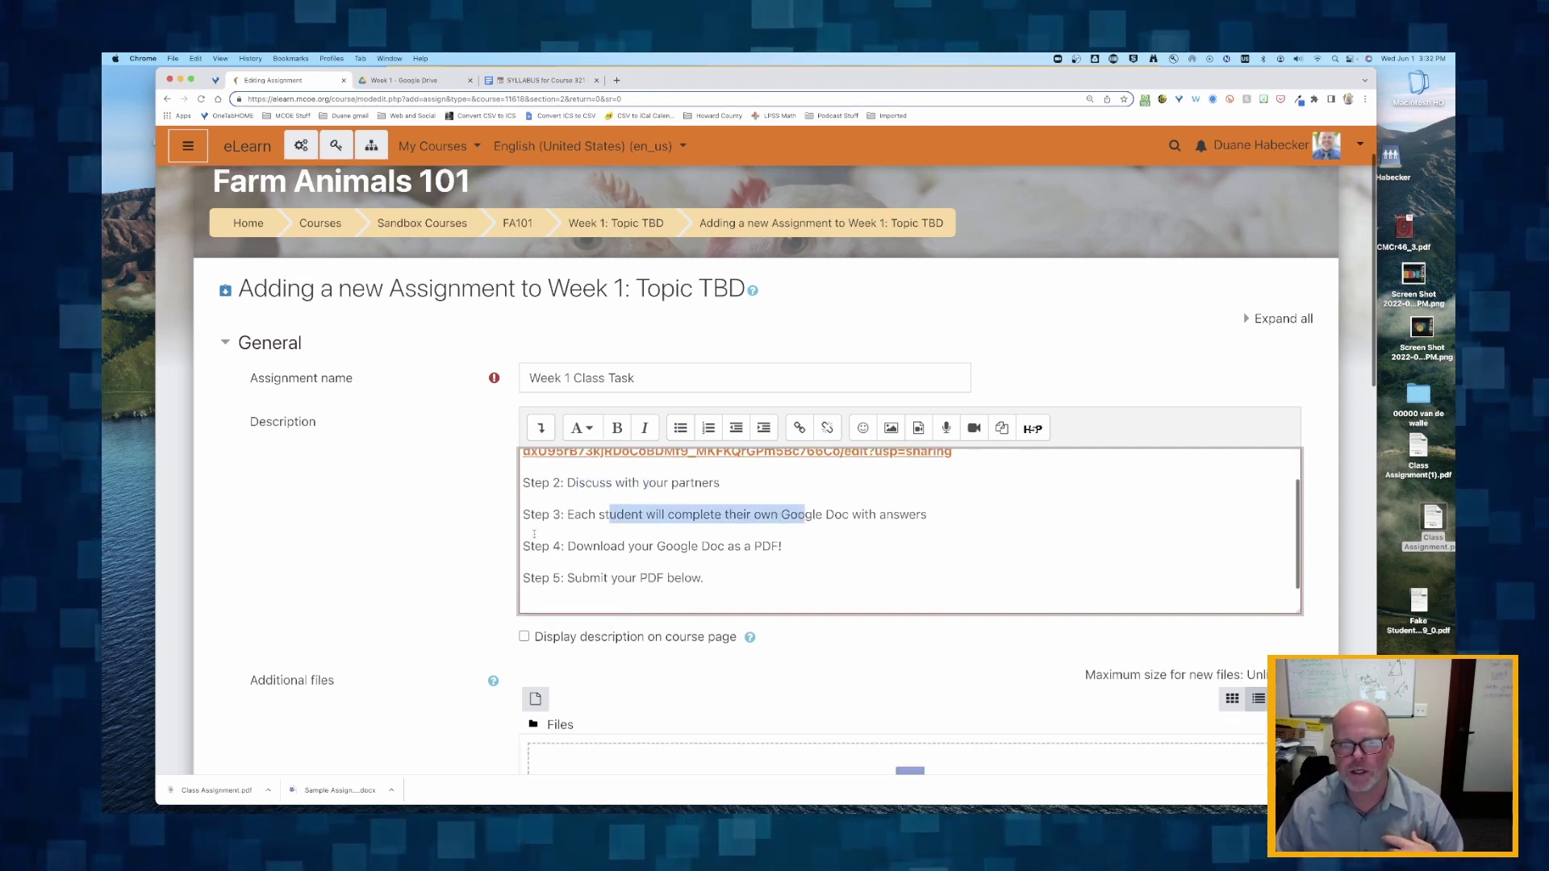
left_click_drag(576, 547, 769, 547)
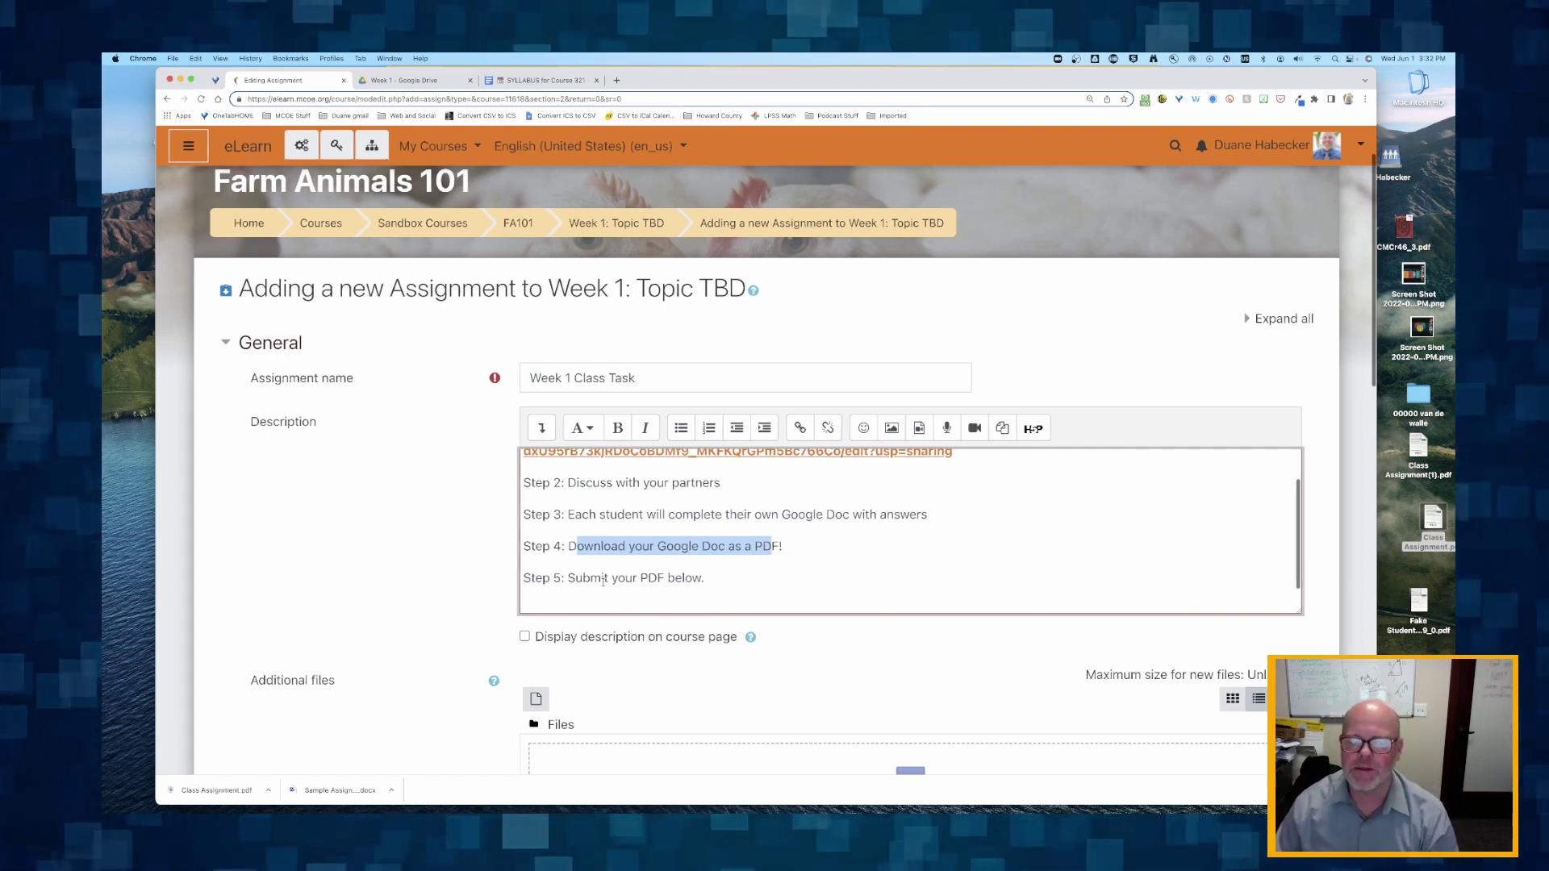
scroll(603, 583, "down", 1)
scroll(635, 582, "up", 1)
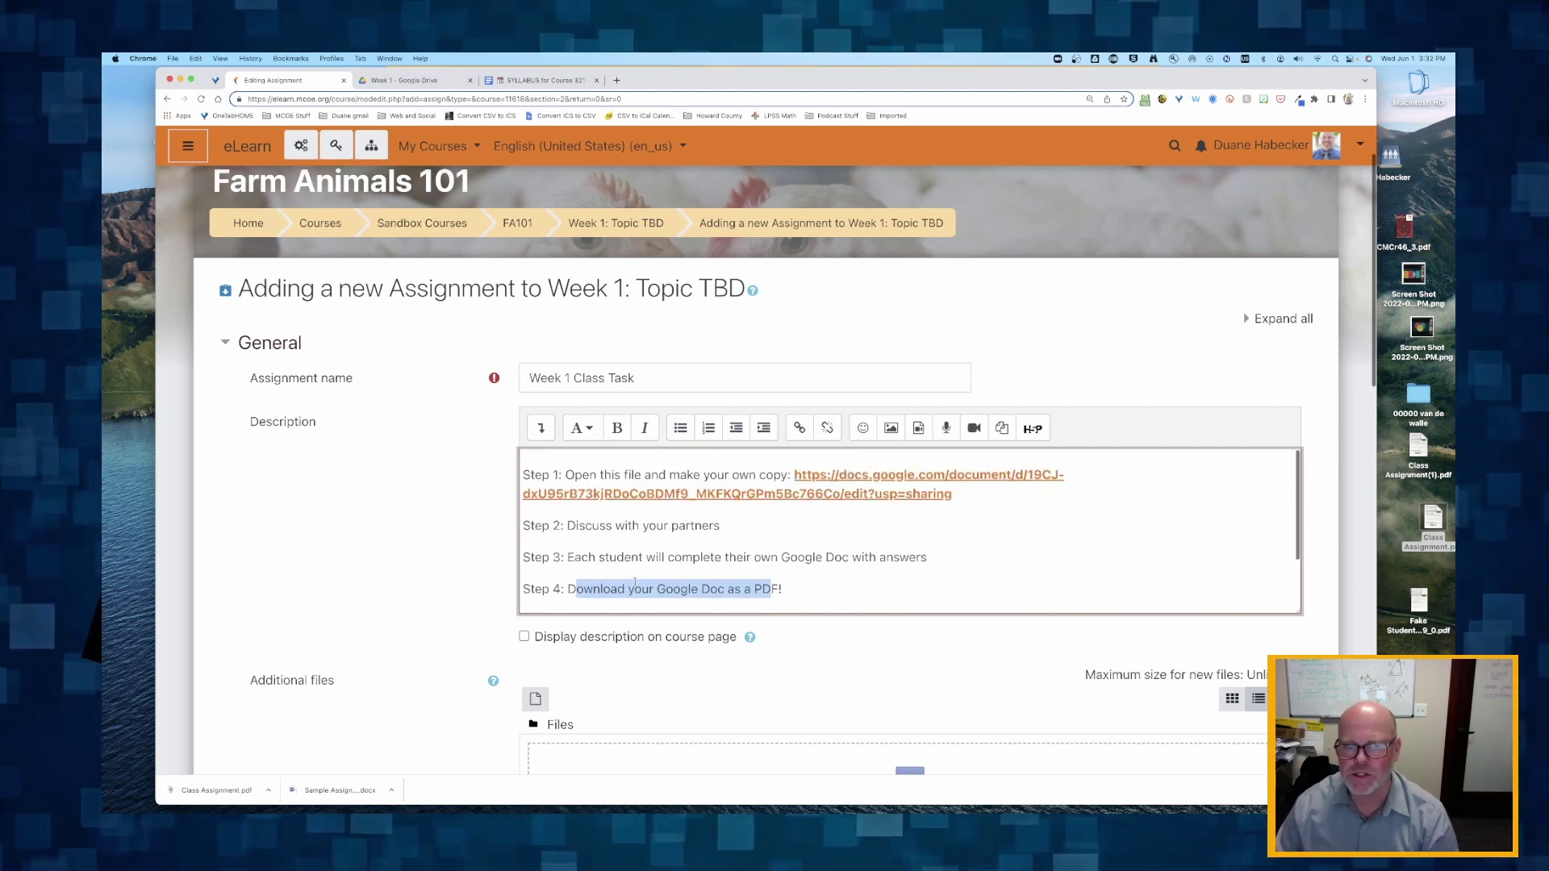
left_click_drag(583, 479, 710, 601)
scroll(604, 542, "up", 2)
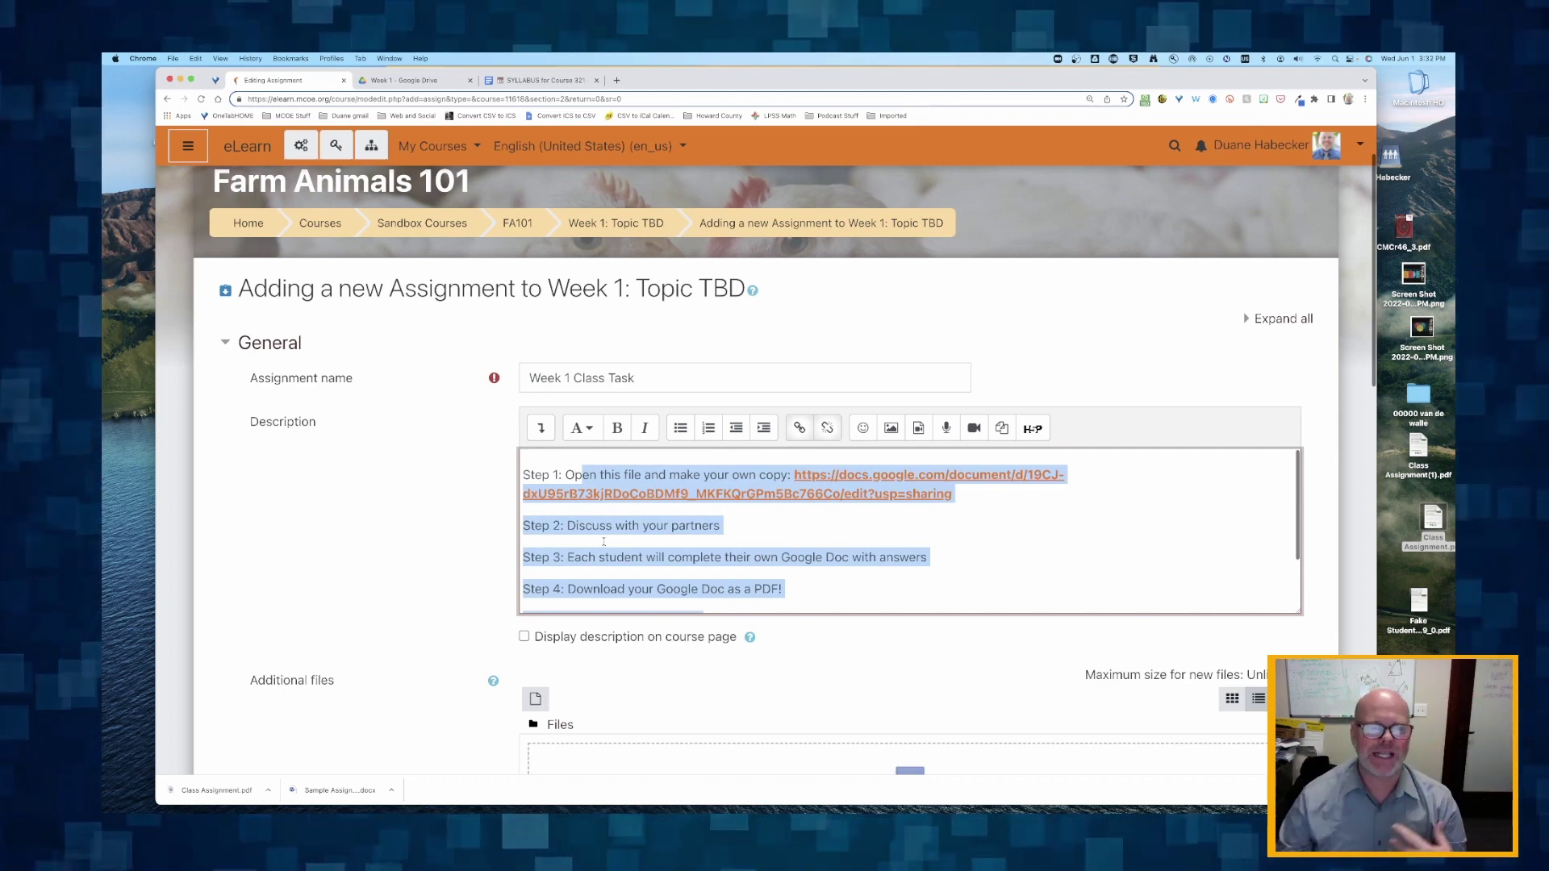
scroll(565, 496, "down", 1)
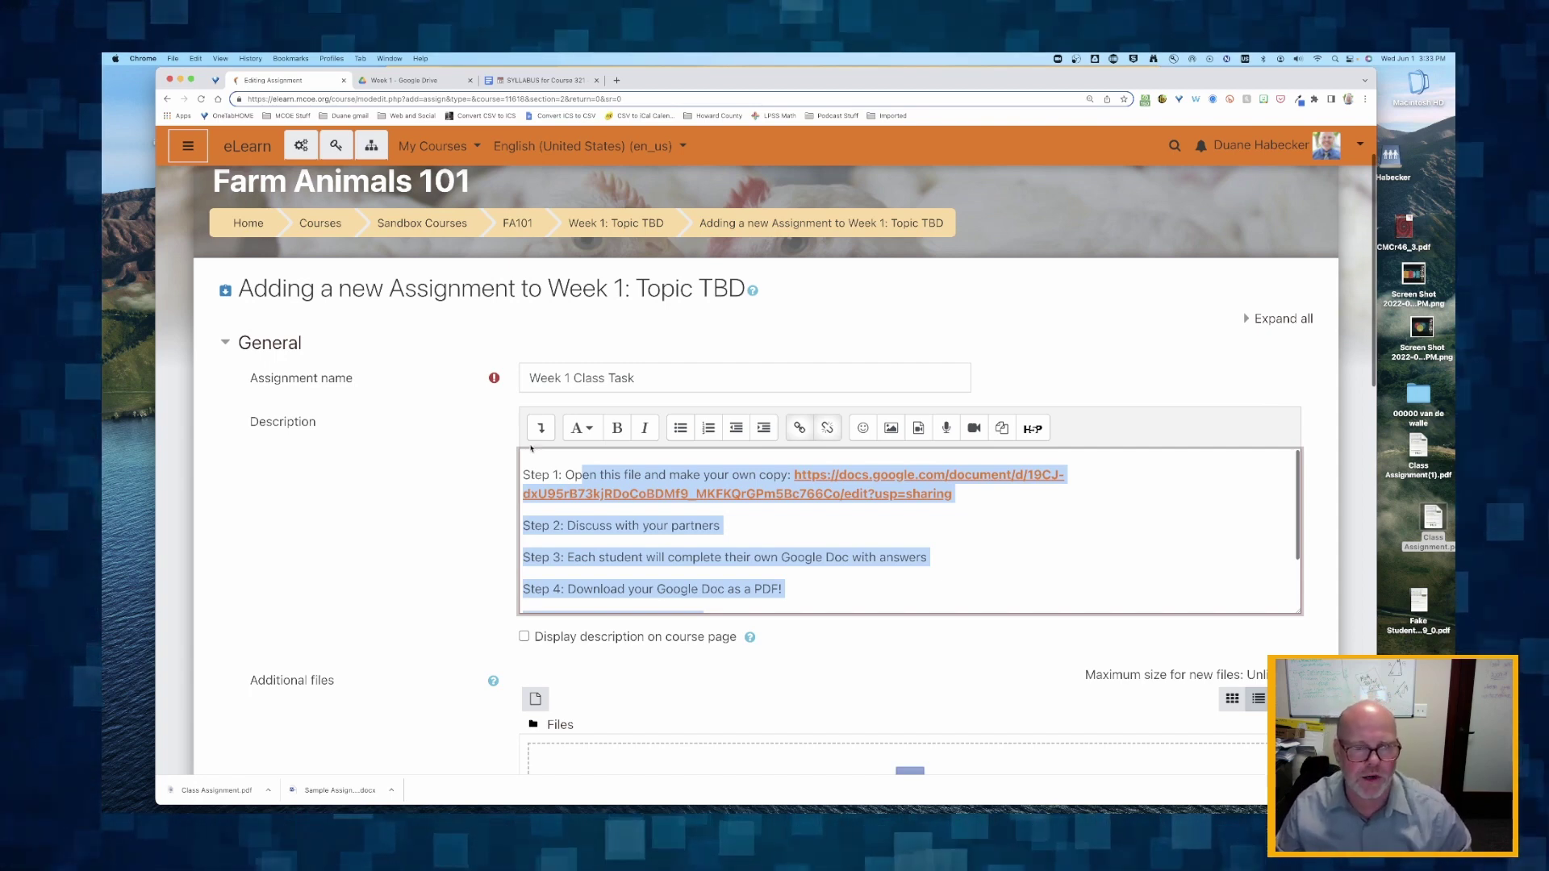
Step: In Submission types, leave Online text unticked so only file submissions are allowed
scroll(537, 537, "down", 2)
scroll(468, 561, "down", 5)
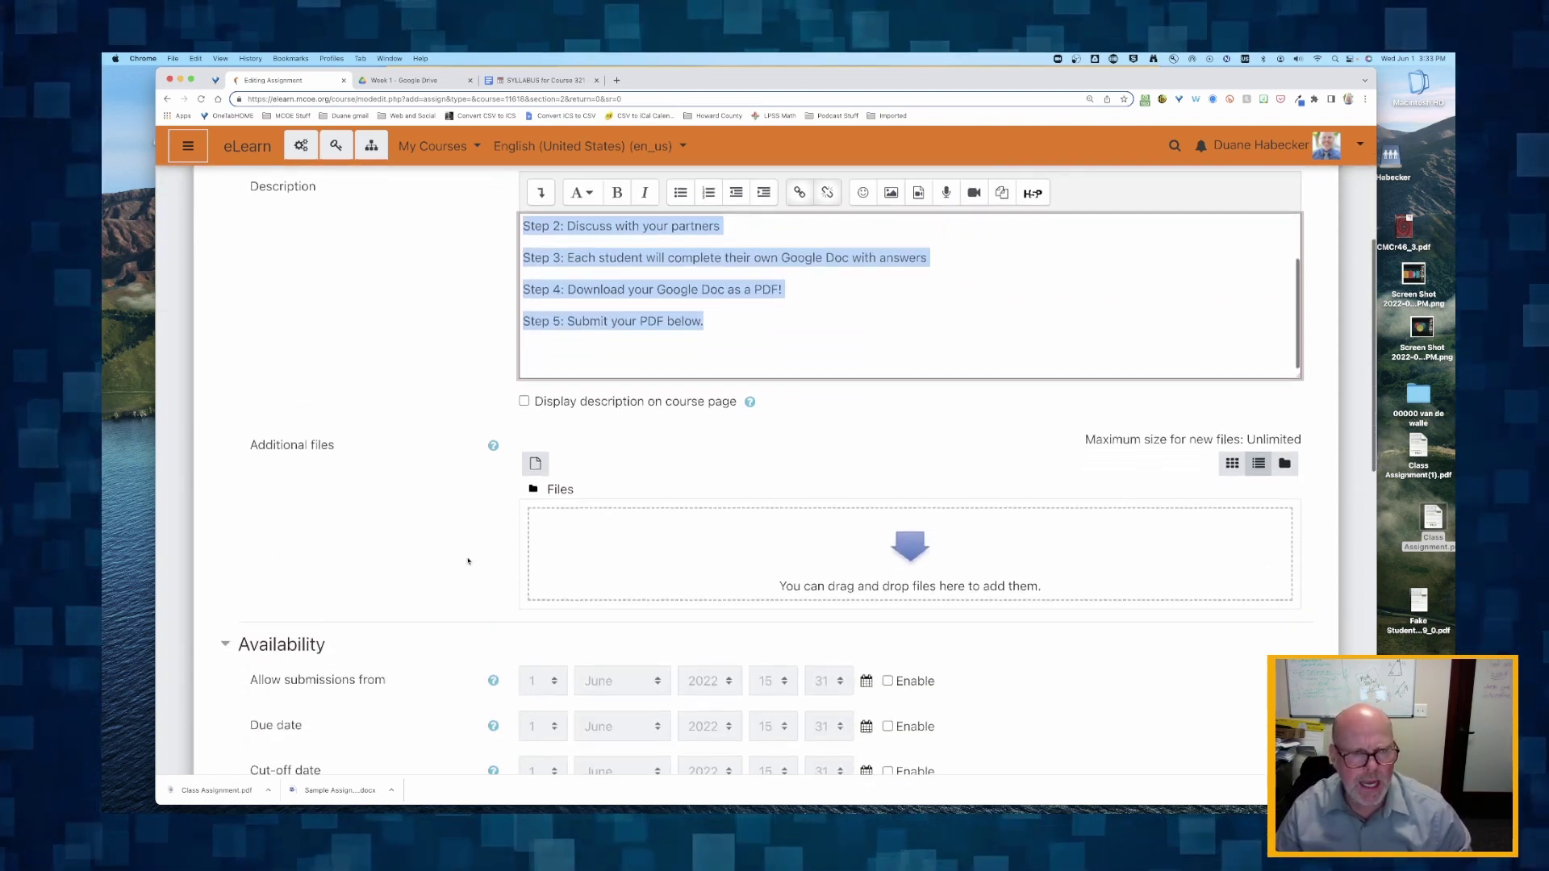
scroll(543, 559, "down", 3)
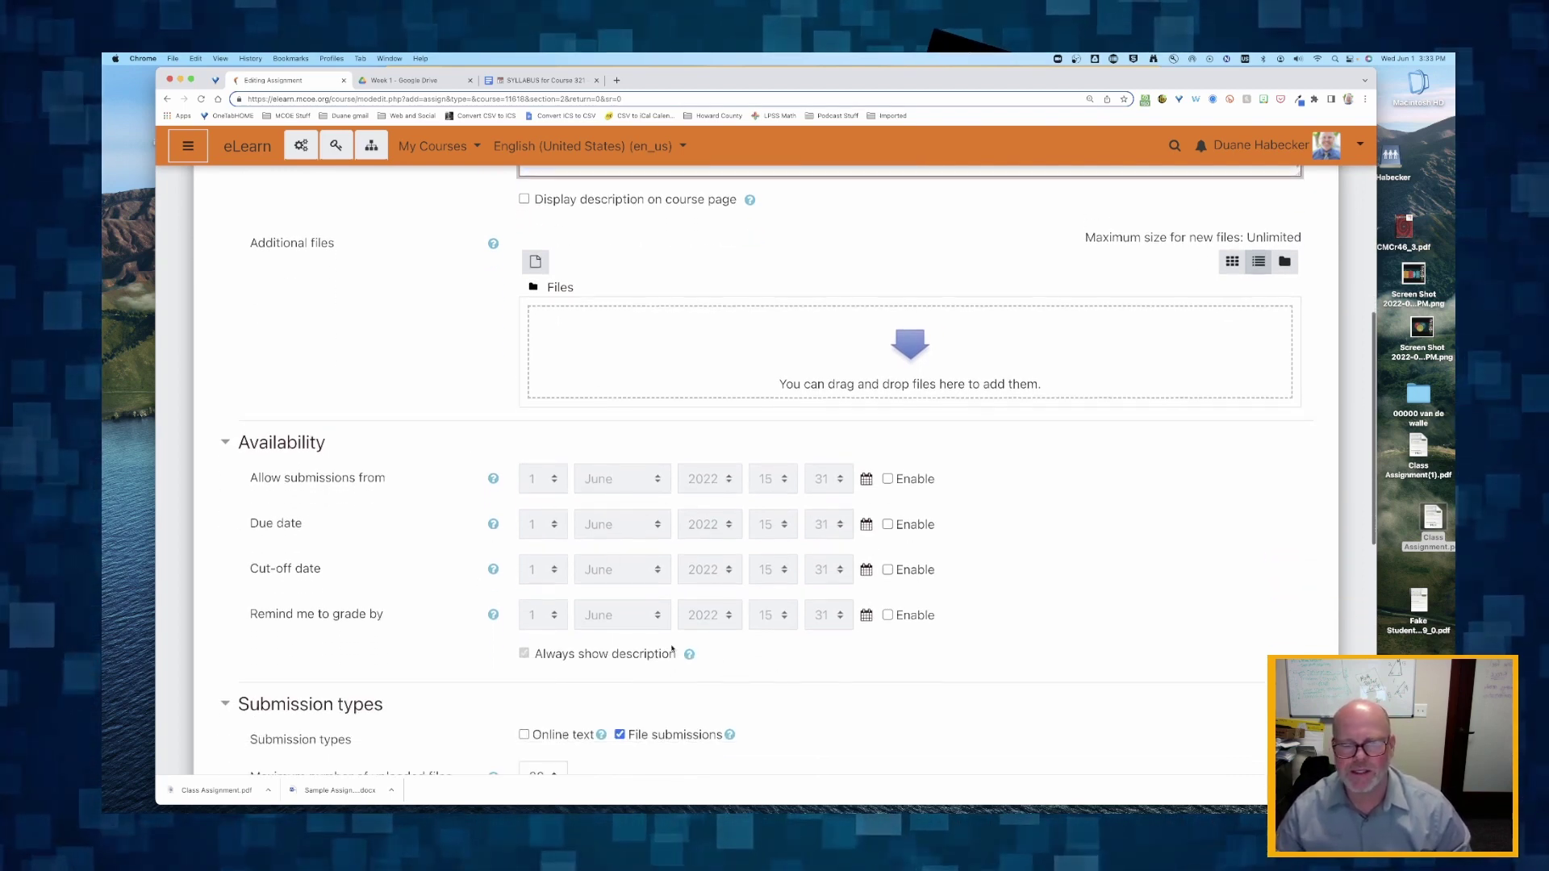
scroll(738, 617, "down", 4)
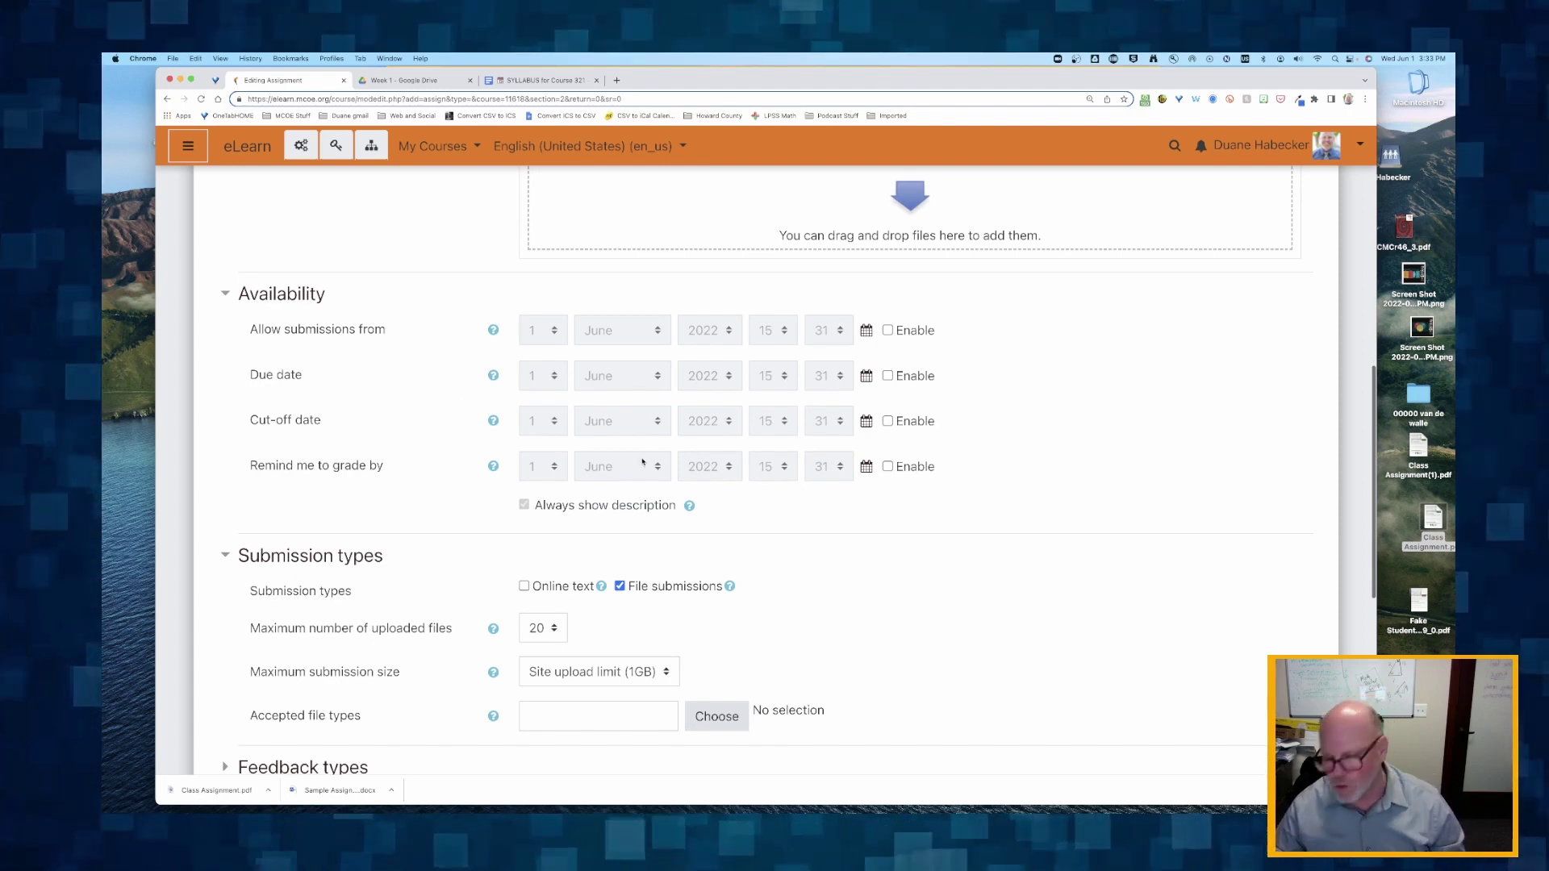
scroll(648, 463, "down", 5)
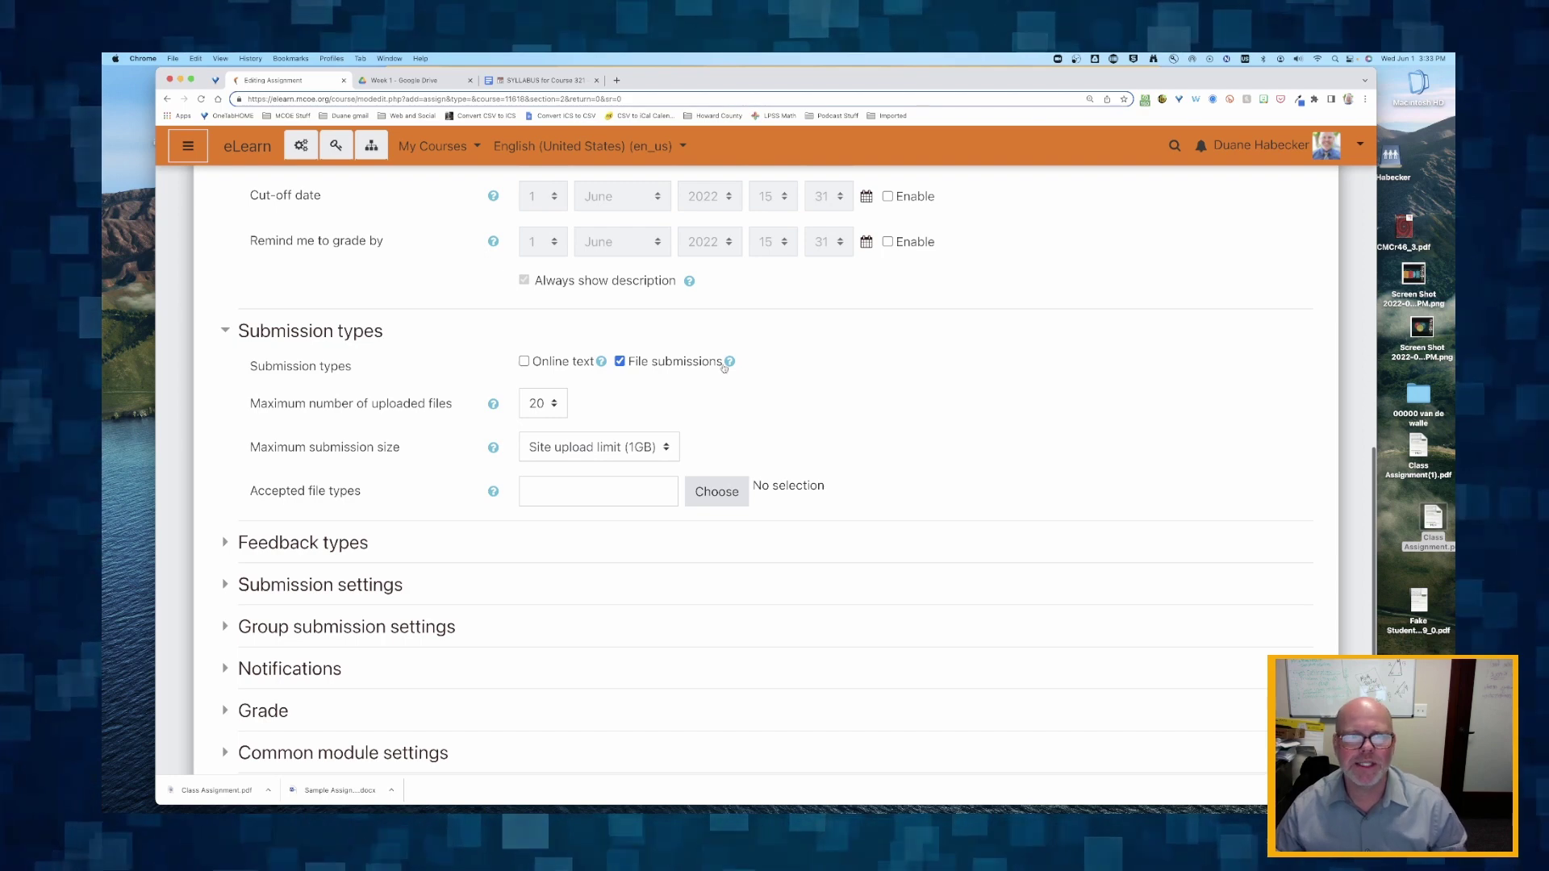
left_click(524, 361)
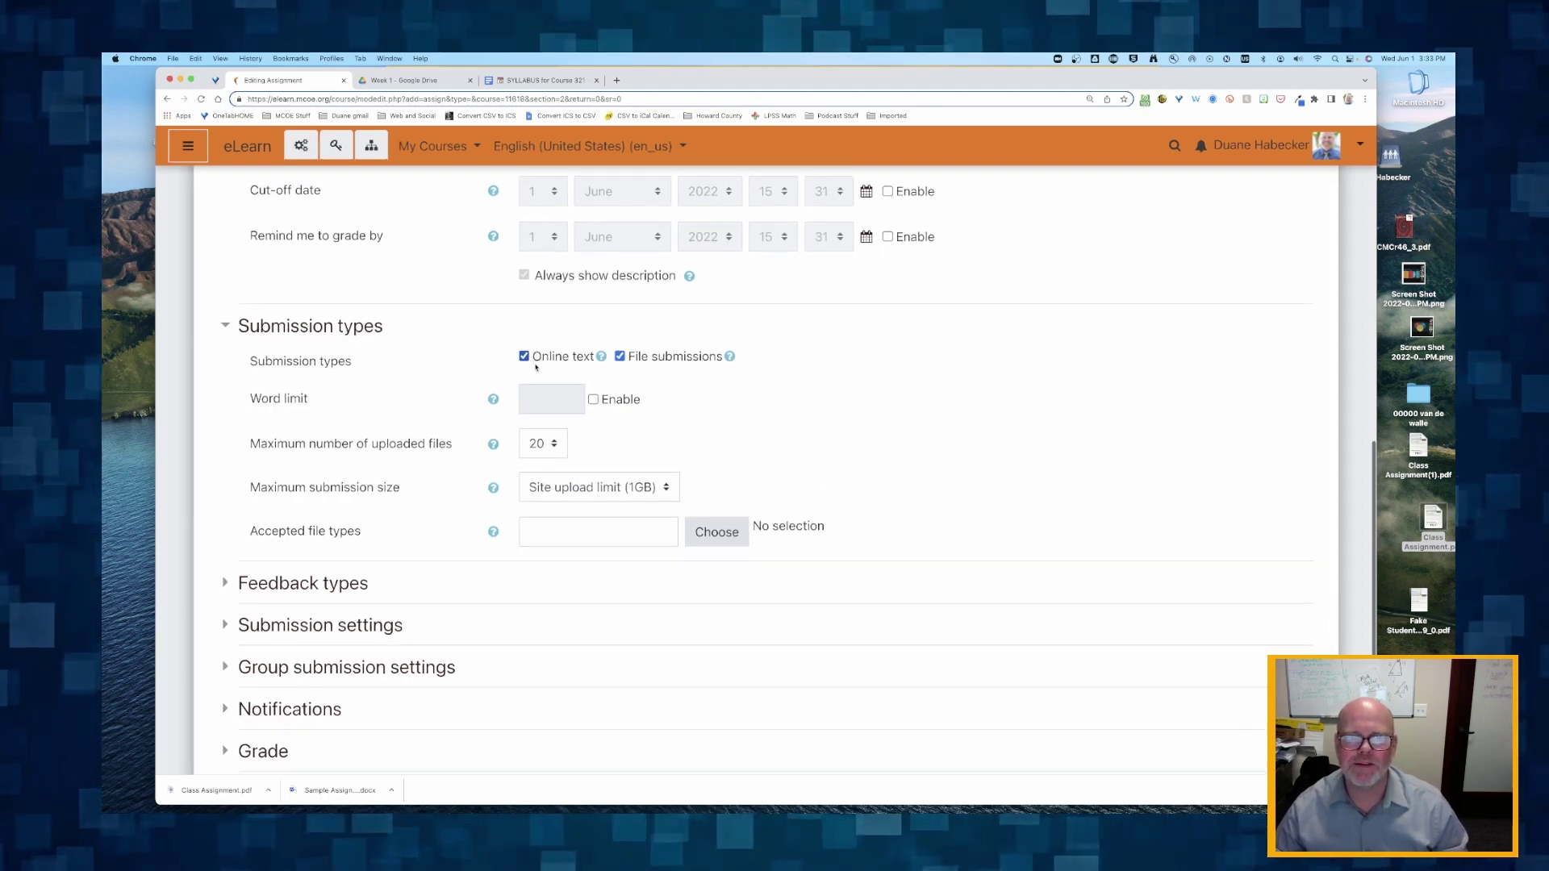
left_click(524, 358)
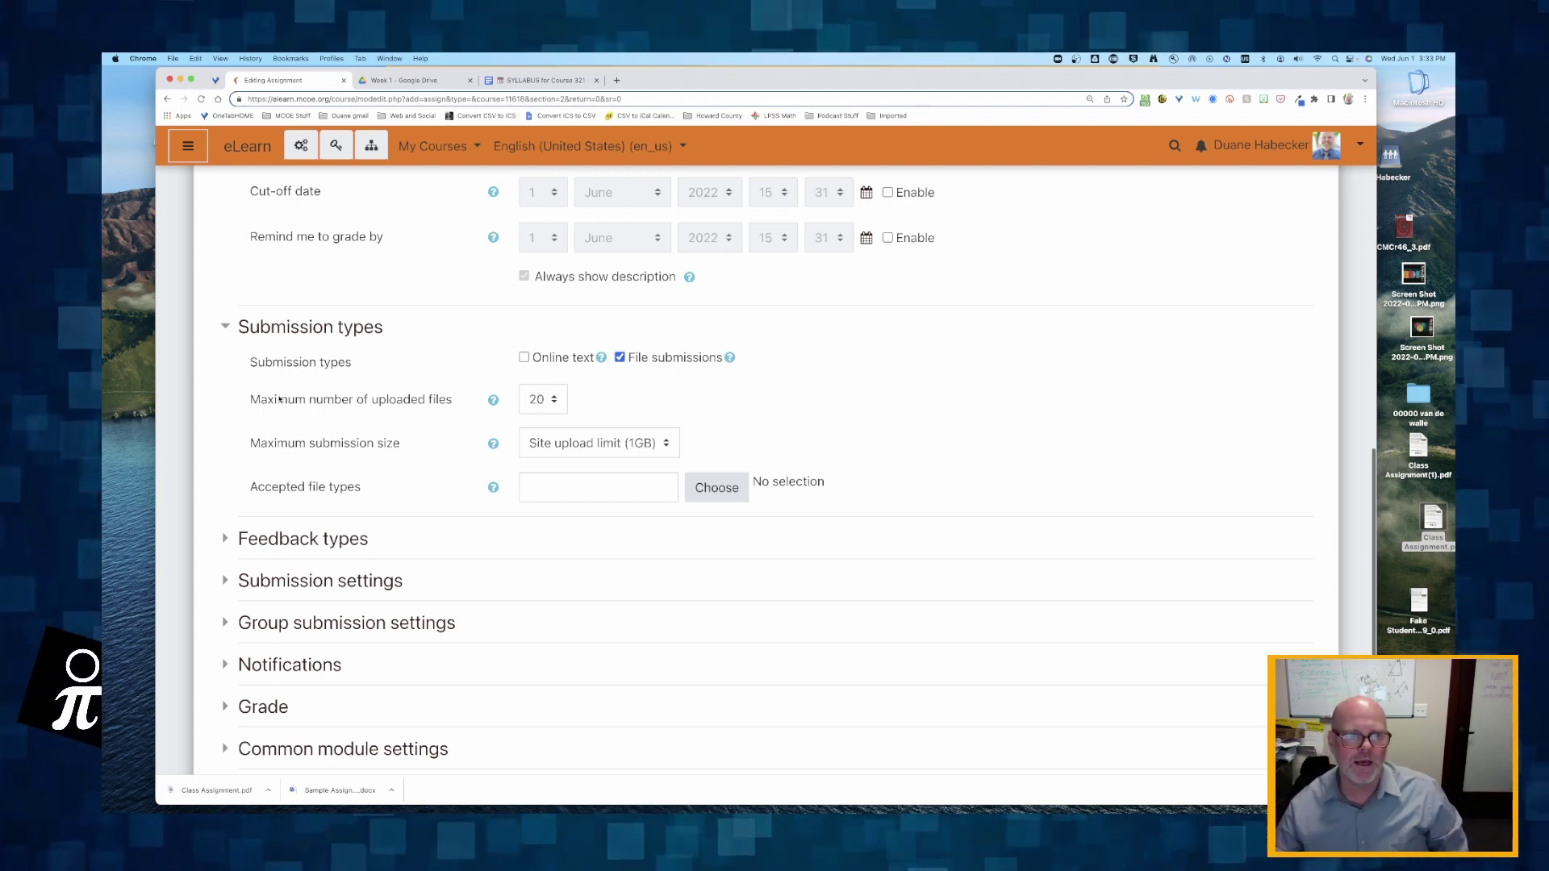
Step: Set maximum uploaded files to 1 and keep Site upload limit (1GB) as submission size
left_click_drag(279, 399, 456, 399)
left_click(554, 401)
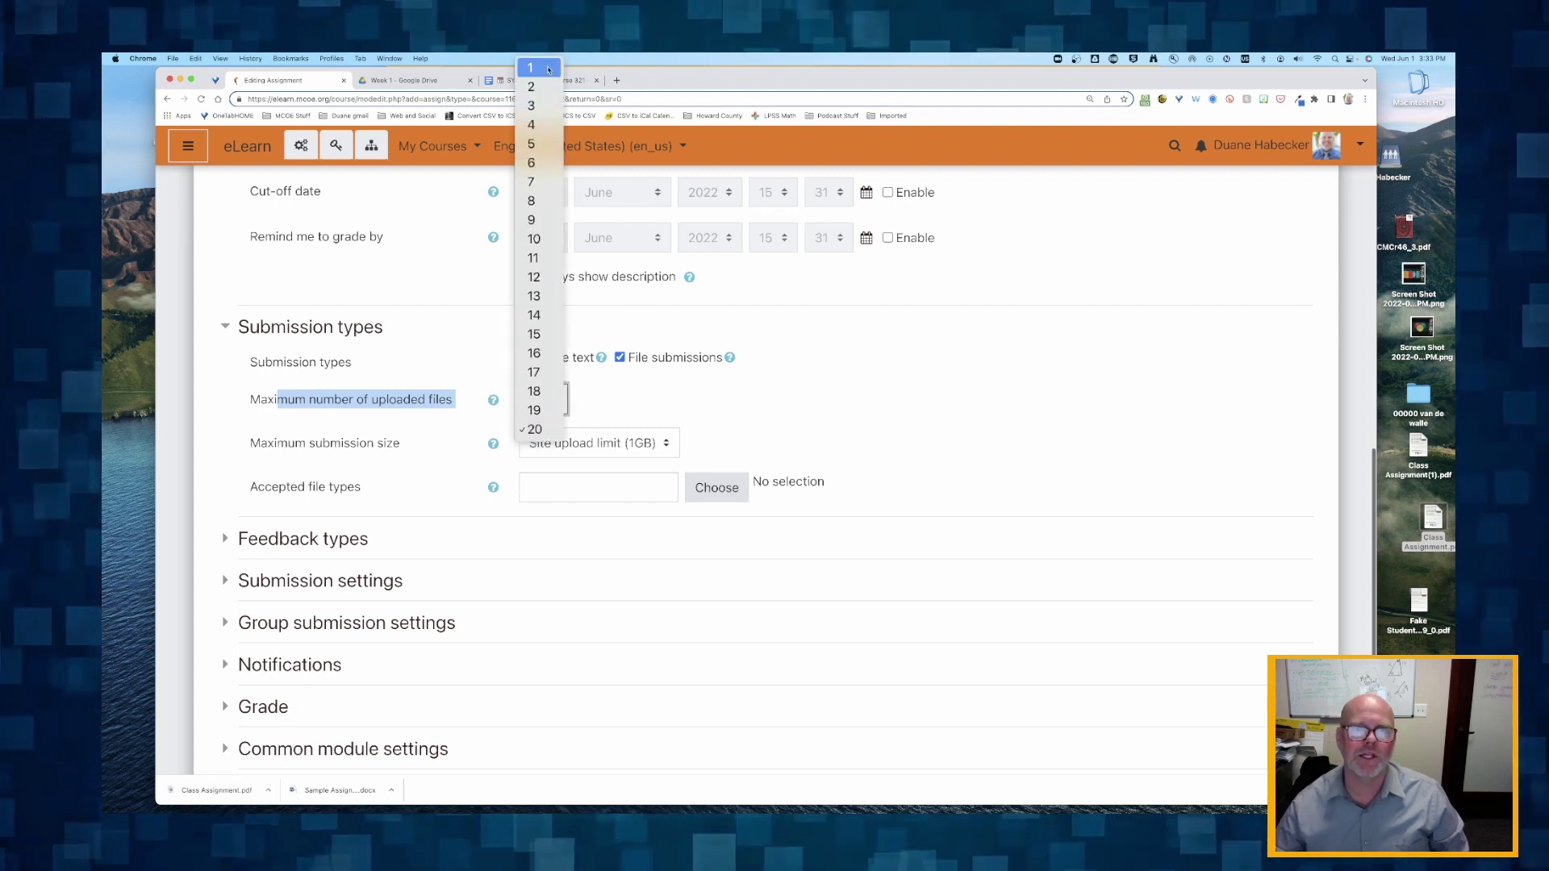
left_click(538, 69)
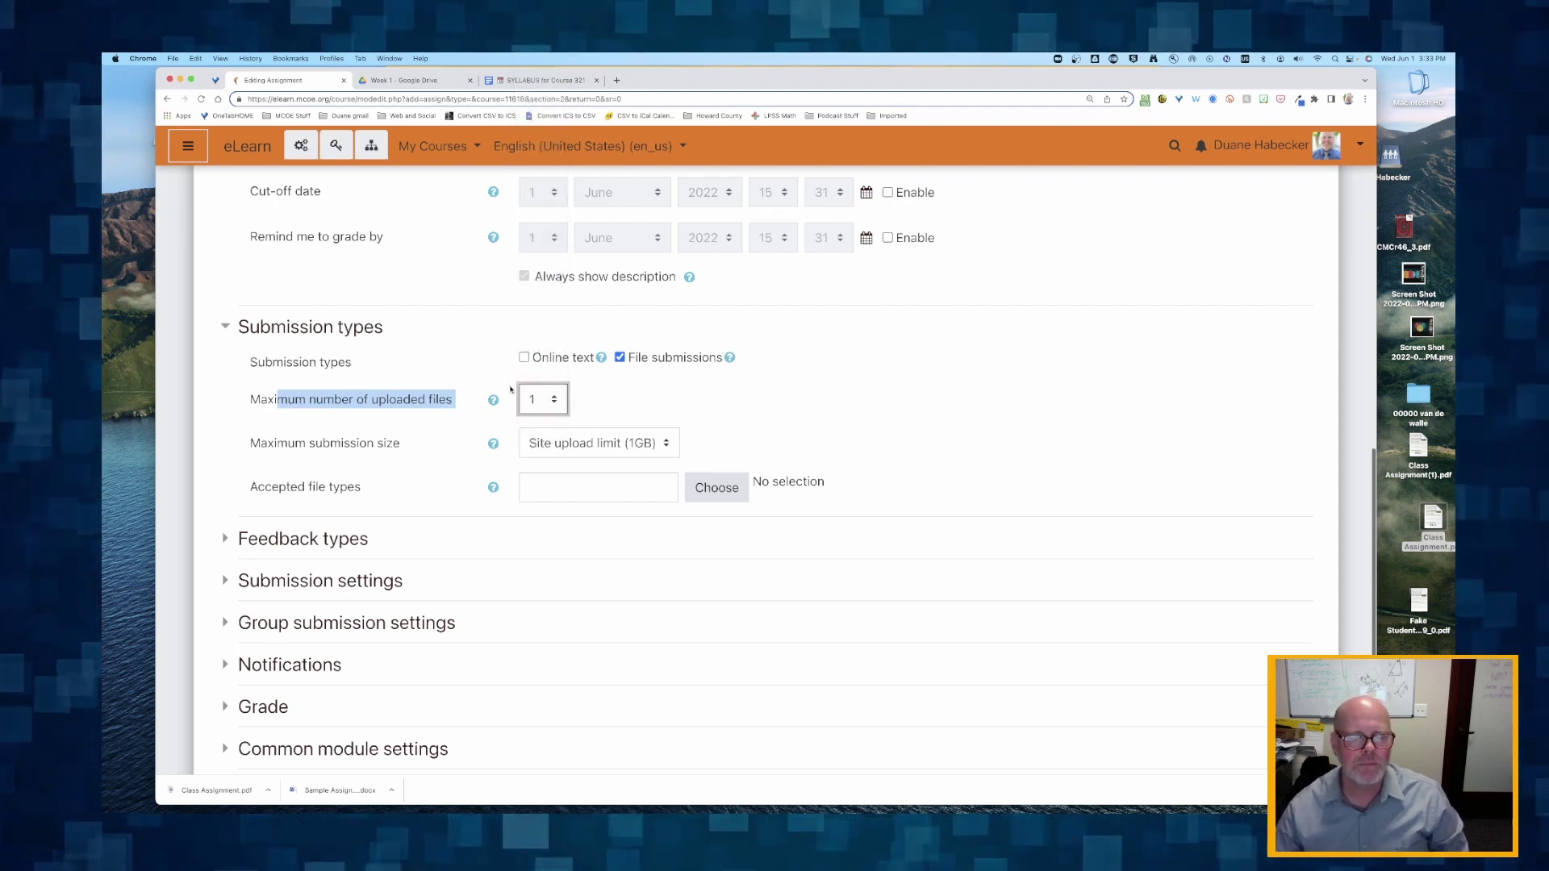
left_click(565, 443)
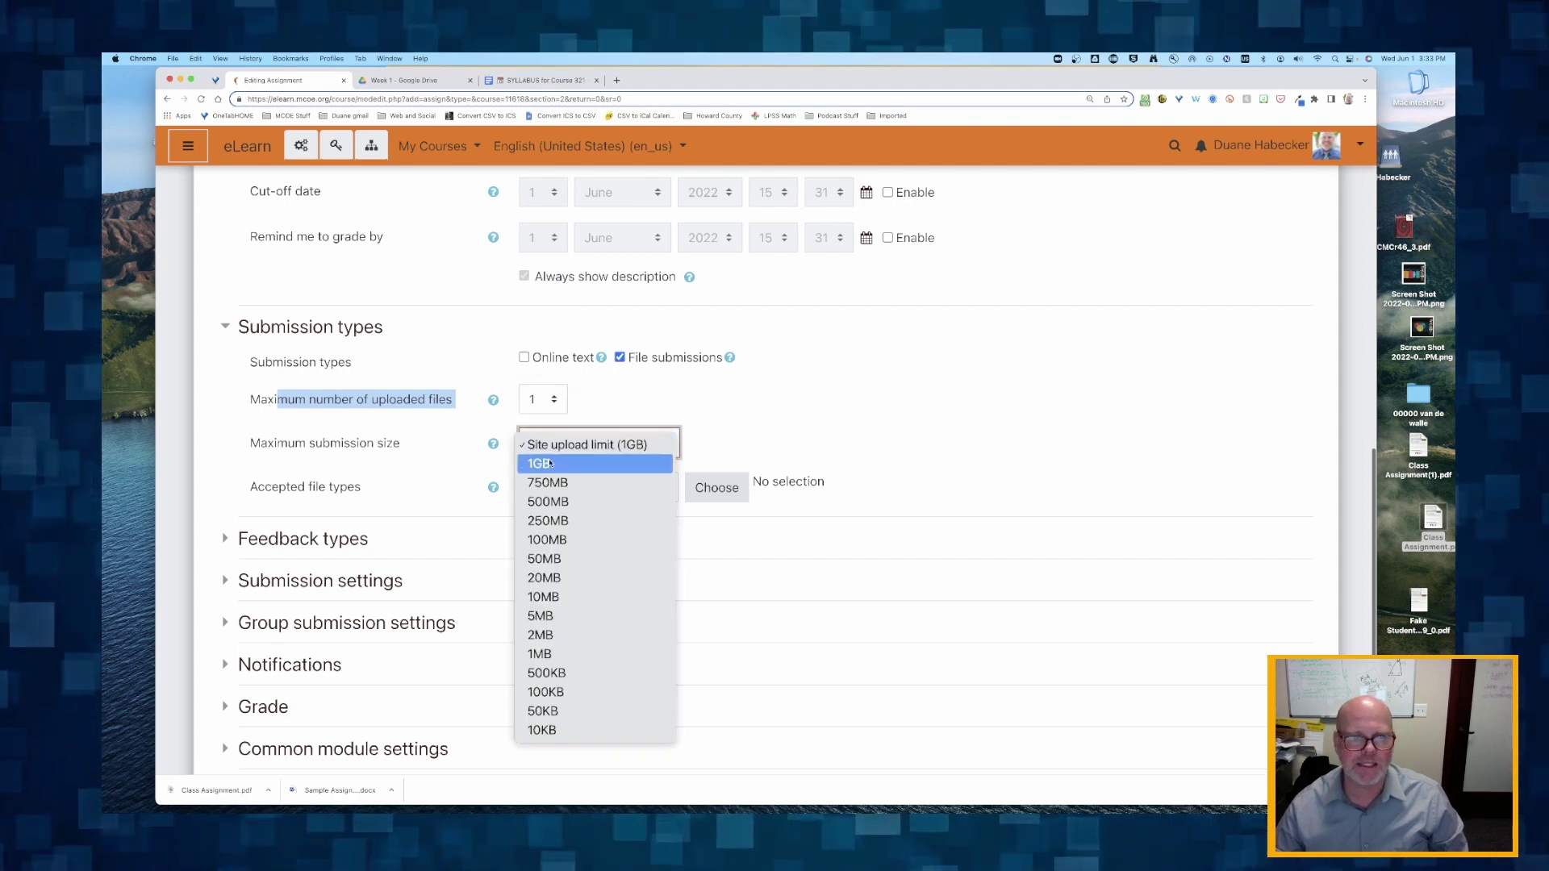
left_click(542, 464)
left_click(560, 443)
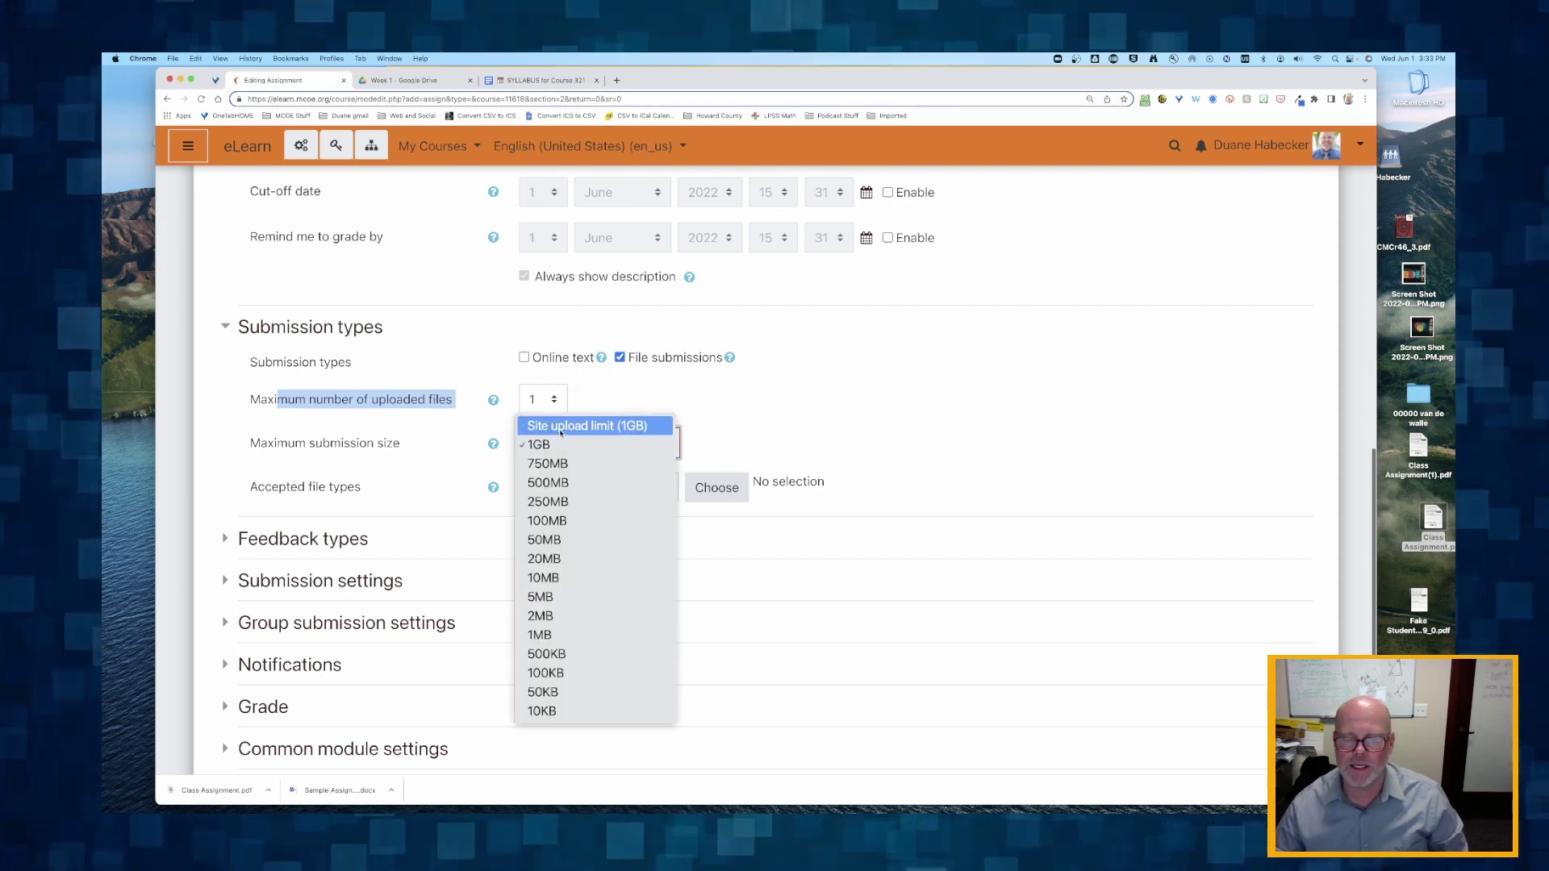
left_click(572, 425)
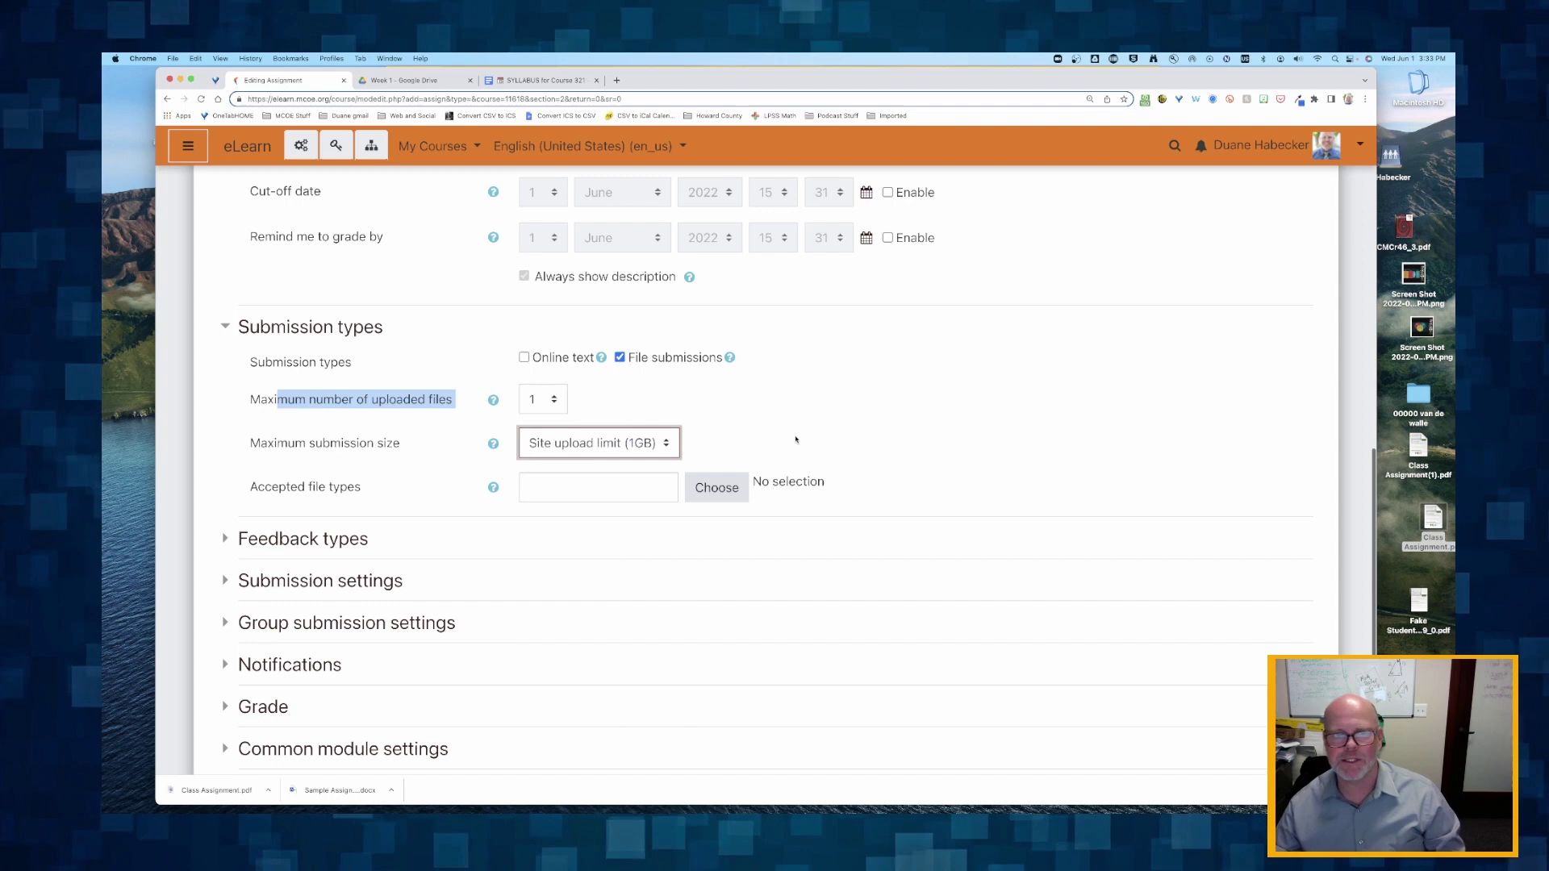
scroll(702, 438, "down", 1)
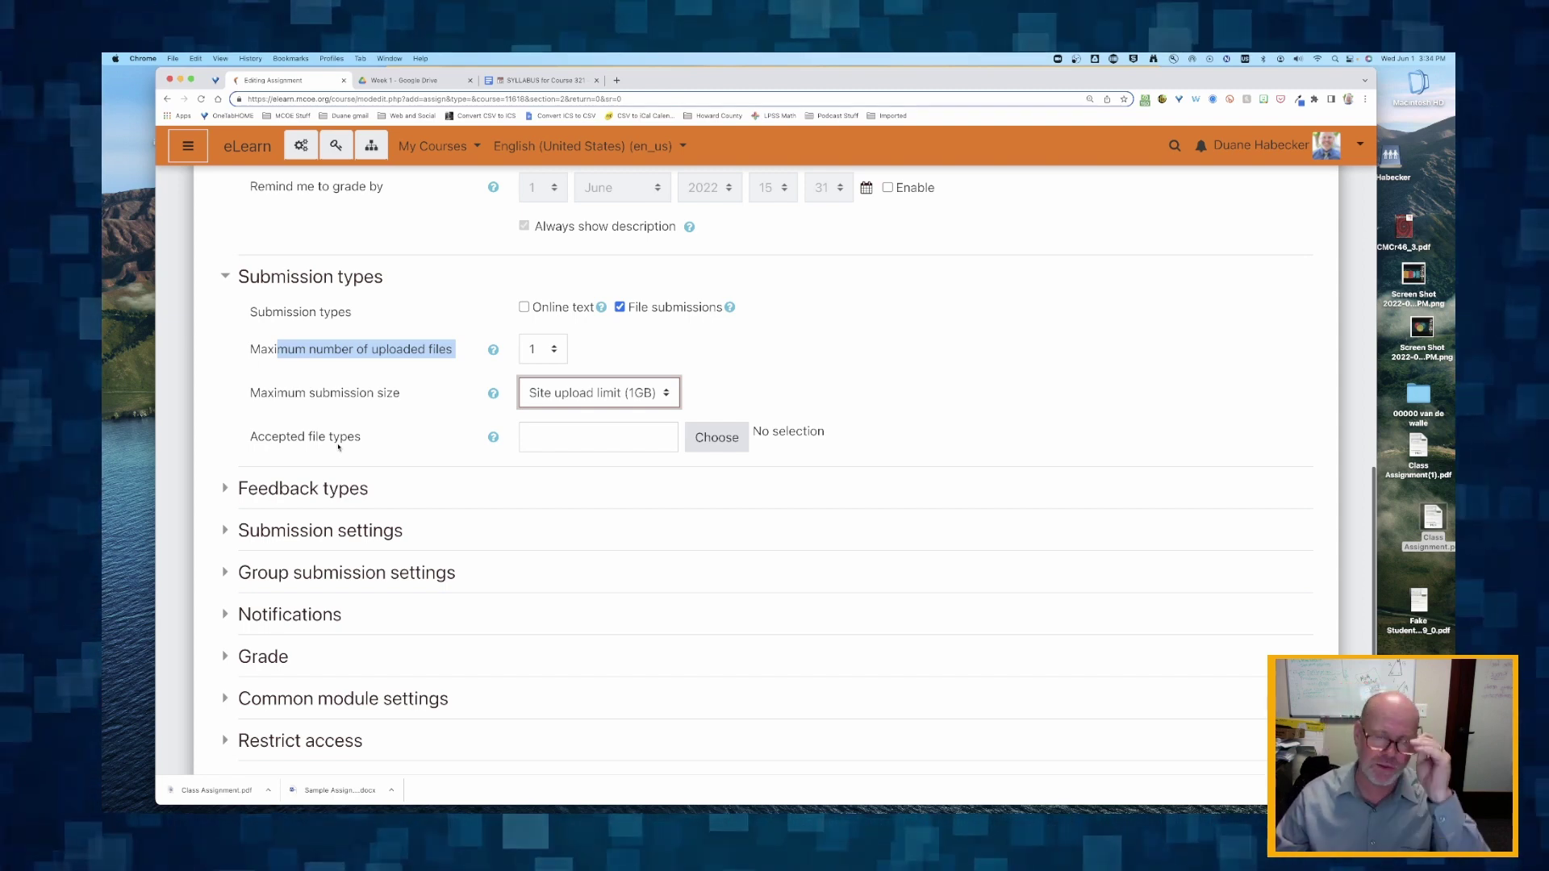
Step: In the accepted file types picker, select PDF document under Document files and save
left_click(709, 438)
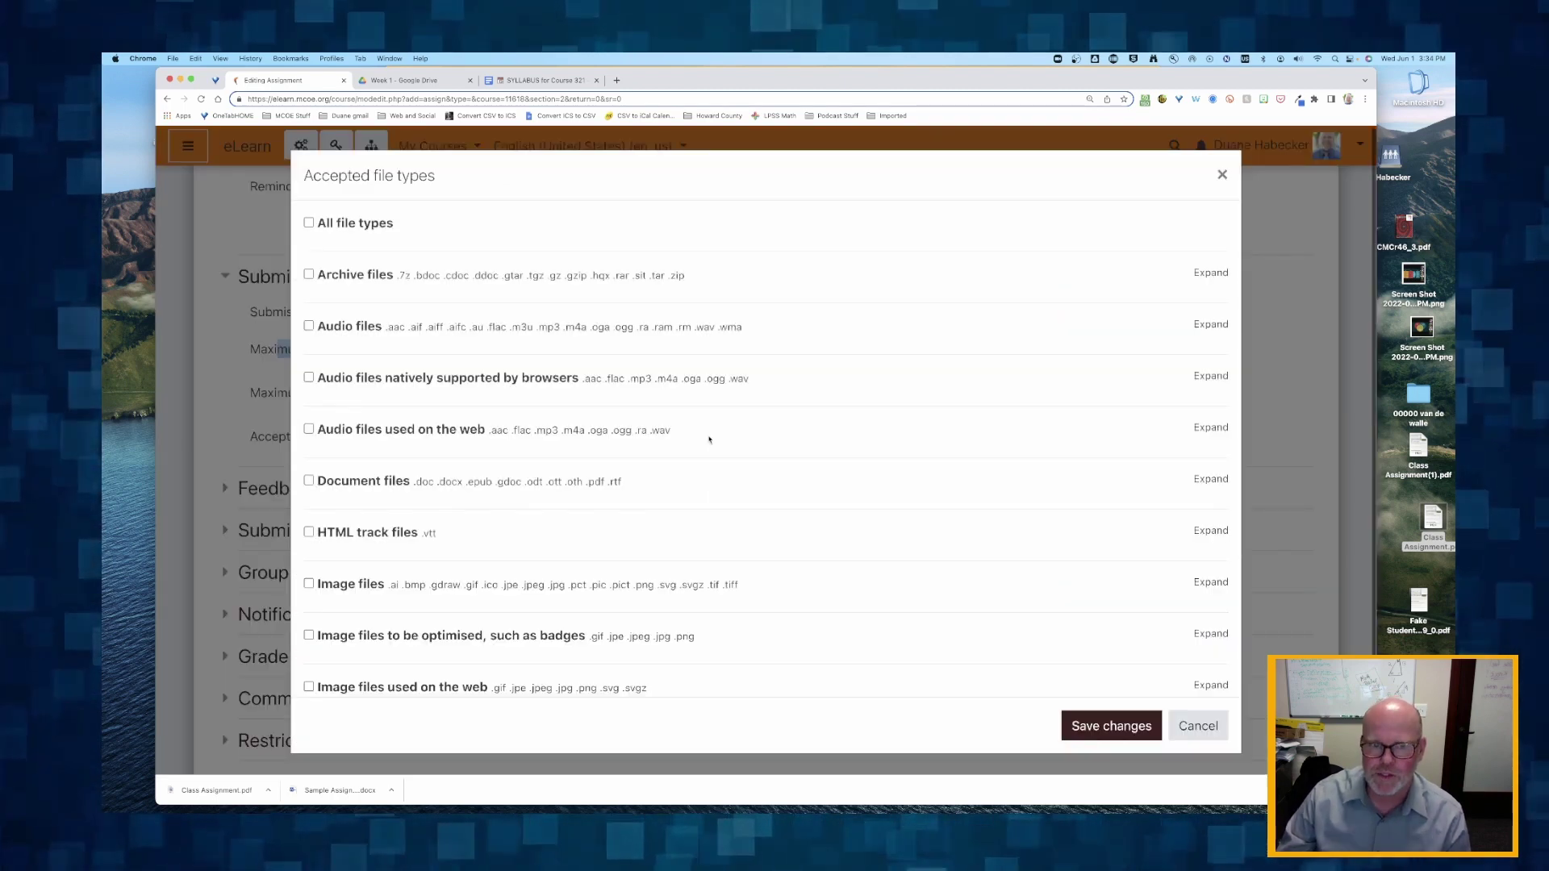
scroll(438, 462, "down", 5)
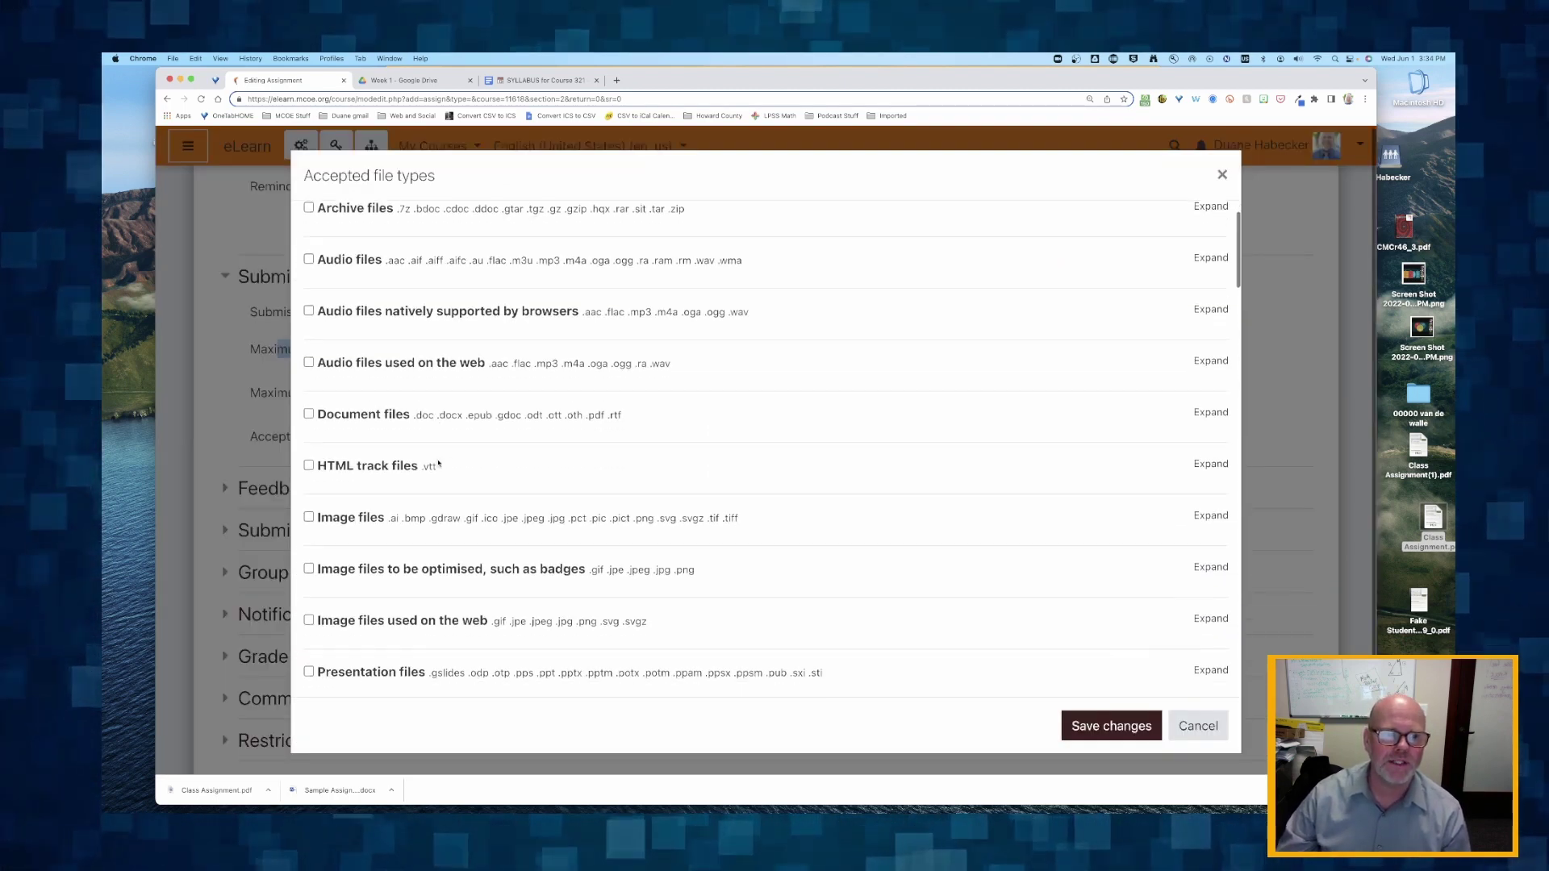
scroll(438, 462, "down", 3)
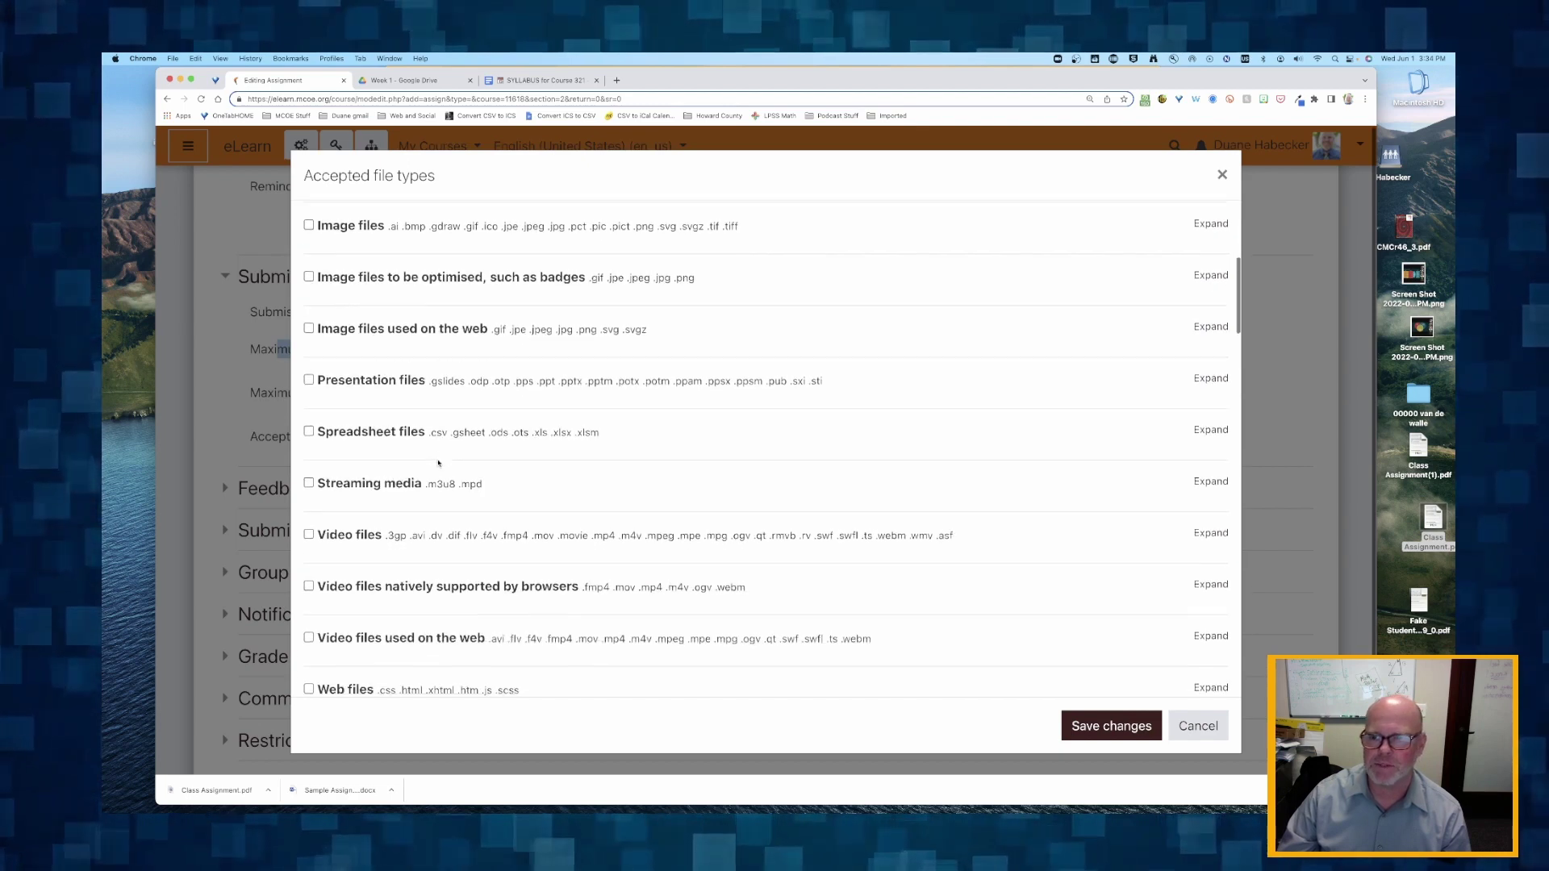
scroll(438, 462, "up", 2)
scroll(439, 462, "up", 4)
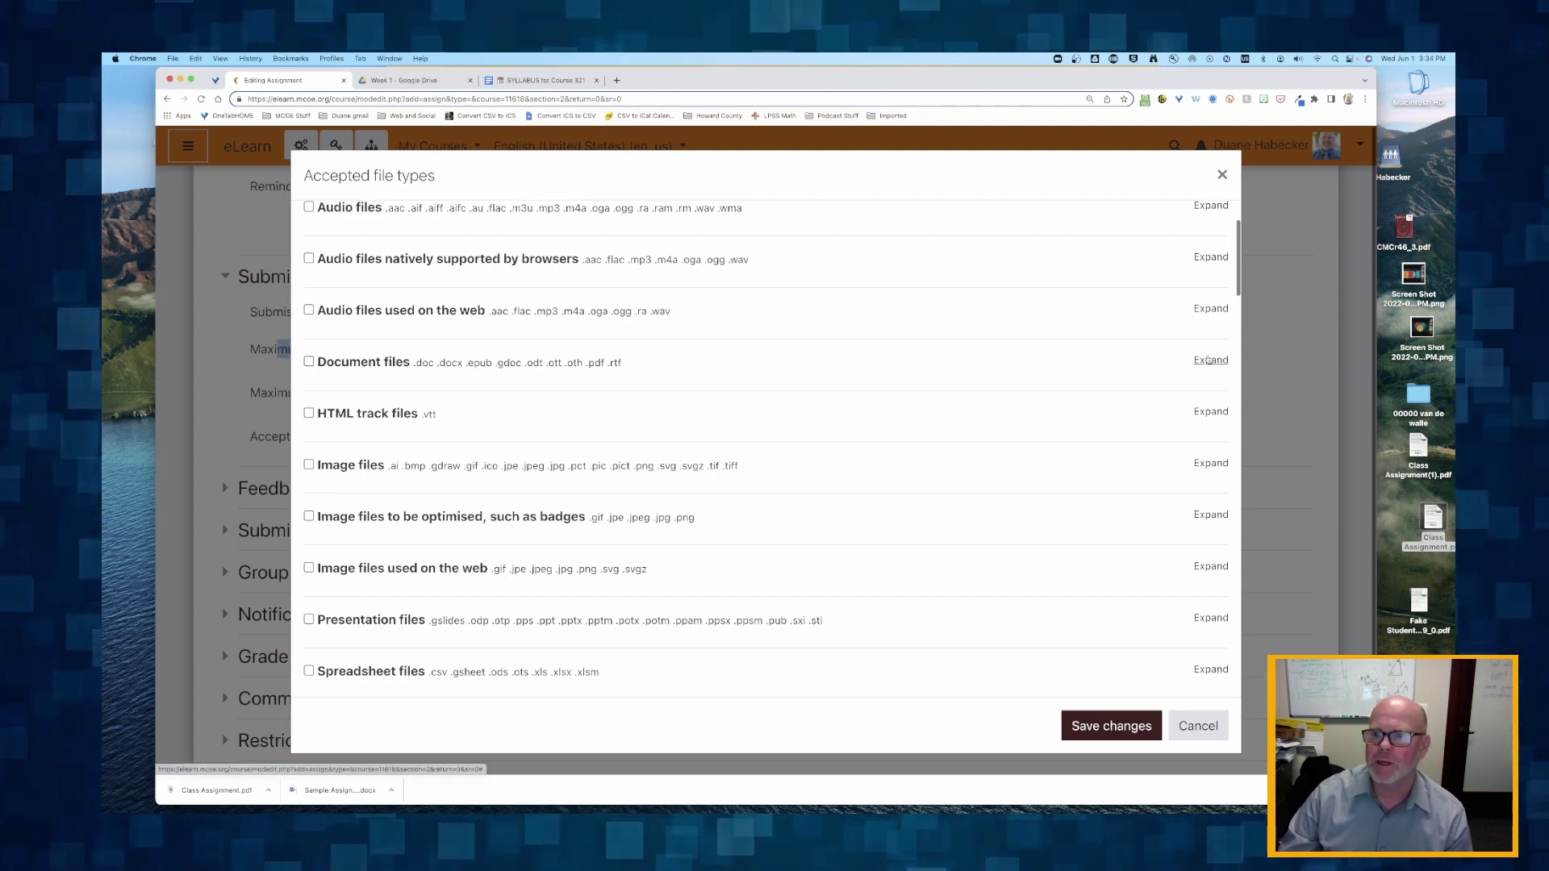
left_click(1210, 360)
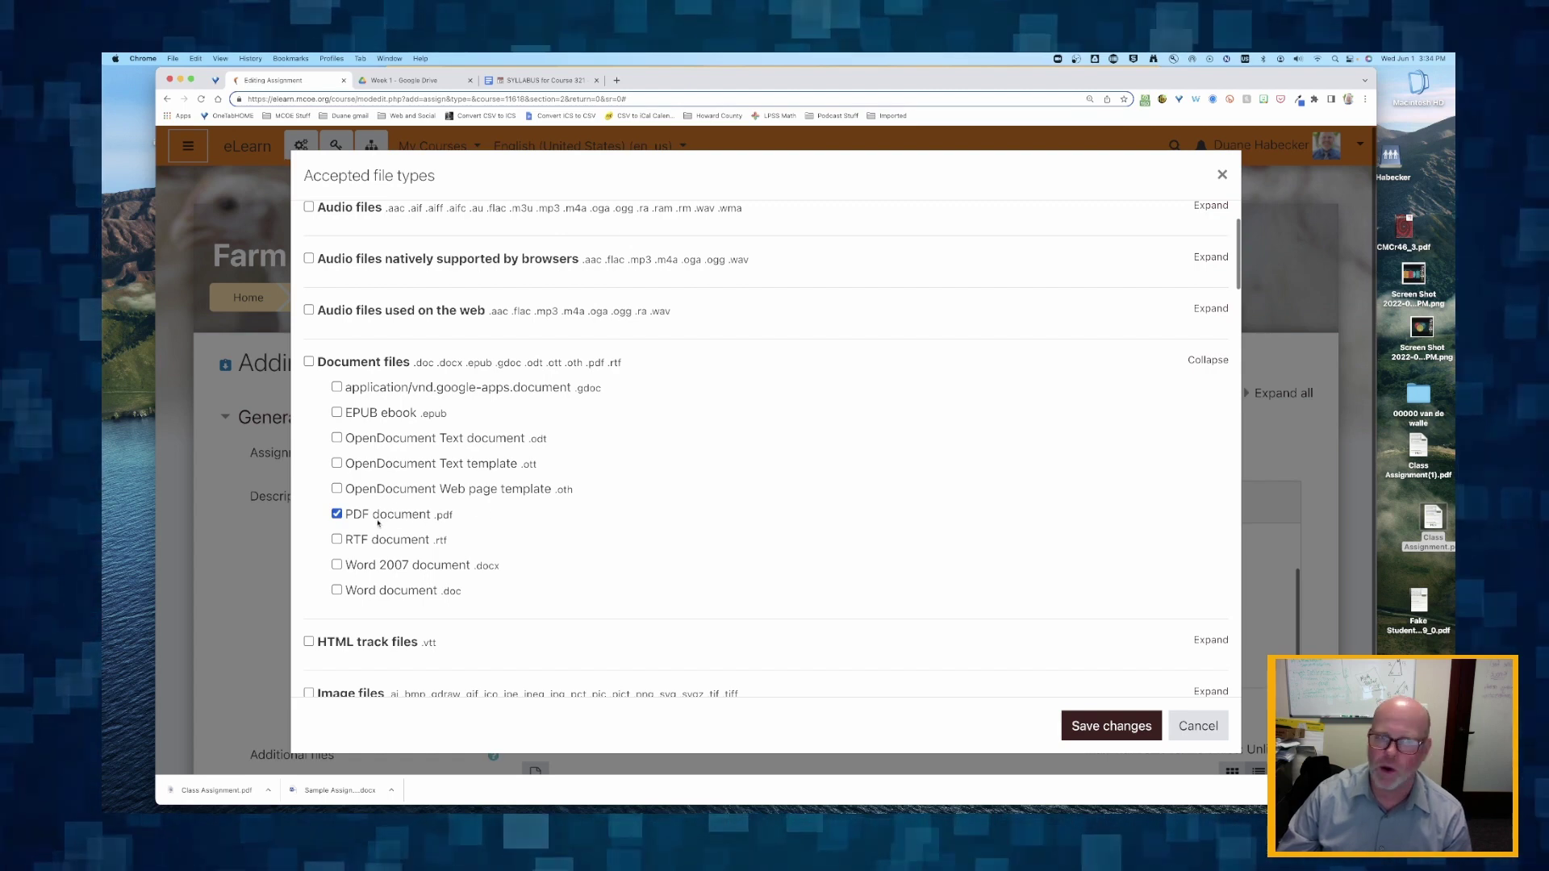
scroll(685, 597, "down", 2)
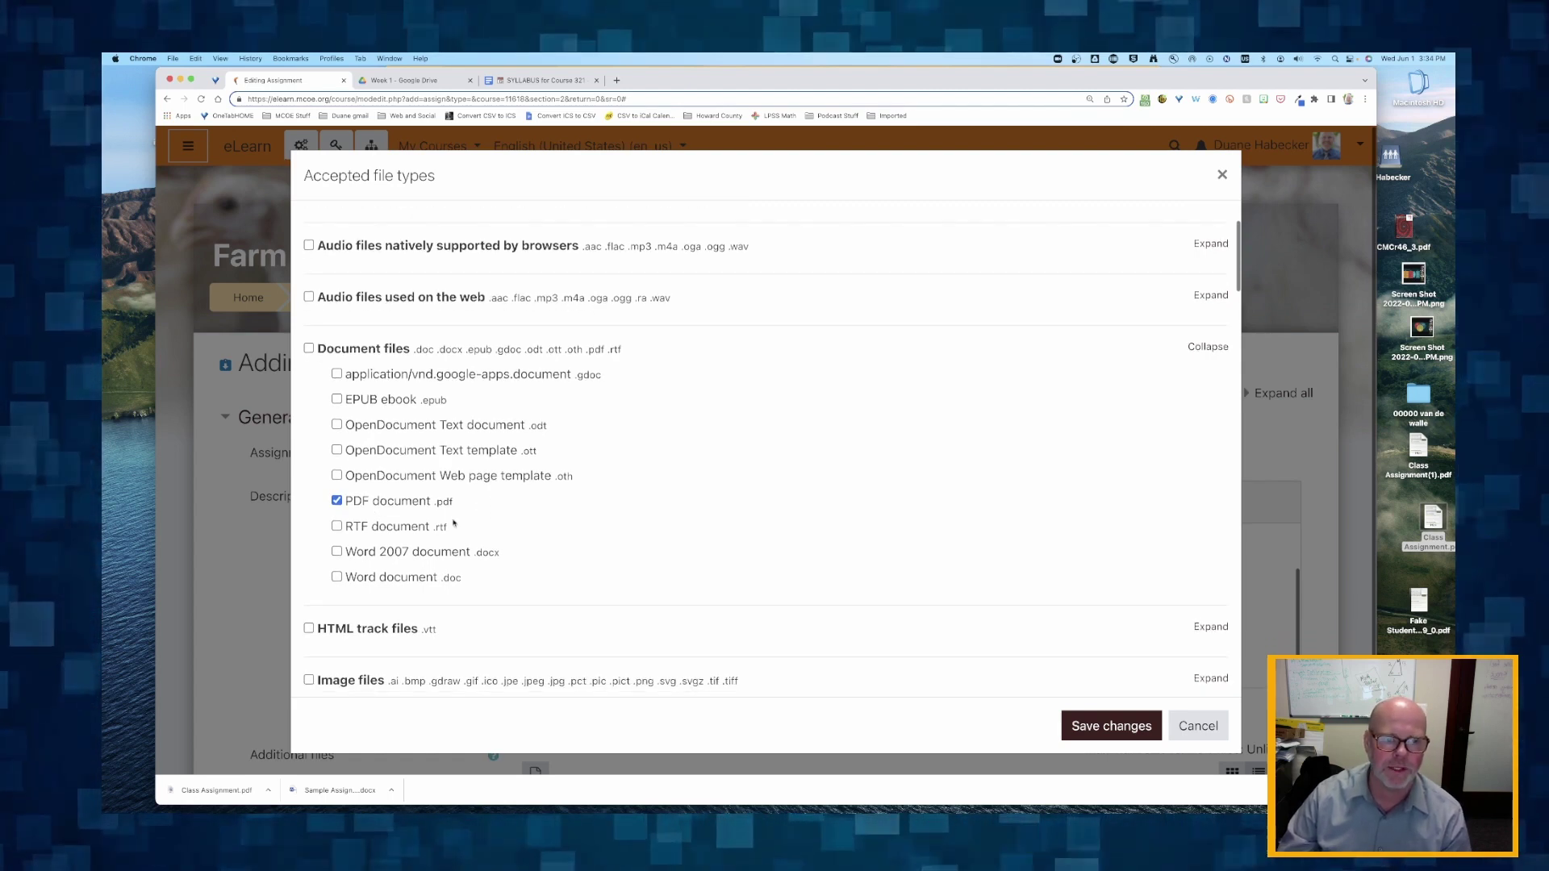
left_click(1107, 727)
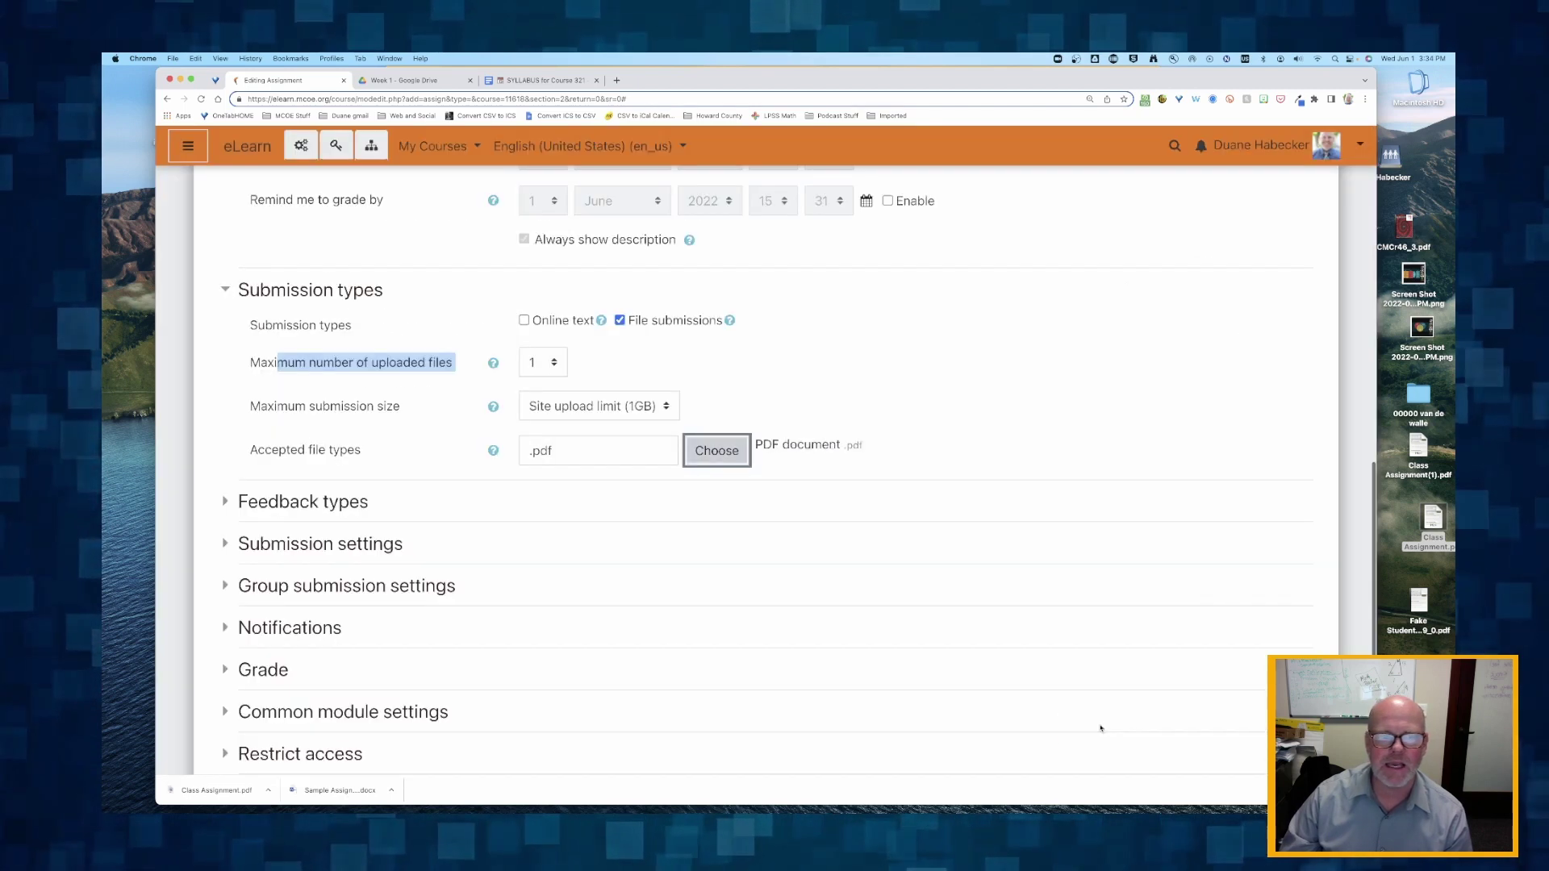
Step: Retype '.pdf' as the accepted file types entry
triple_click(523, 456)
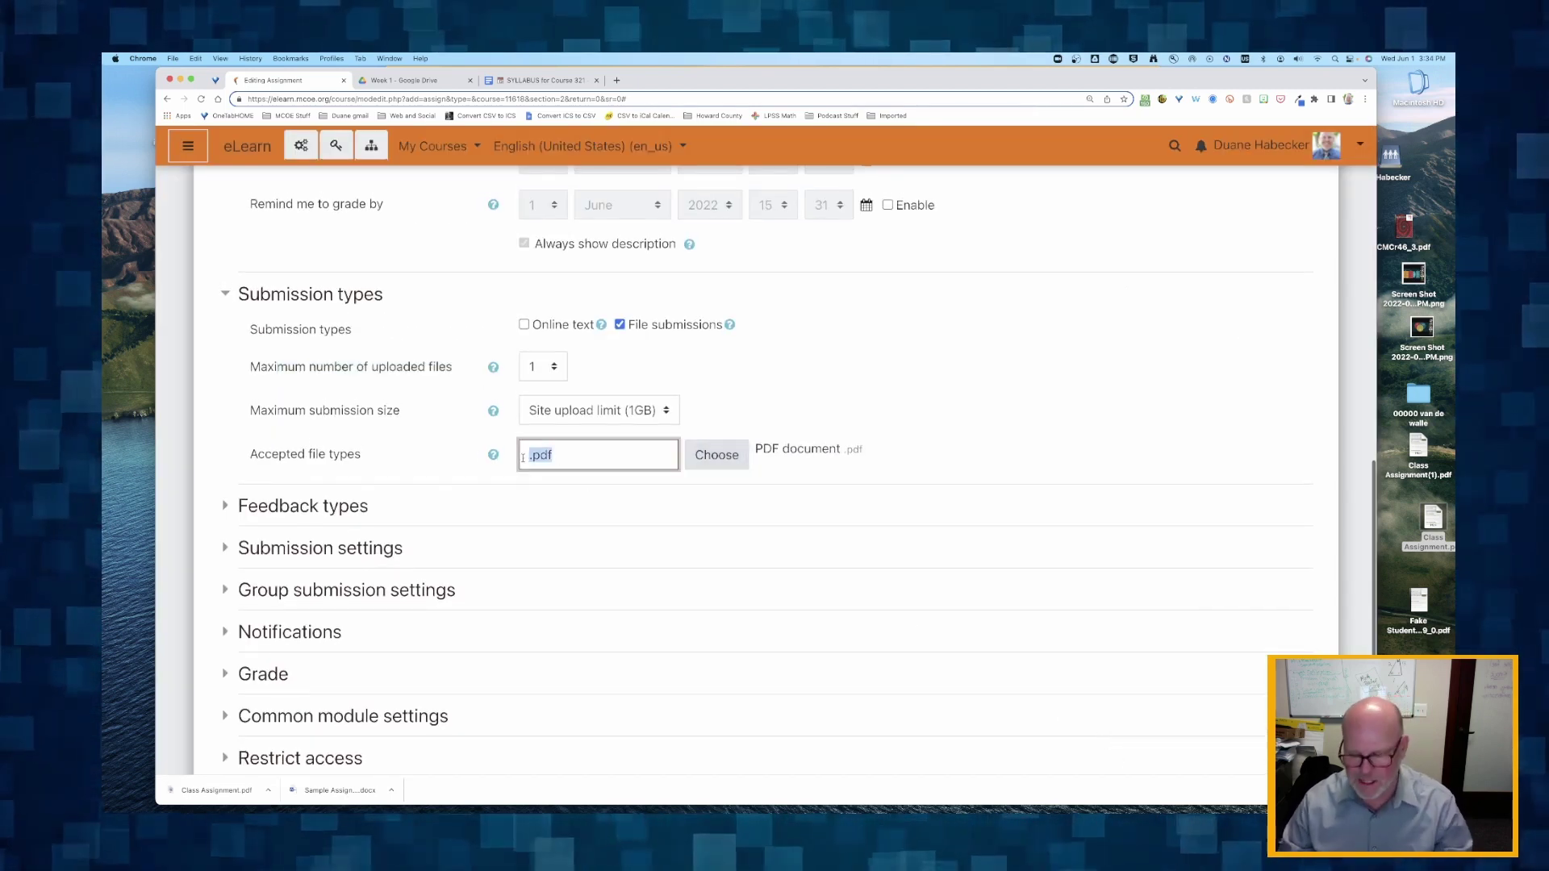
key("BackSpace")
type(".pd")
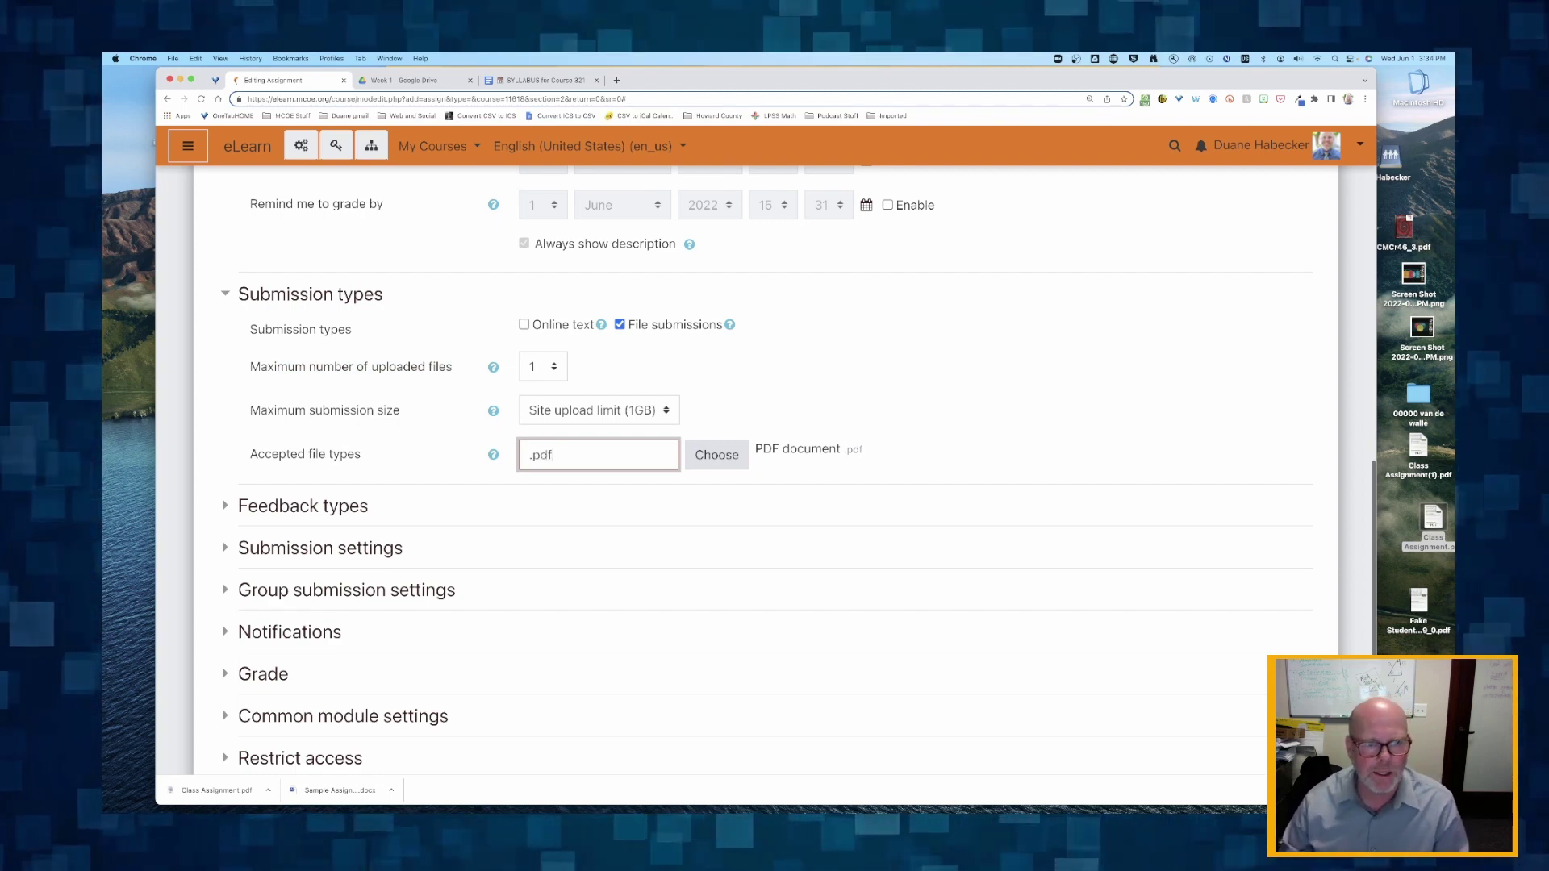
left_click(405, 463)
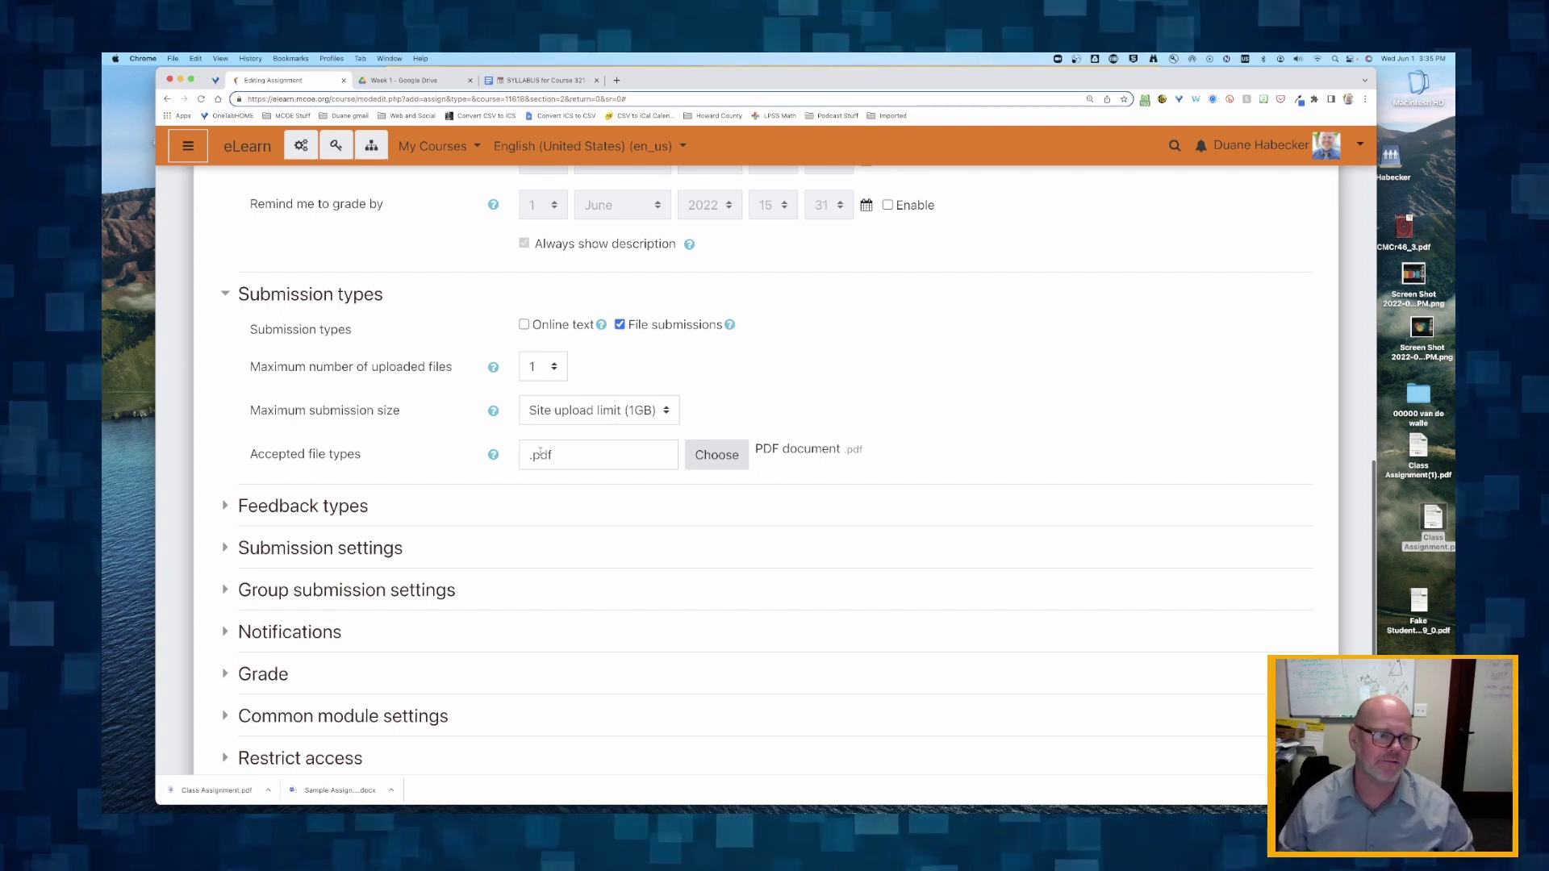
scroll(403, 388, "down", 3)
Step: Untick Feedback comments so PDF annotation is the only feedback type
left_click(277, 335)
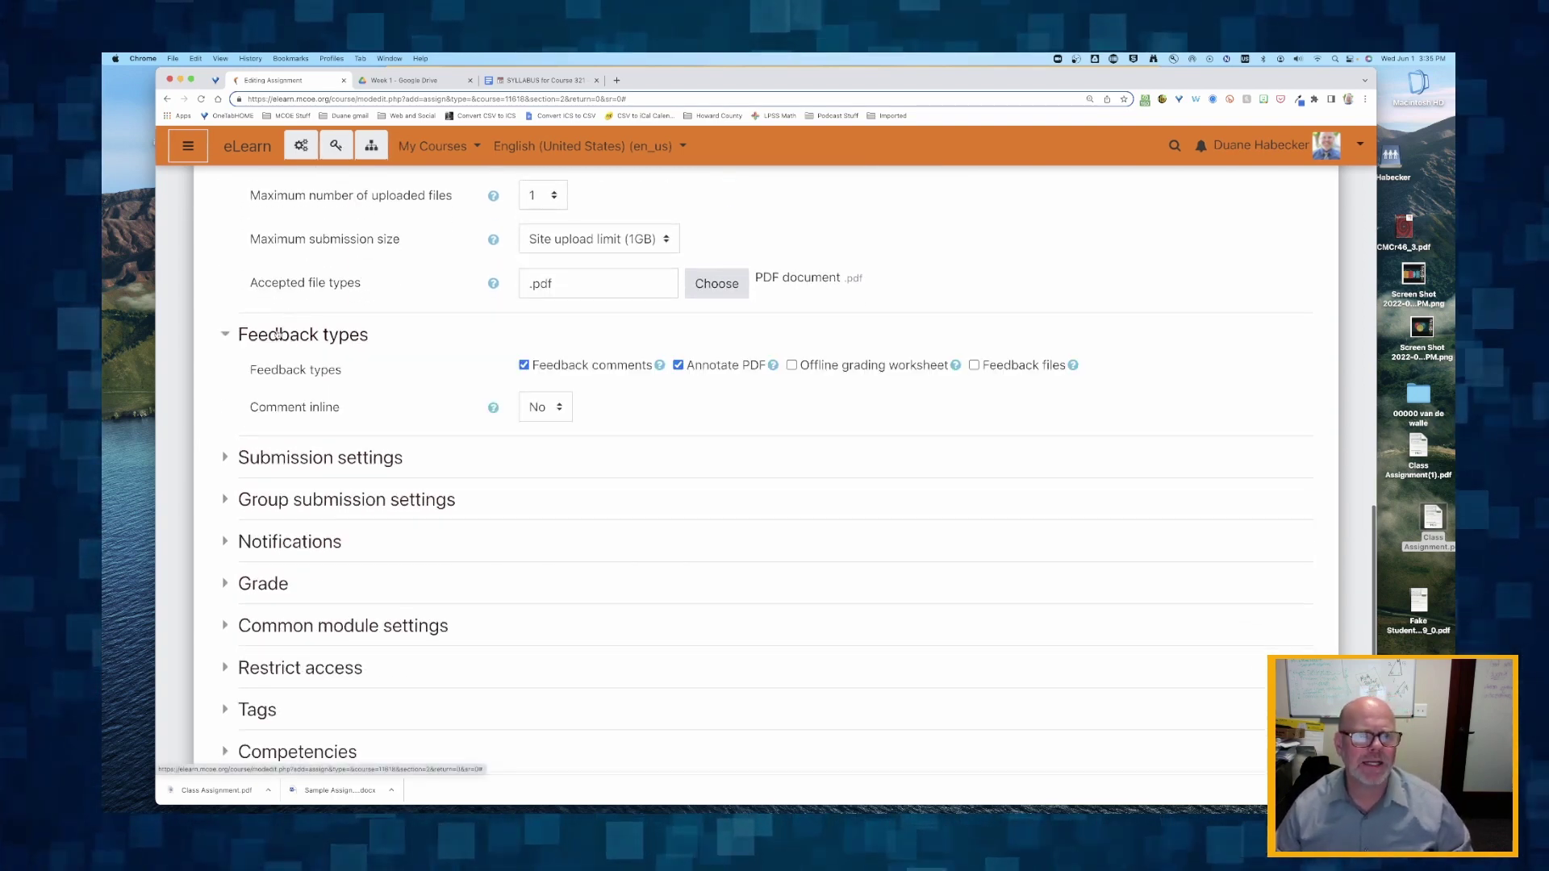
left_click(524, 366)
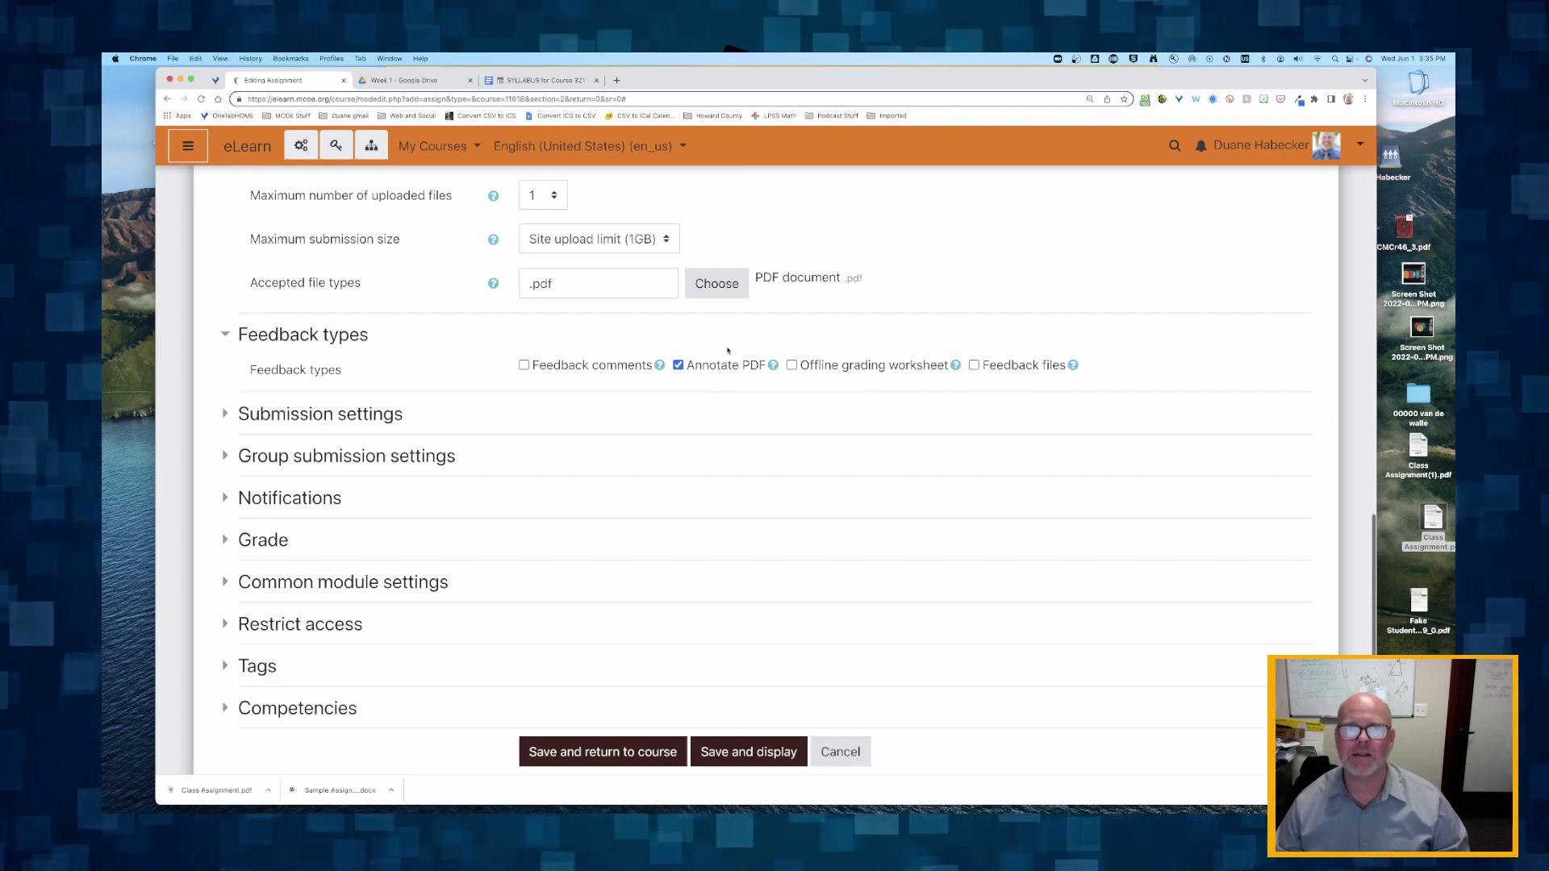
scroll(659, 382, "down", 1)
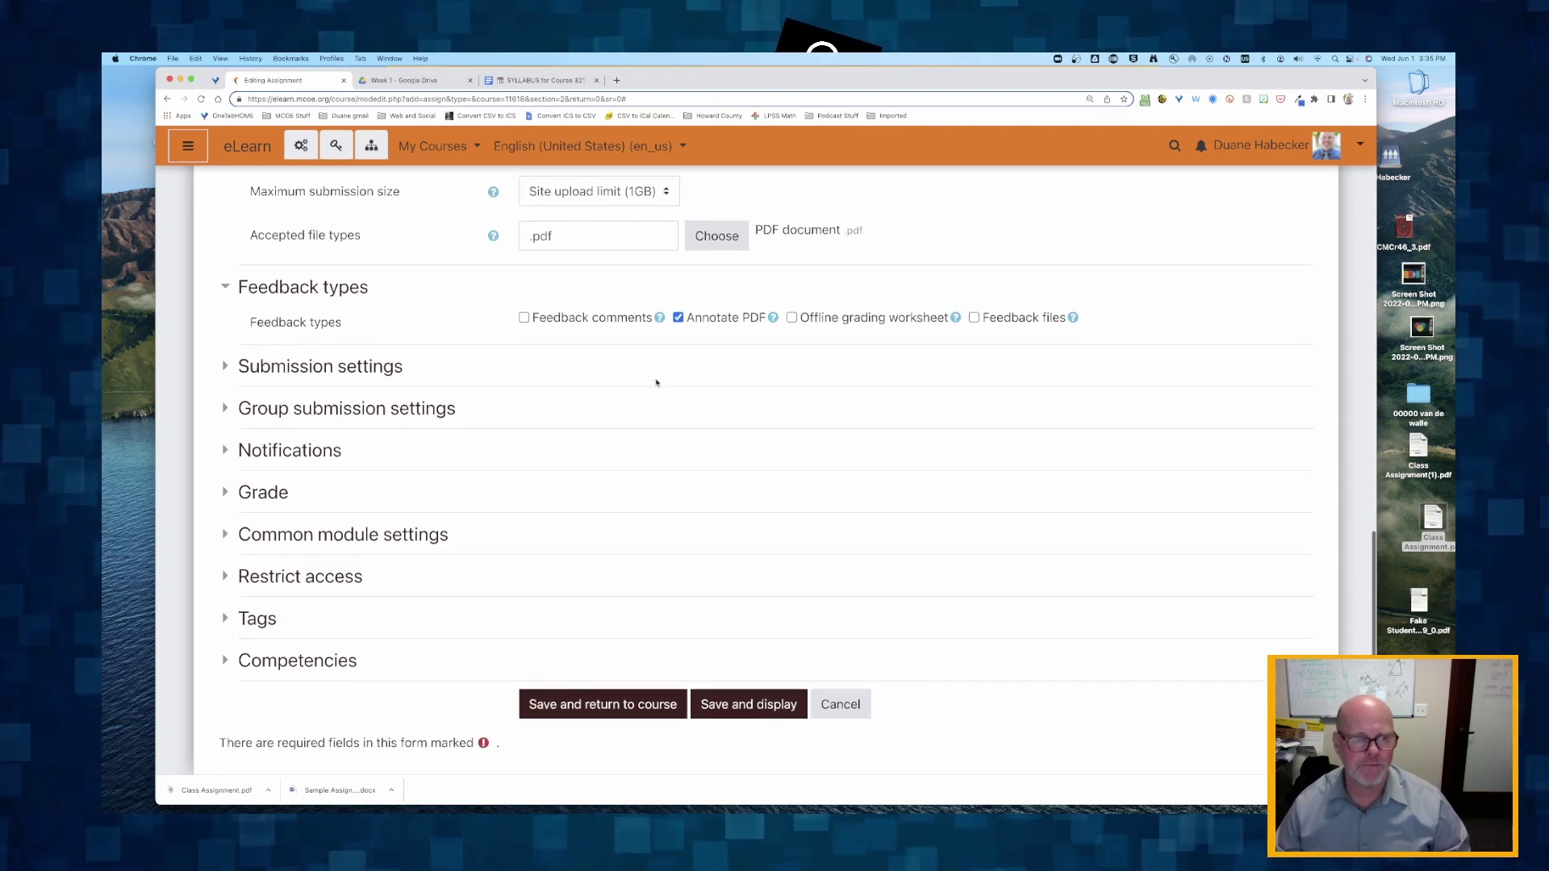
Step: Review the Submission, Group submission and Notifications settings, leaving their defaults
left_click(270, 365)
scroll(518, 334, "down", 1)
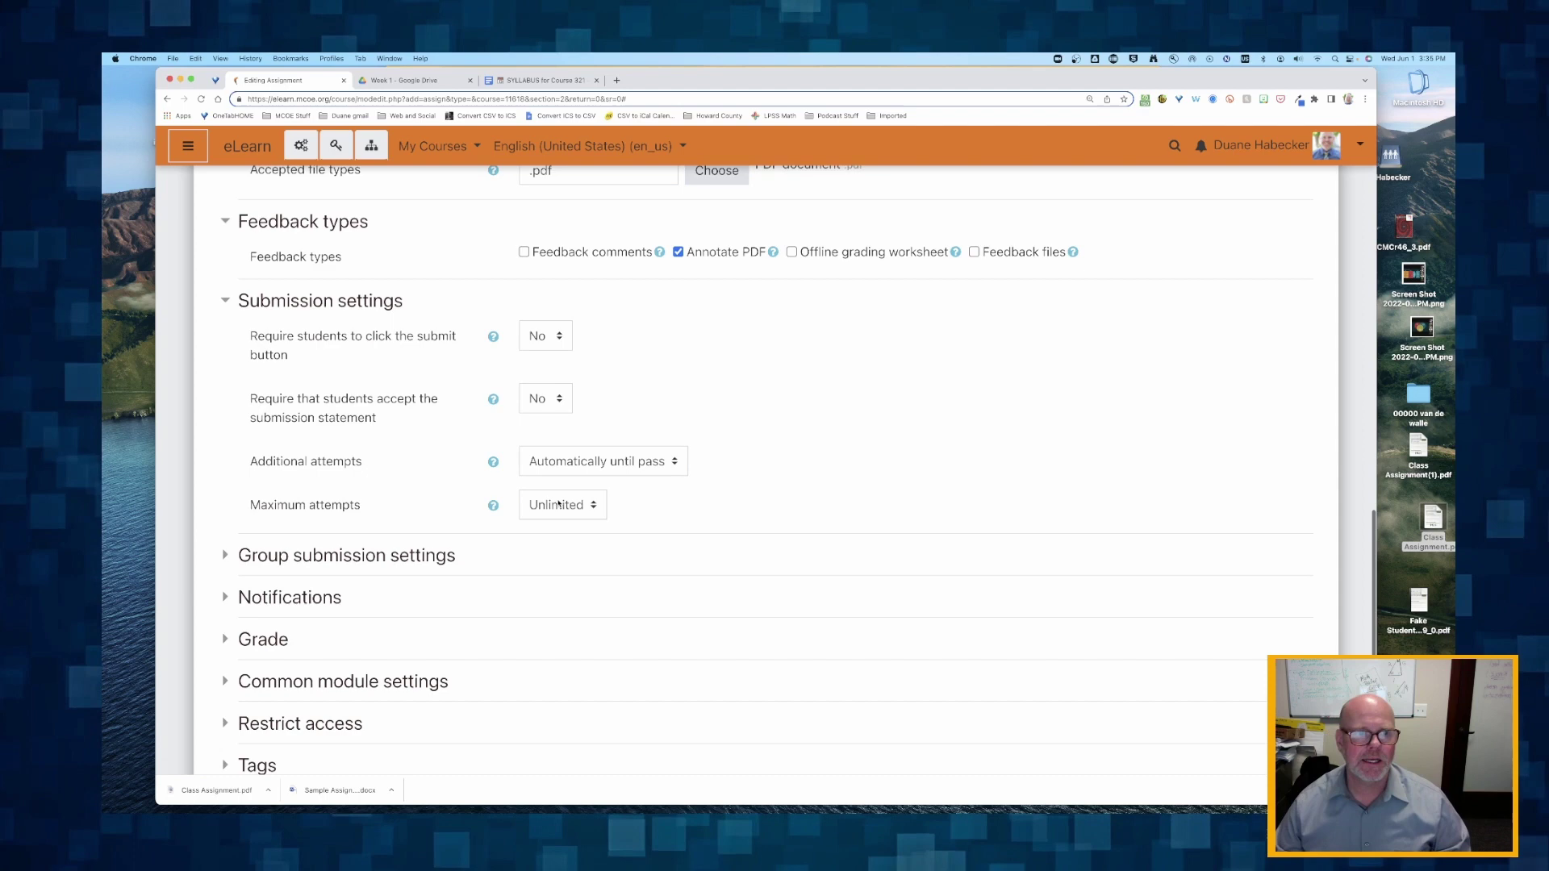
scroll(526, 430, "down", 3)
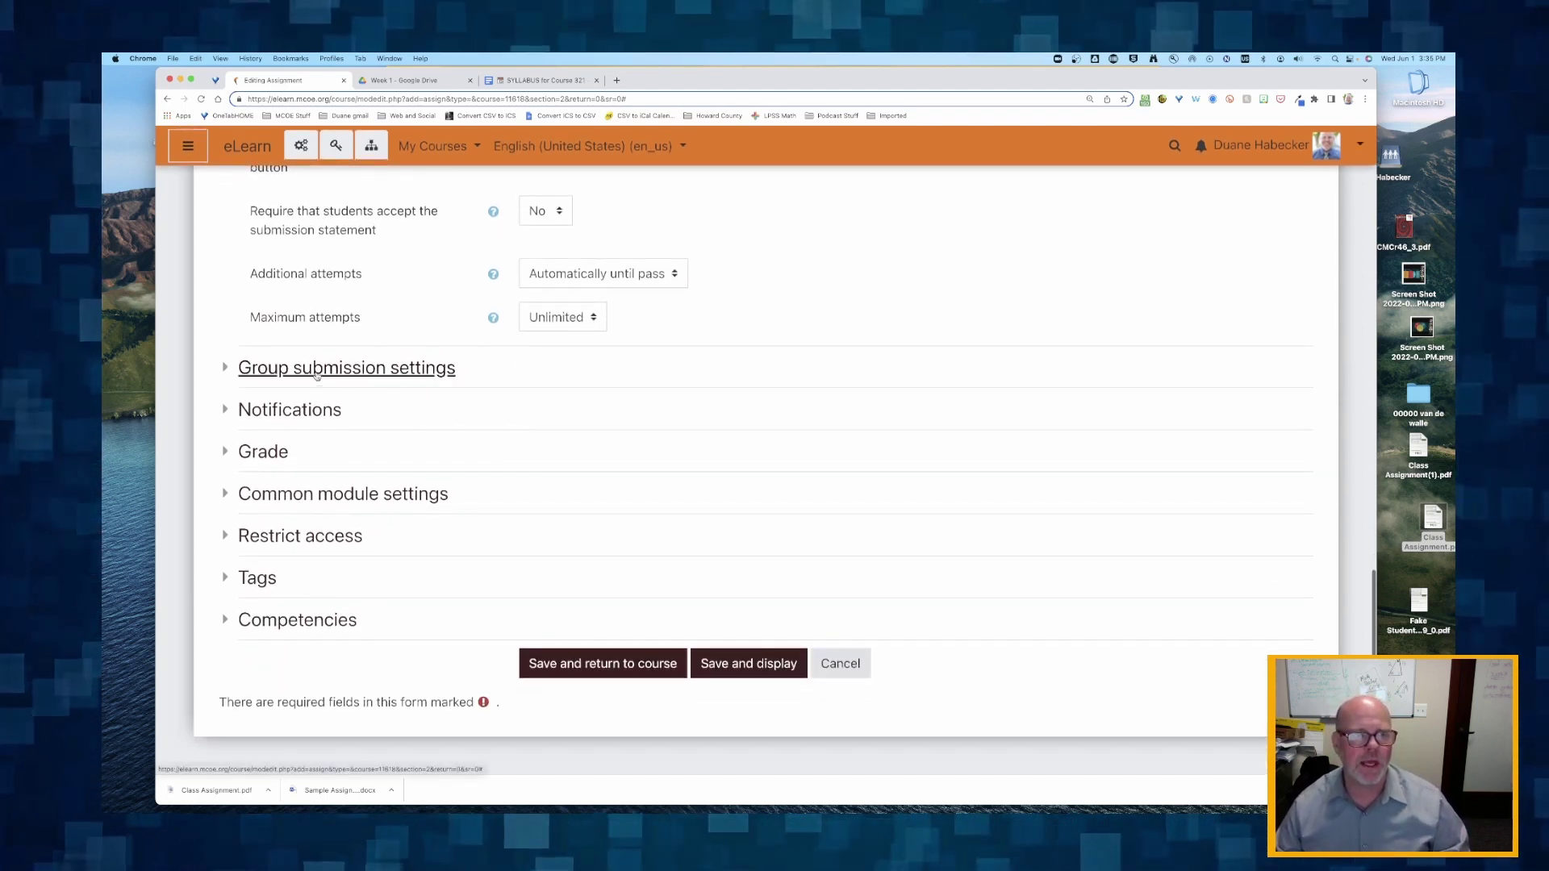
left_click(338, 369)
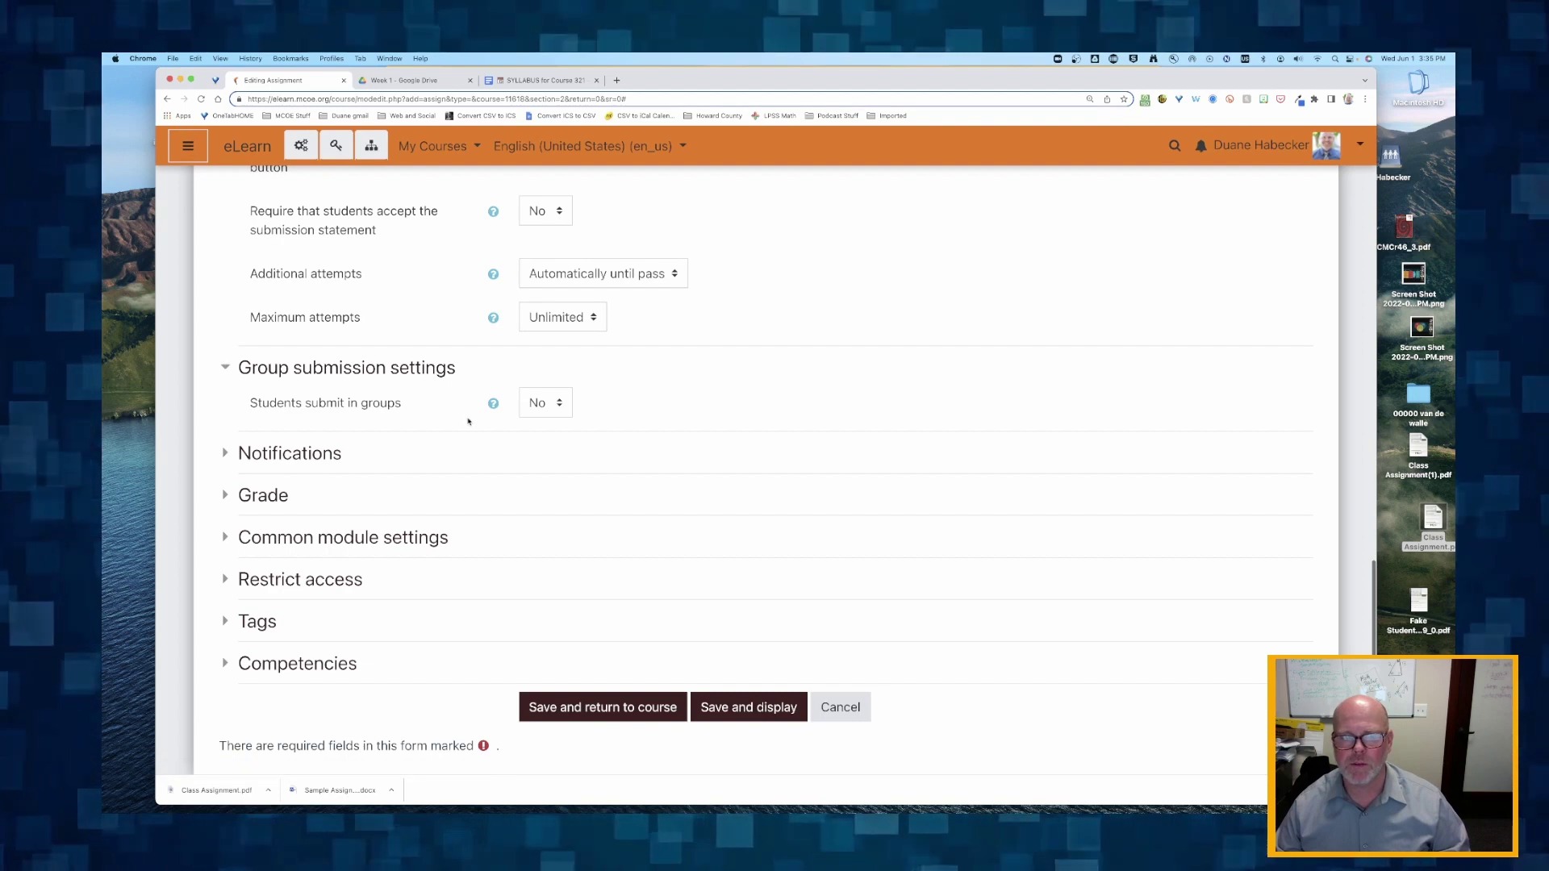
scroll(469, 421, "down", 1)
left_click(306, 413)
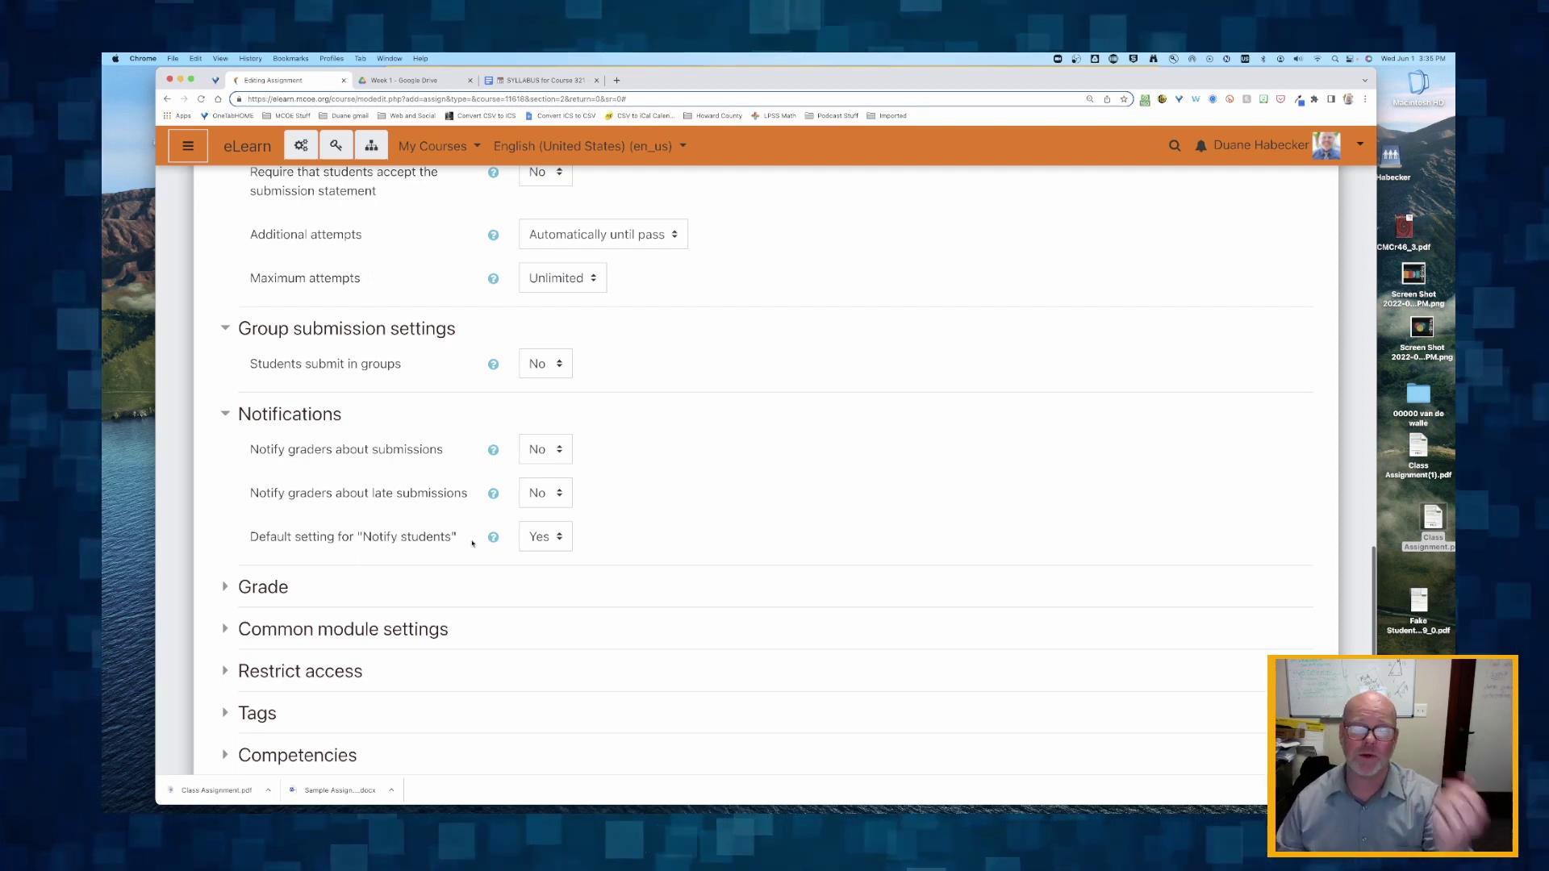
scroll(472, 542, "down", 3)
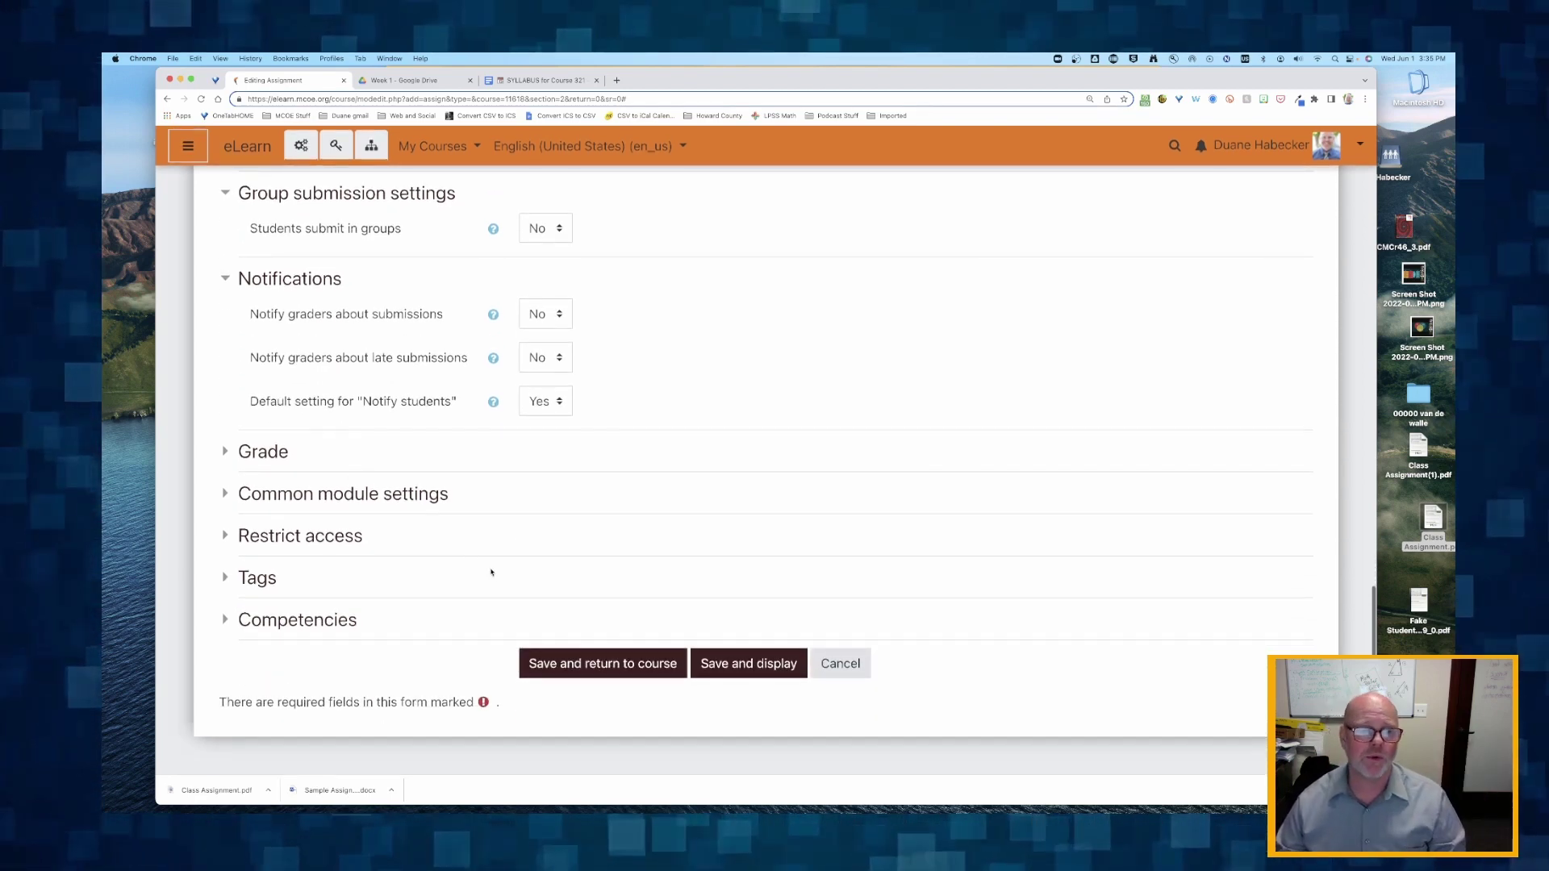
Step: Change the assignment's maximum grade from 5 to 10
left_click(264, 452)
double_click(553, 583)
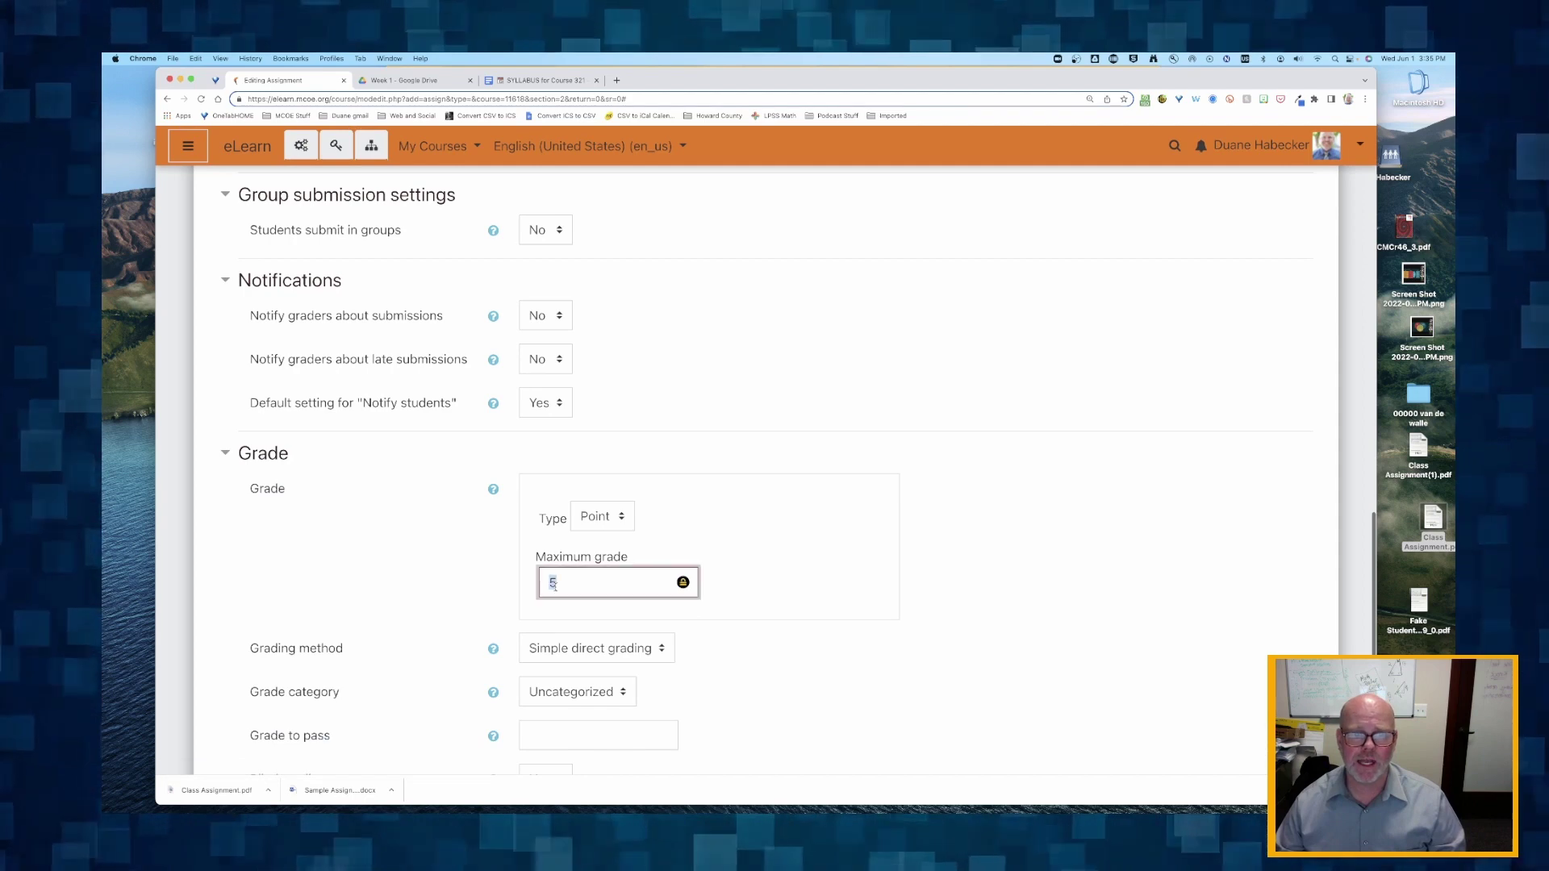
type("10")
left_click(430, 588)
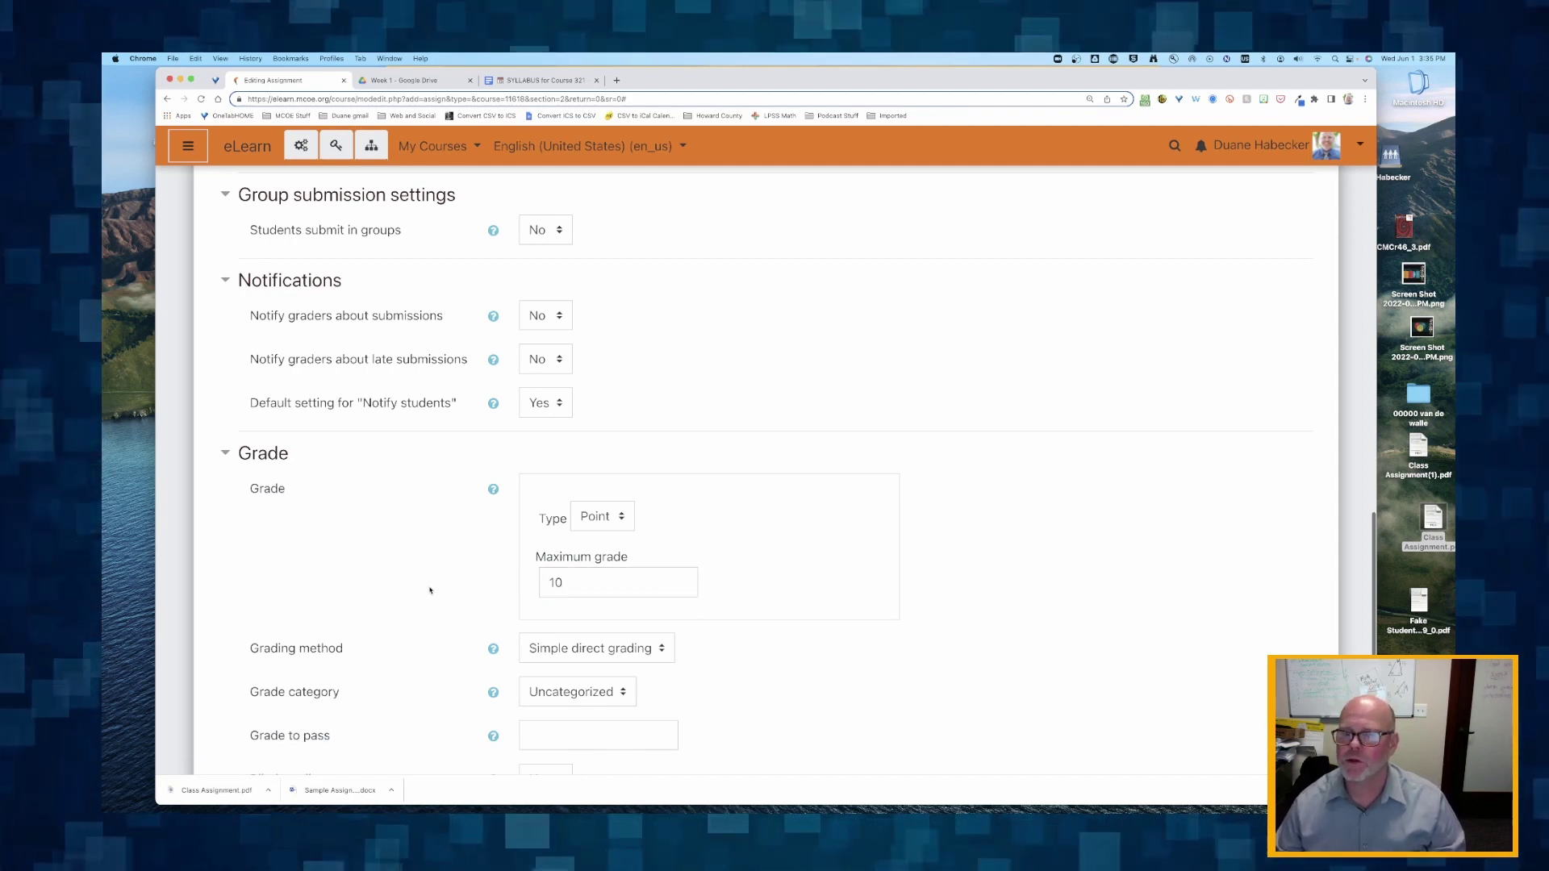
scroll(430, 587, "down", 5)
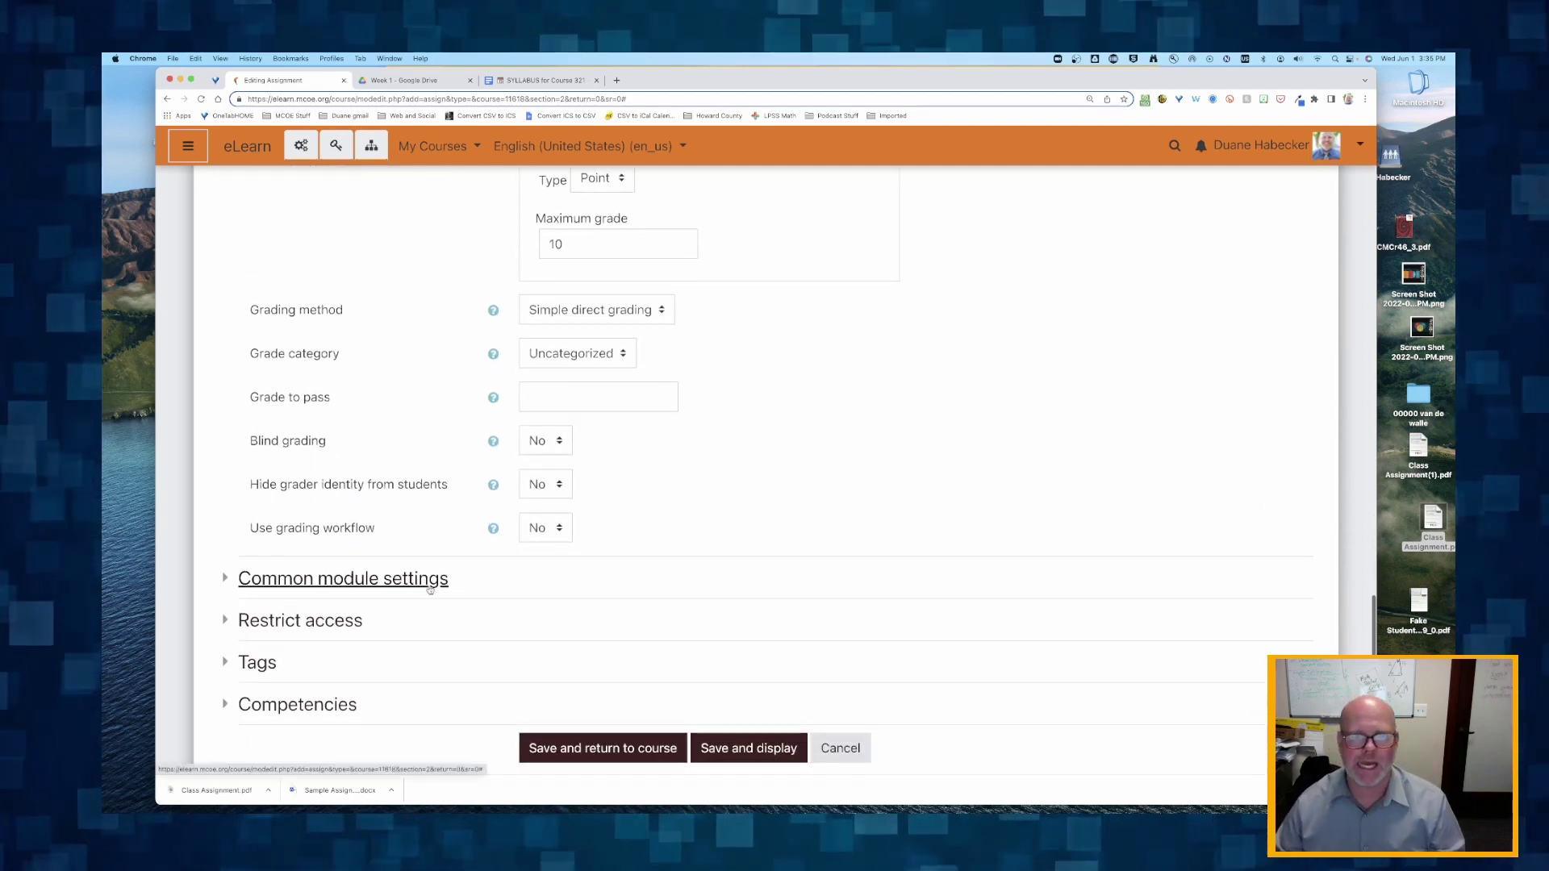
Step: Keep Simple direct grading as the method and save, returning to the course
left_click(553, 309)
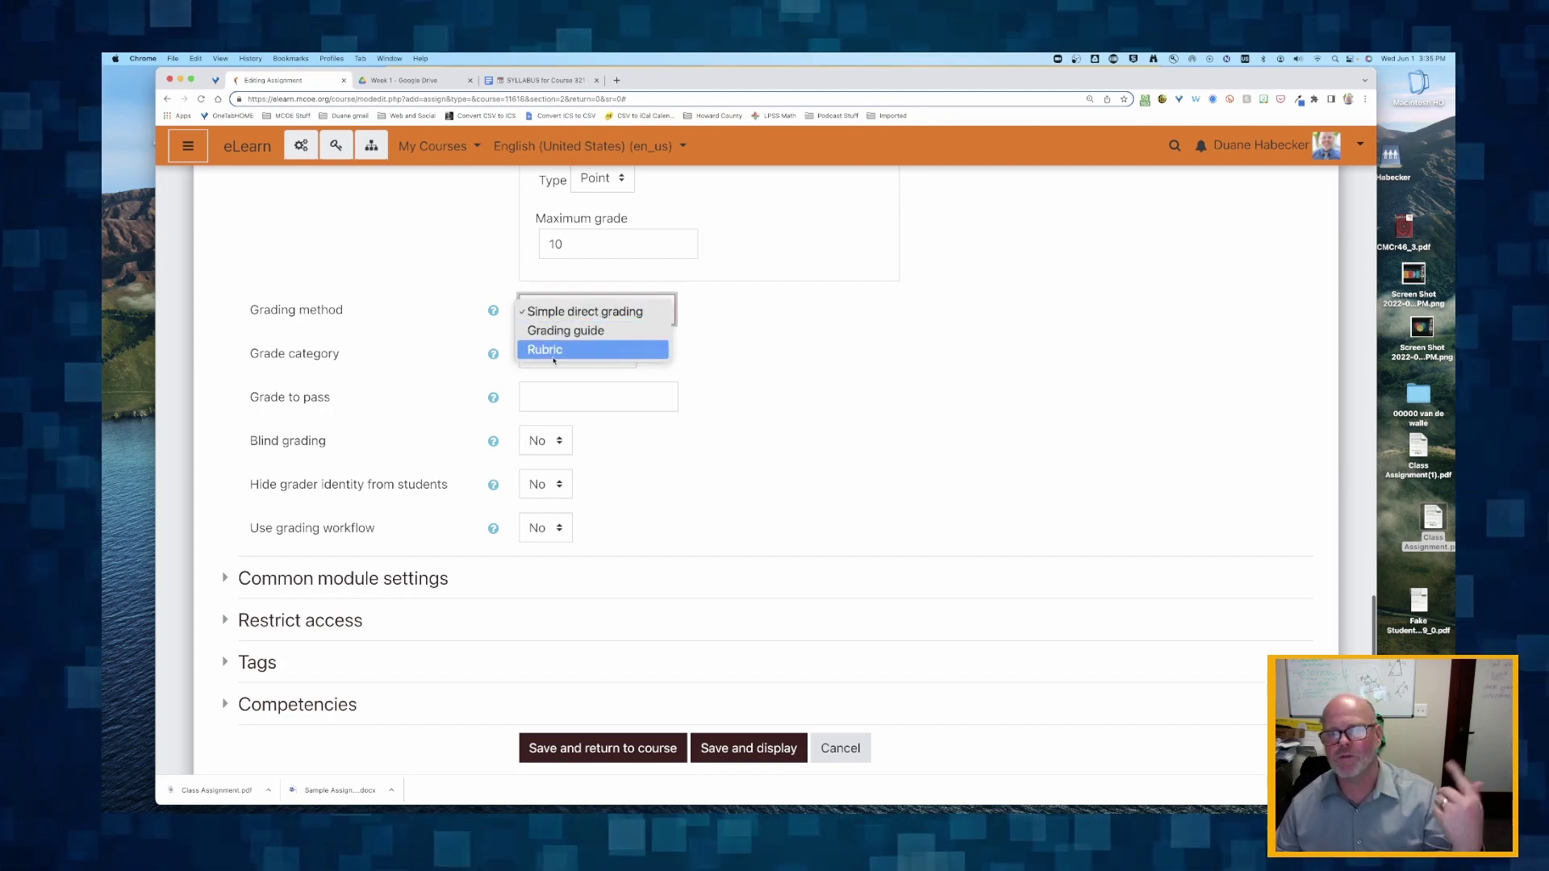
left_click(894, 366)
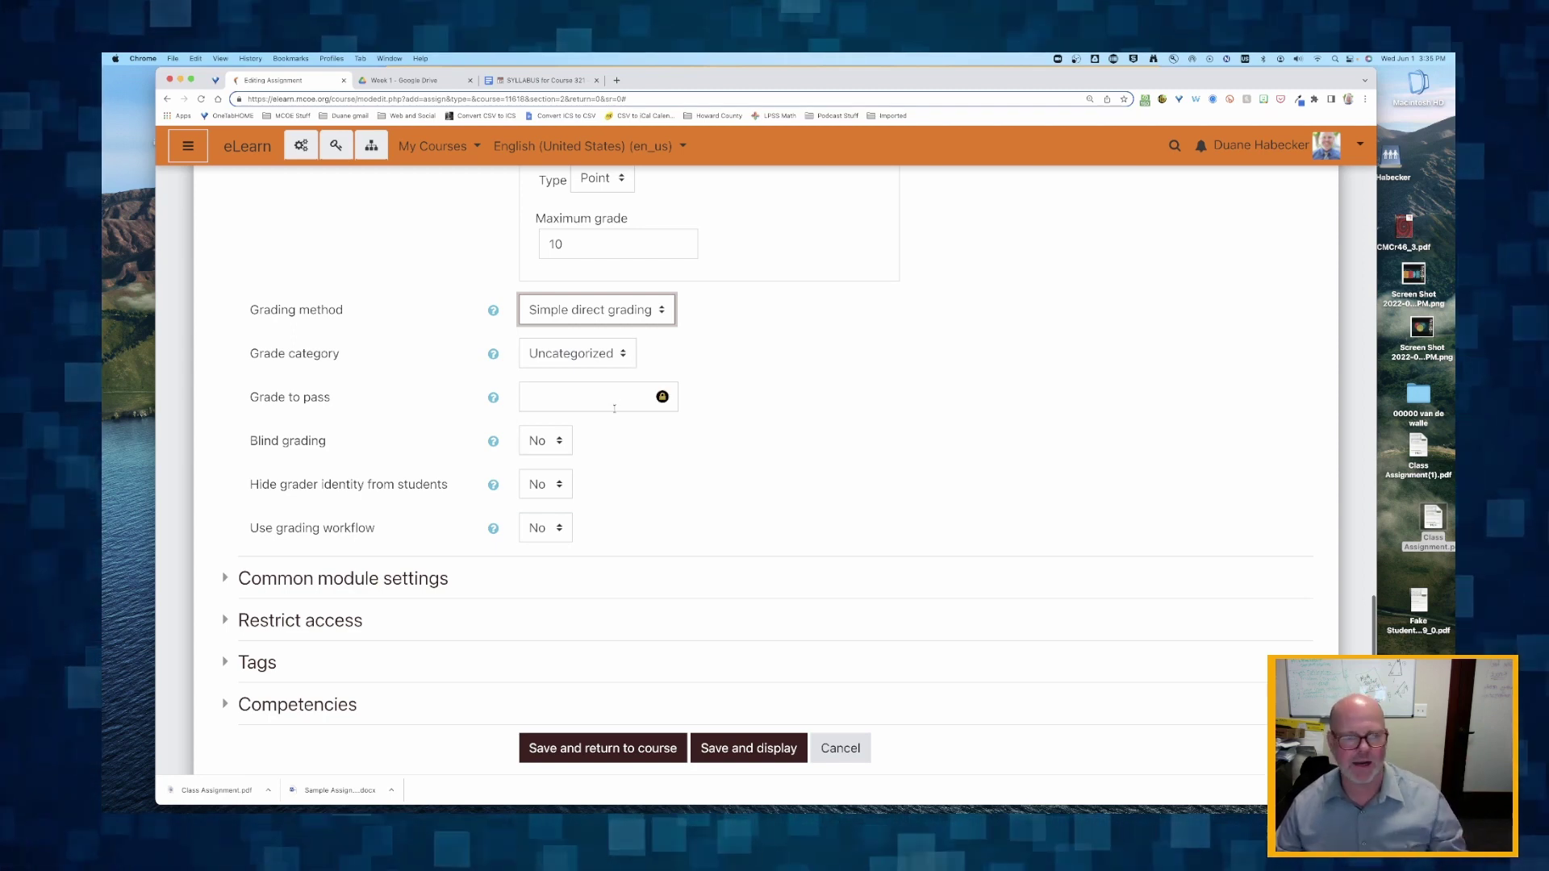
scroll(645, 399, "down", 1)
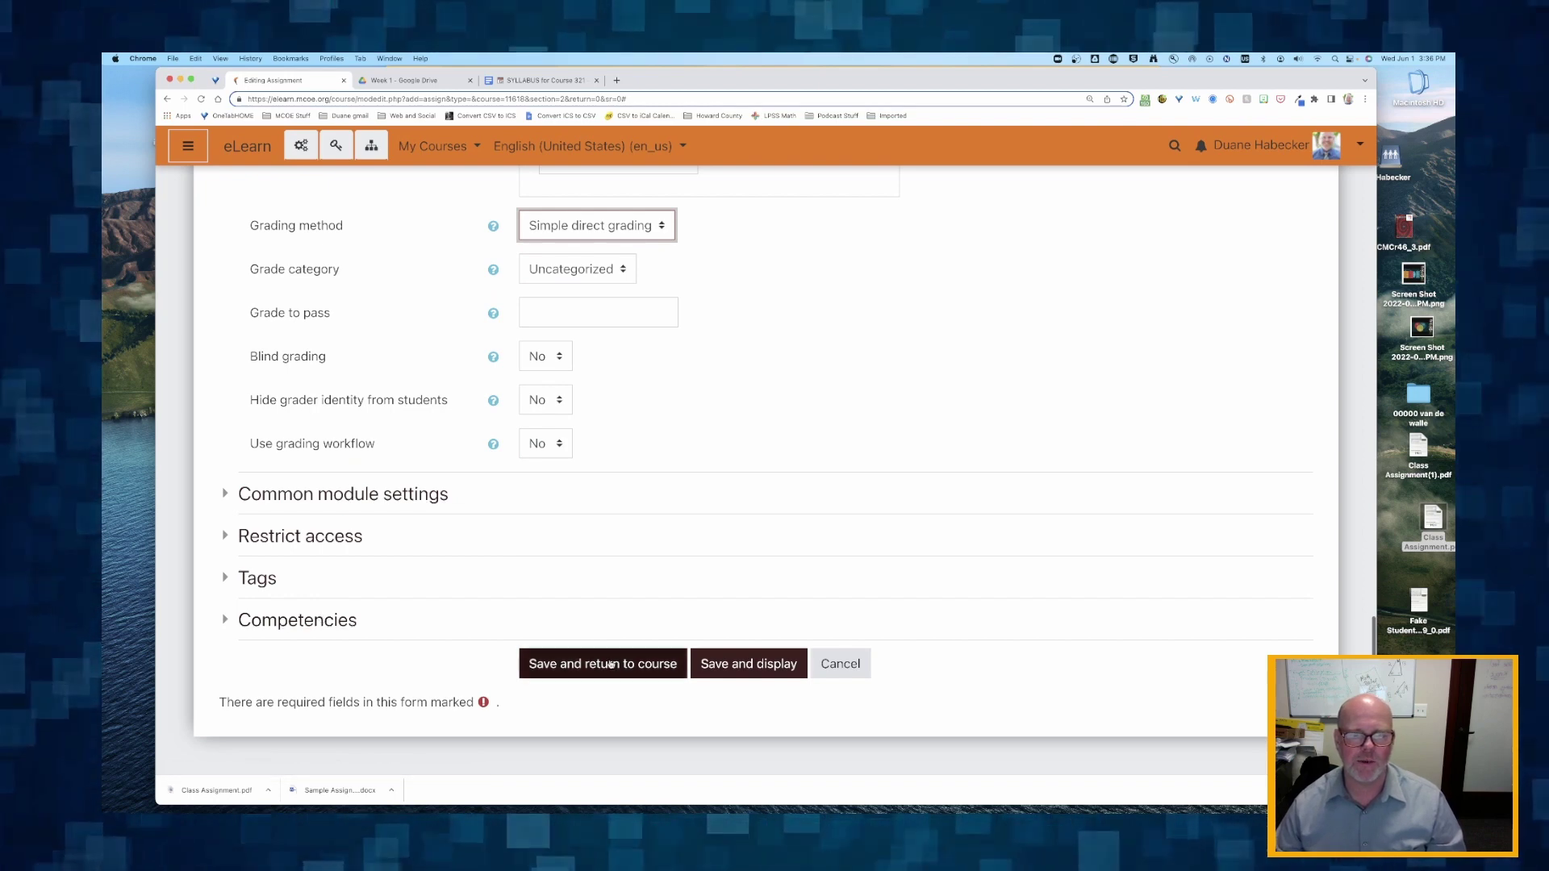
left_click(610, 664)
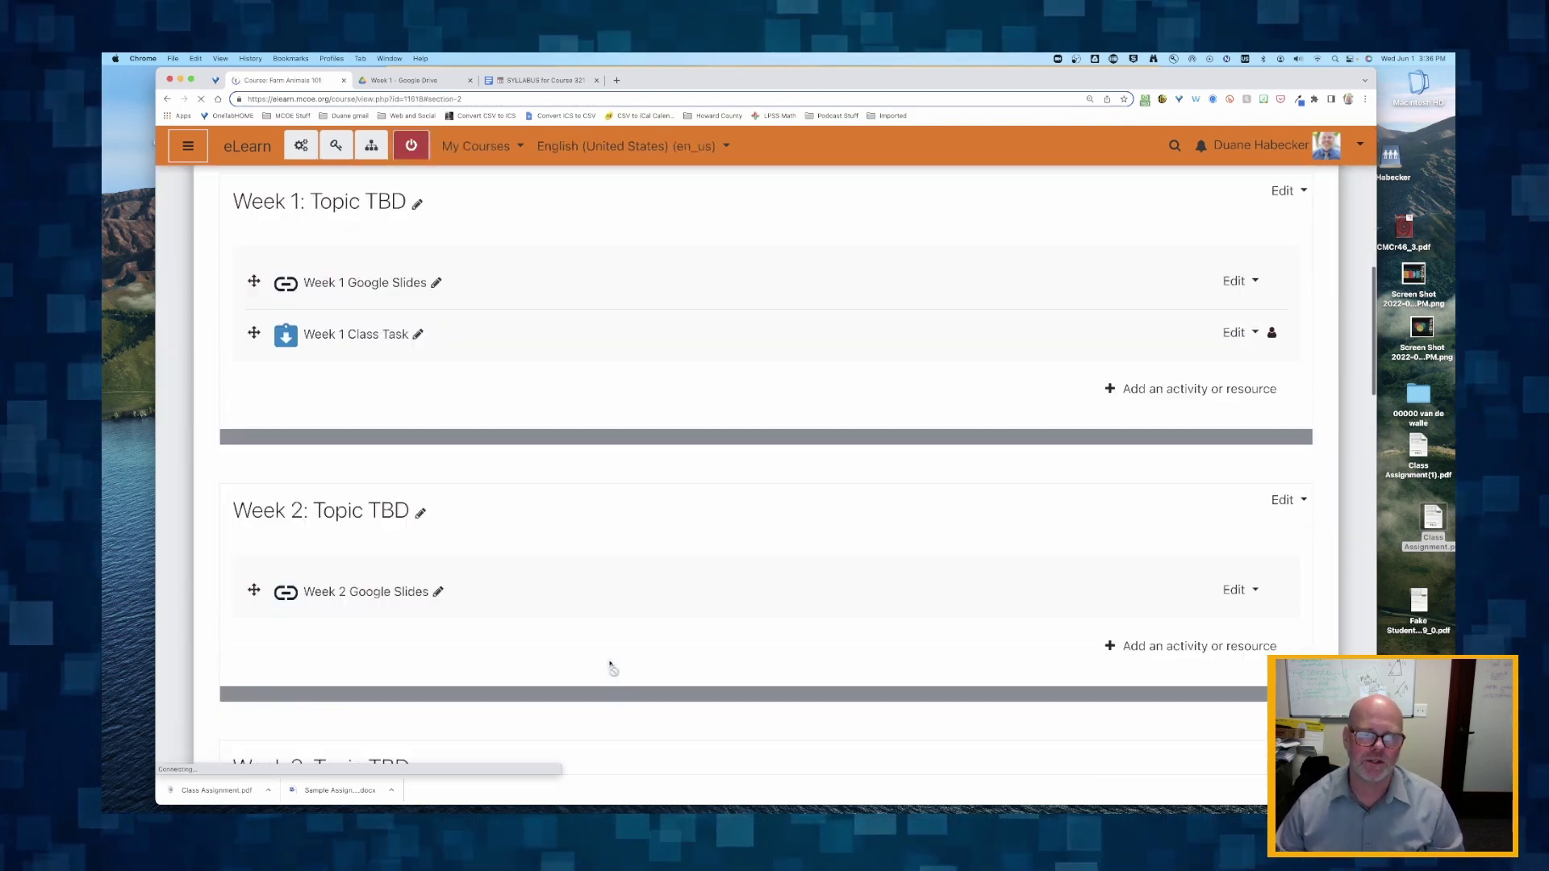
left_click(342, 338)
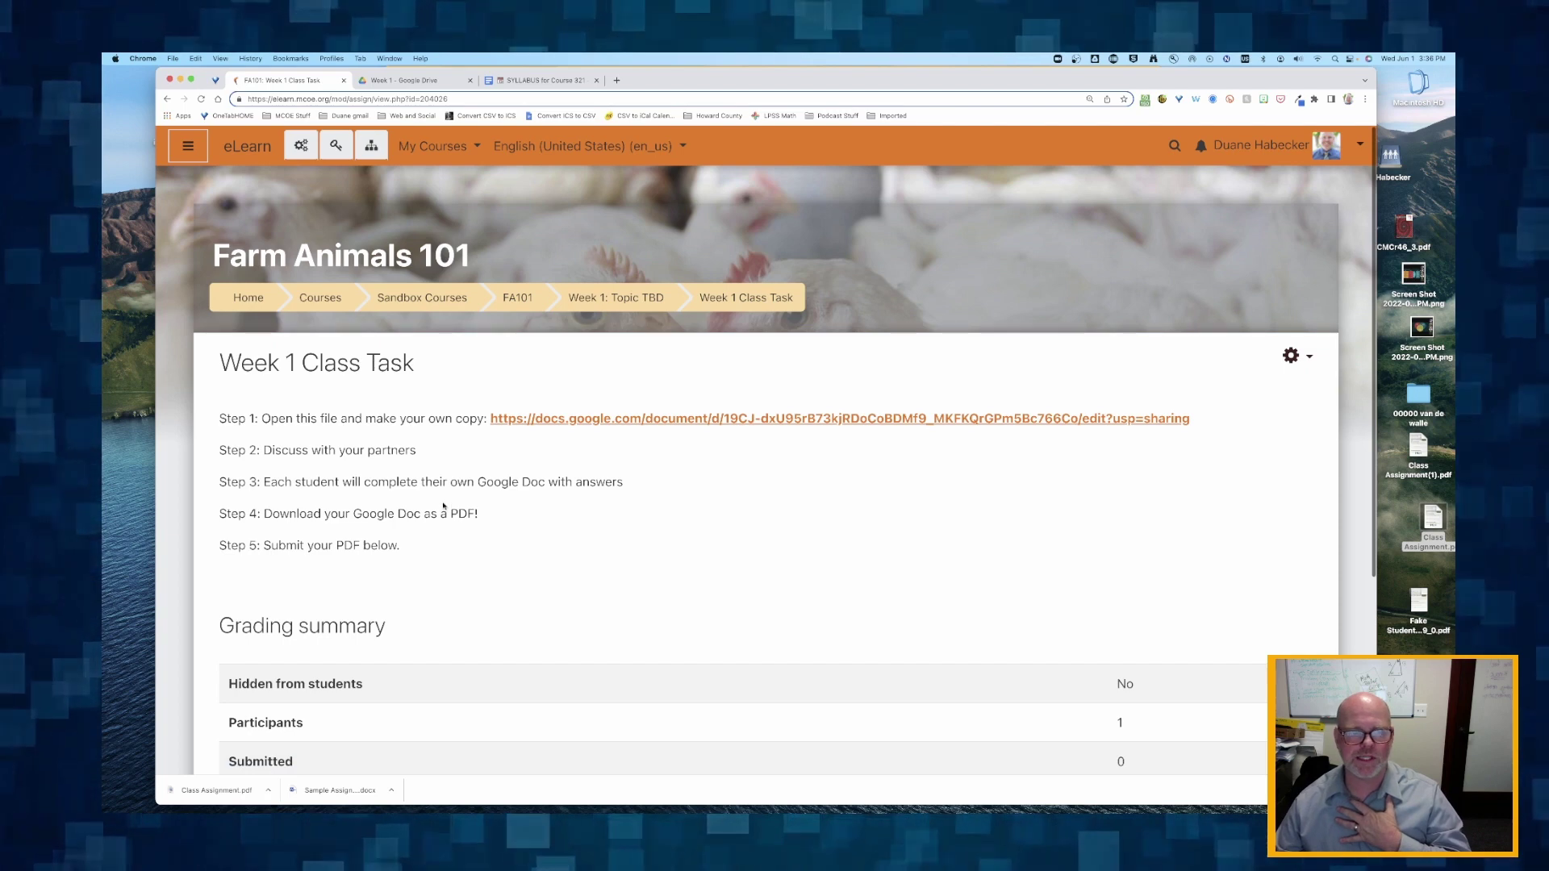
scroll(447, 510, "down", 5)
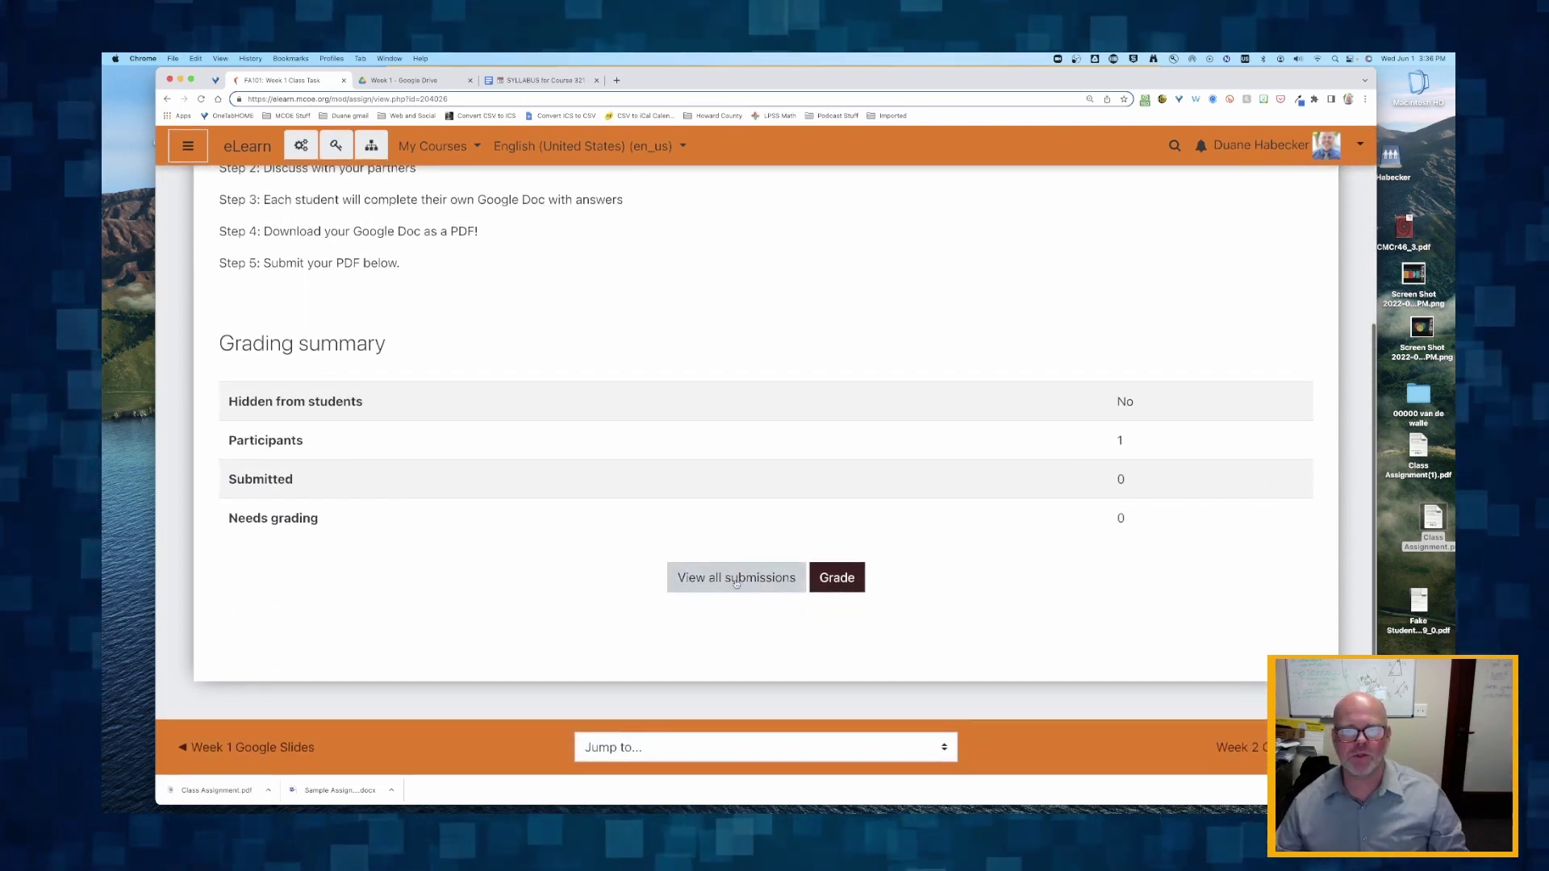
scroll(640, 539, "up", 5)
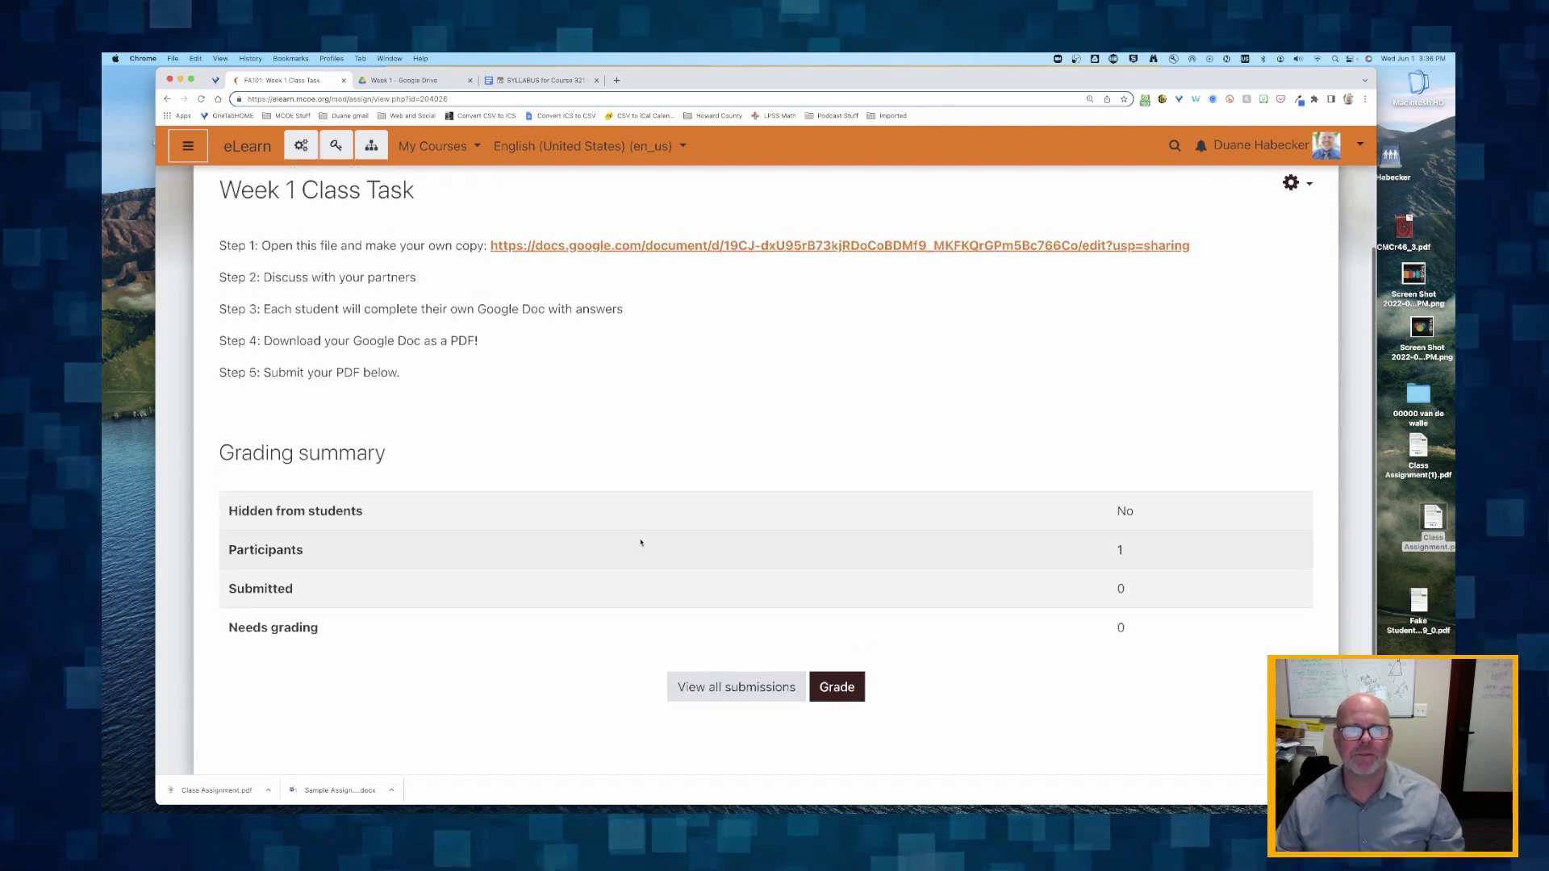
scroll(640, 543, "up", 2)
left_click(518, 297)
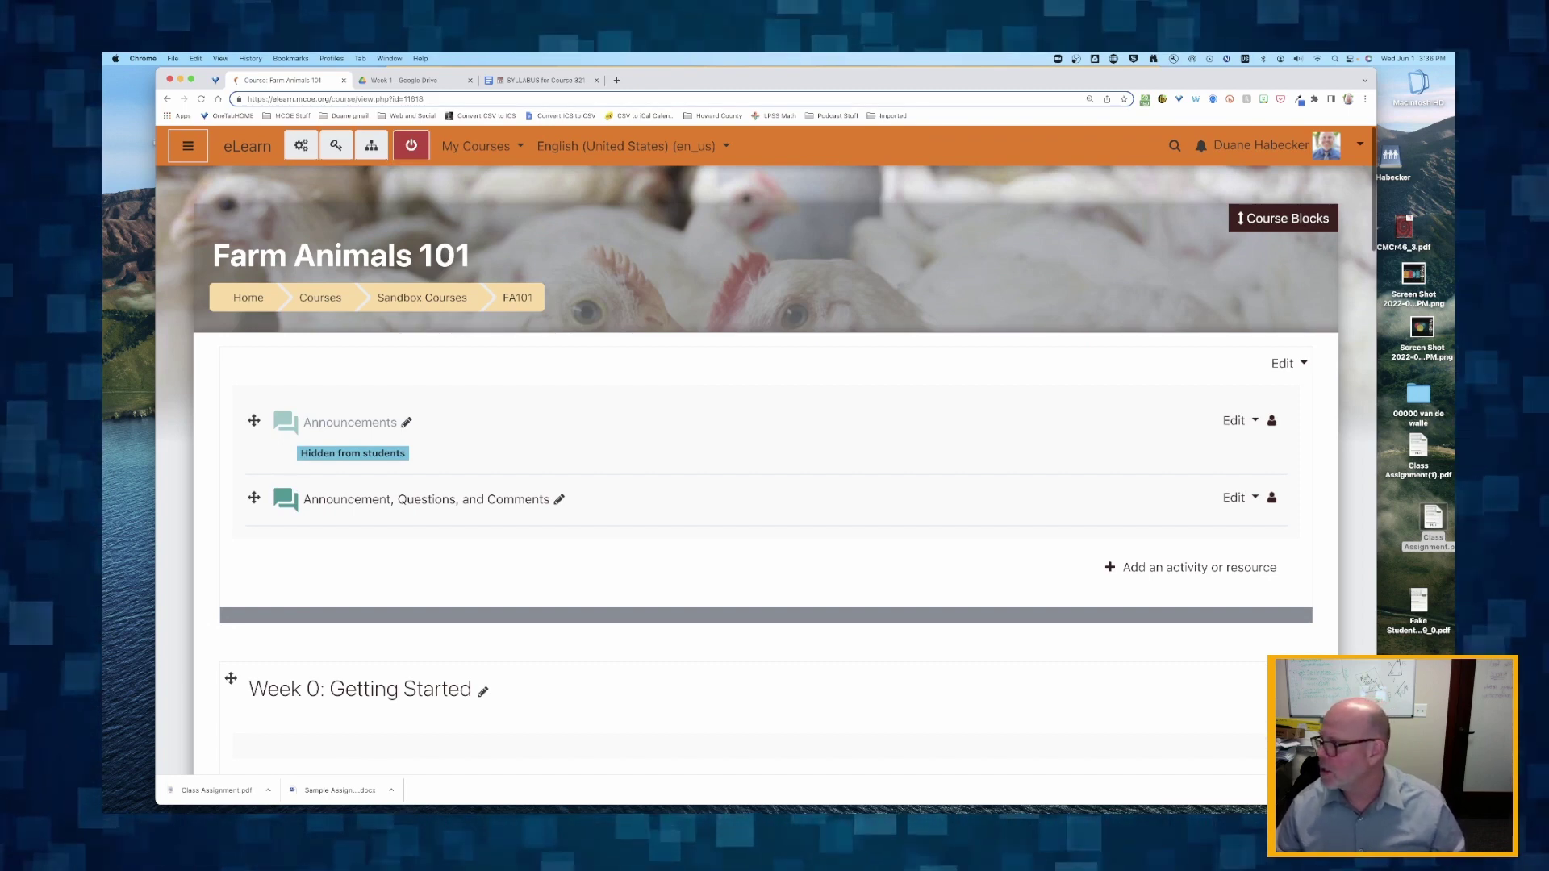
Step: In the student's browser, open the Farm Animals 101 (FA101) course and enlarge the window
key("super+Tab")
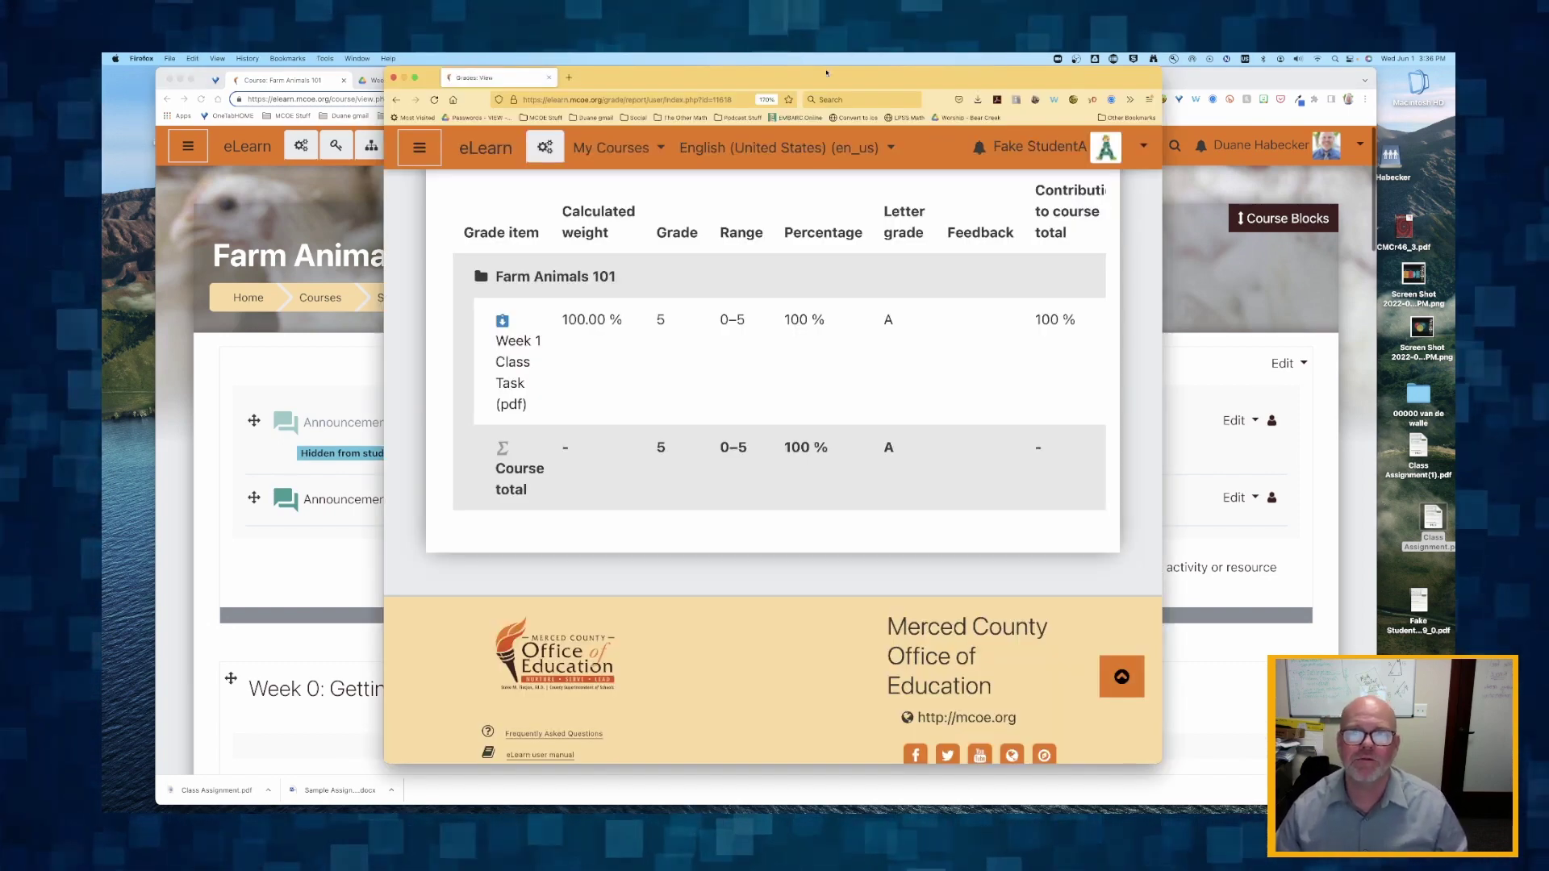
left_click_drag(826, 72, 814, 89)
scroll(722, 327, "up", 5)
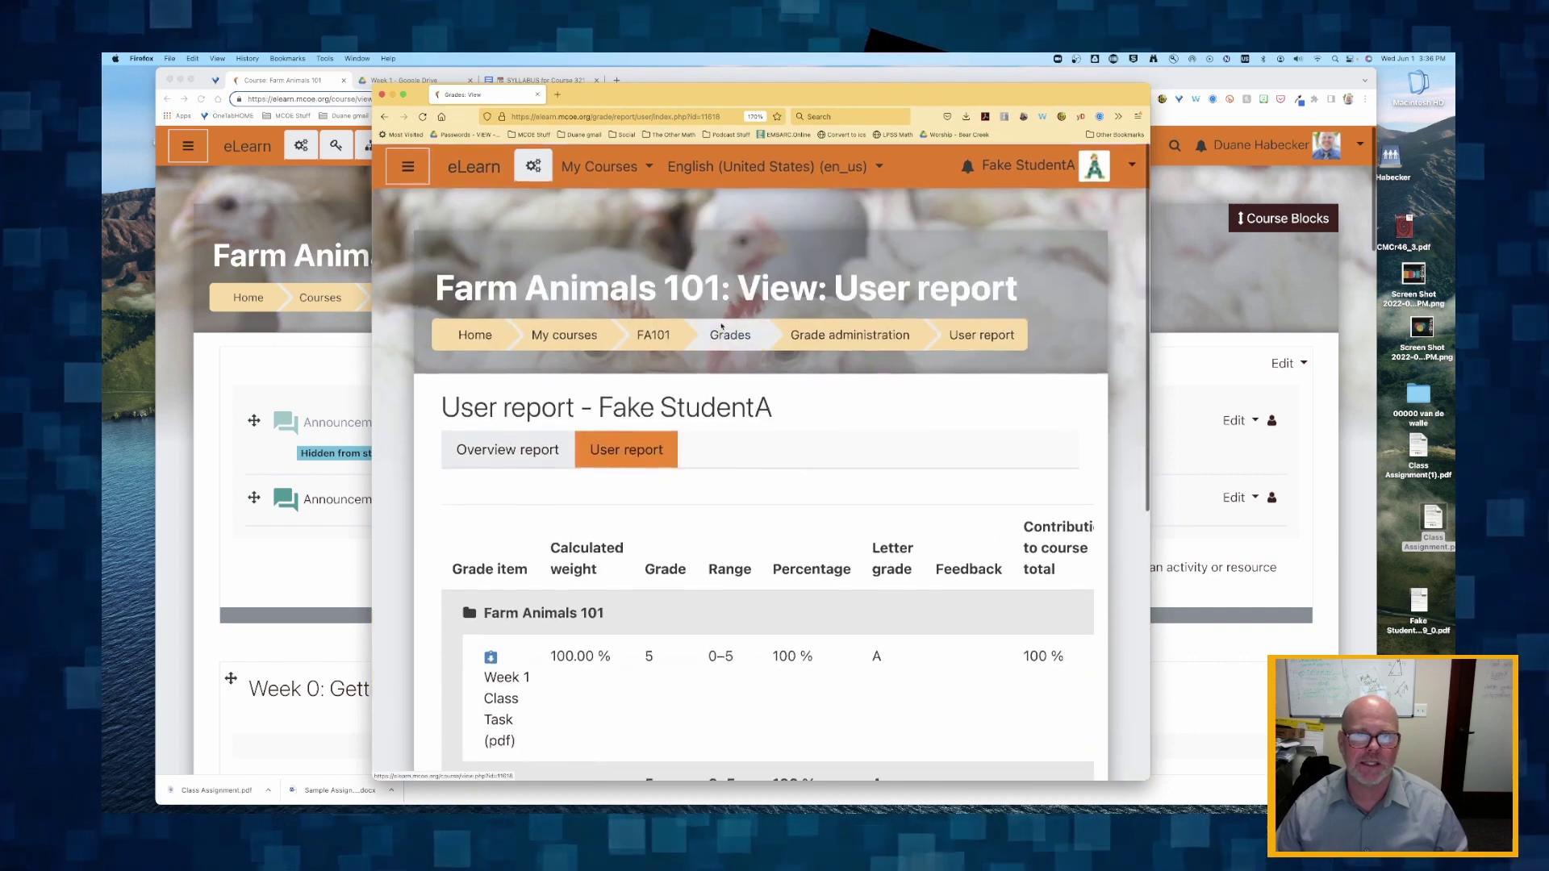
left_click(654, 333)
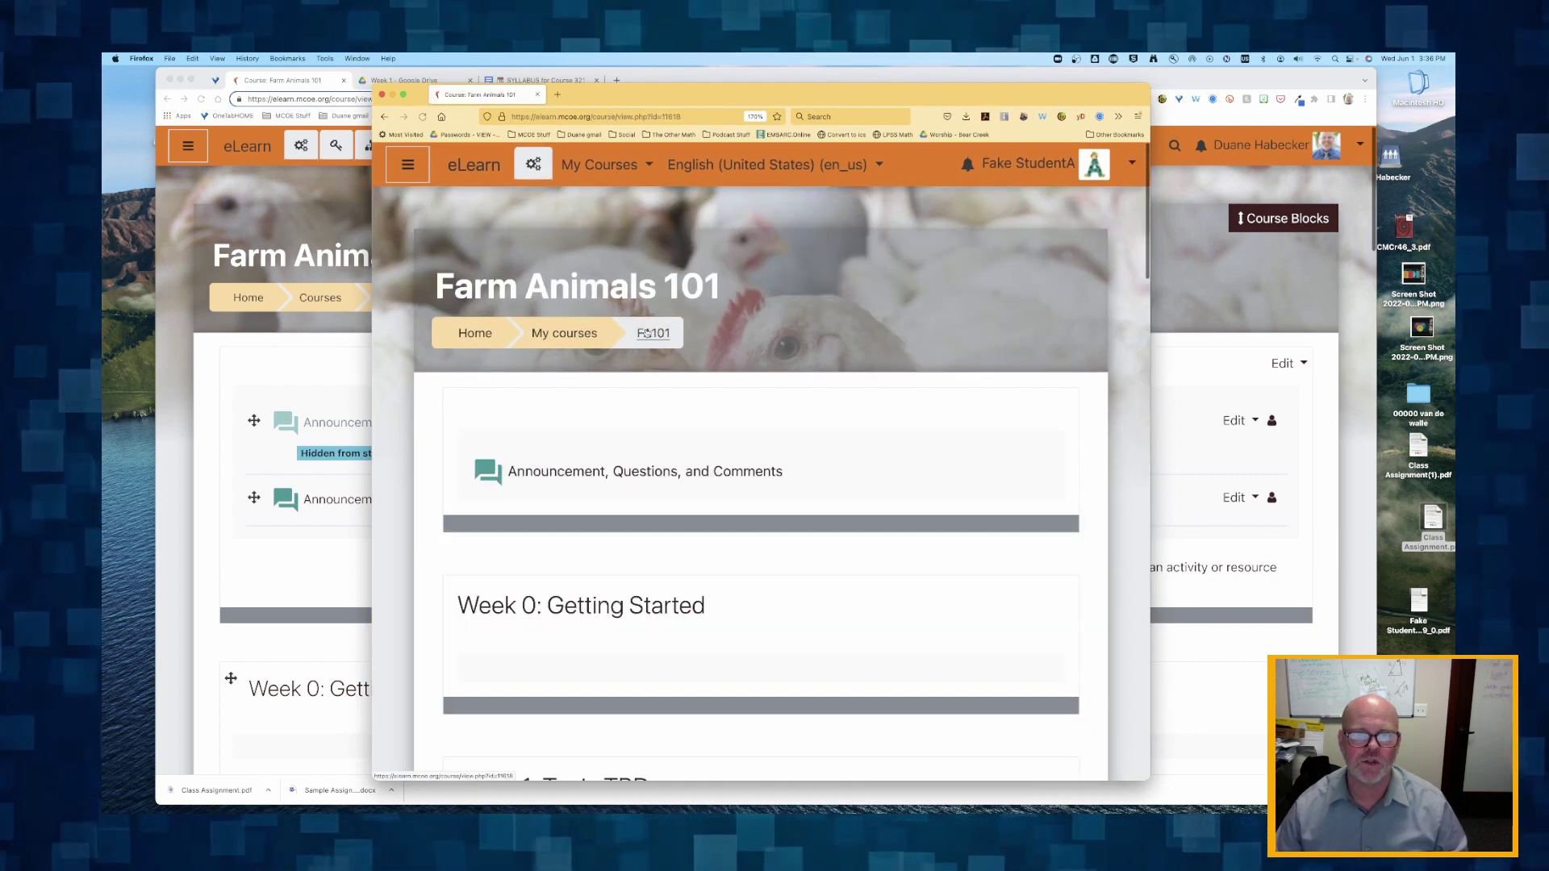
left_click_drag(688, 93, 681, 85)
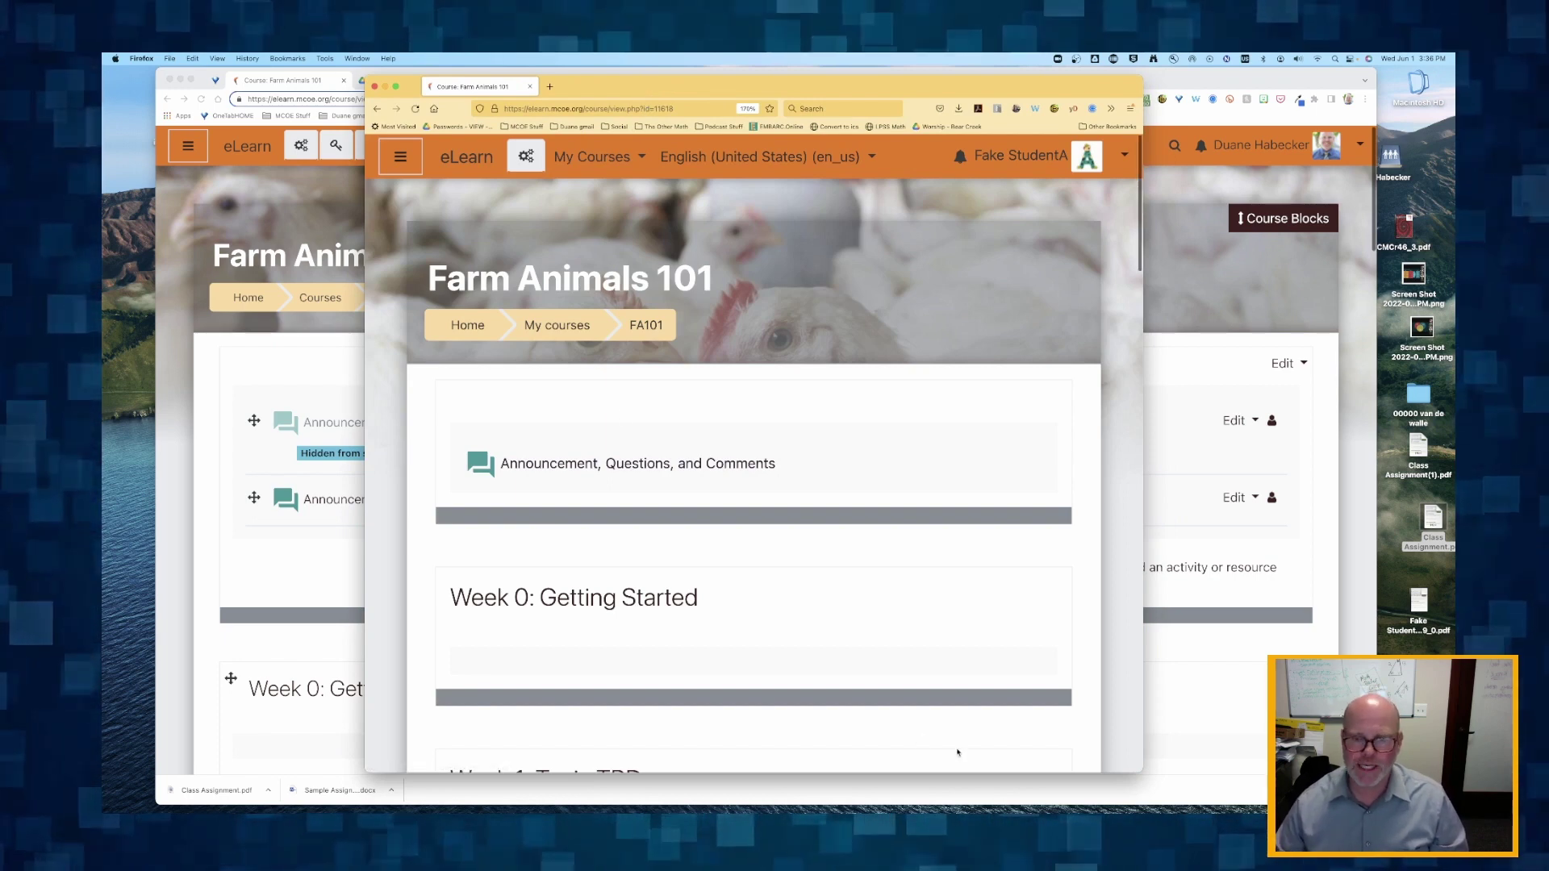
scroll(803, 654, "down", 4)
scroll(802, 652, "down", 1)
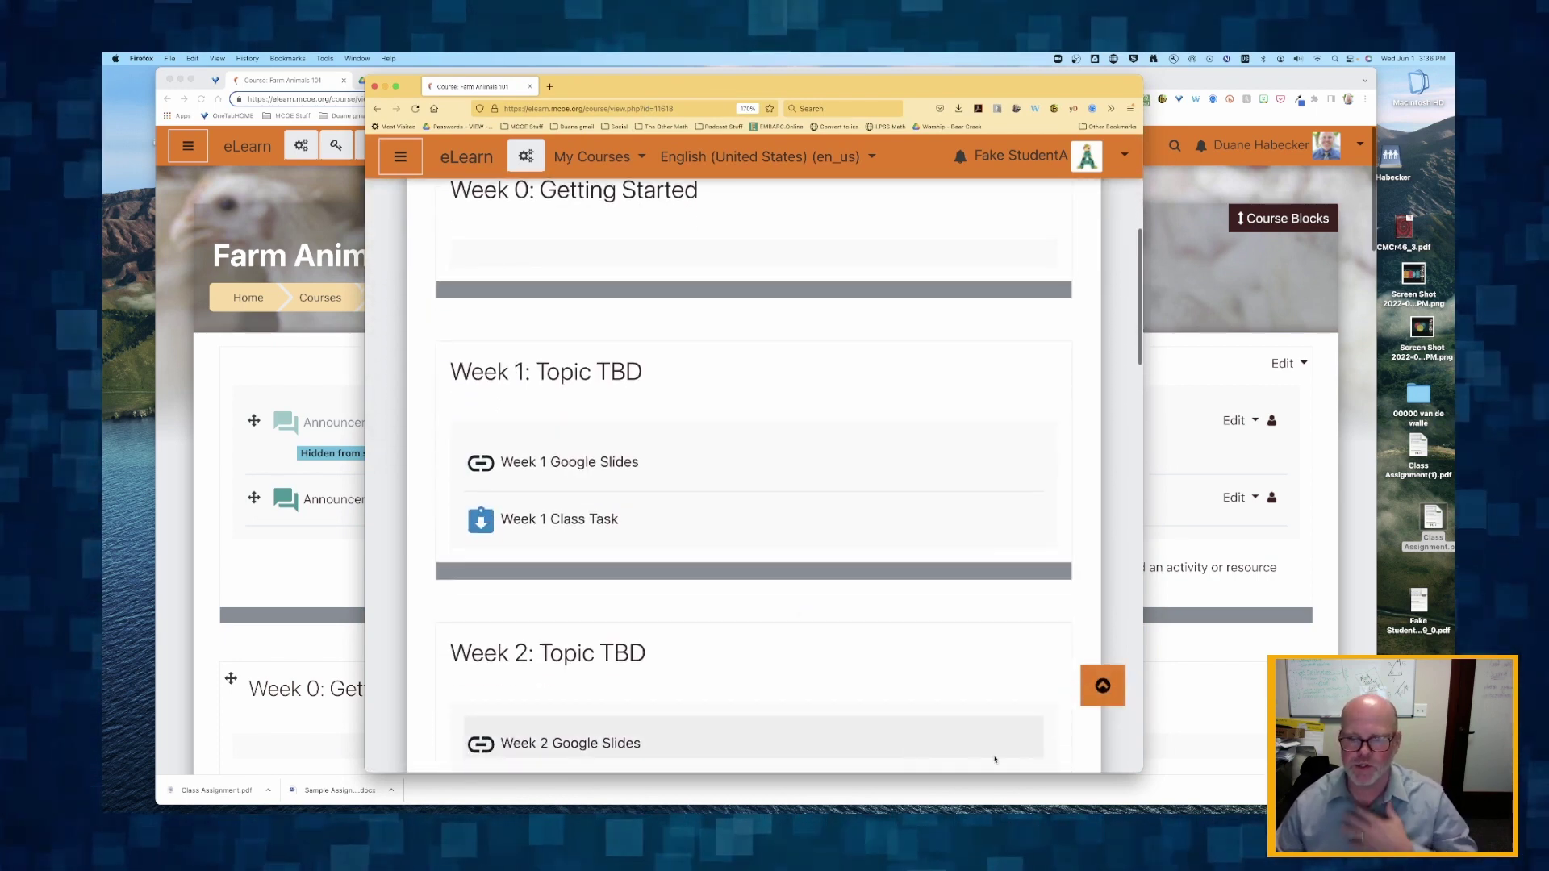
left_click_drag(1136, 769, 1143, 788)
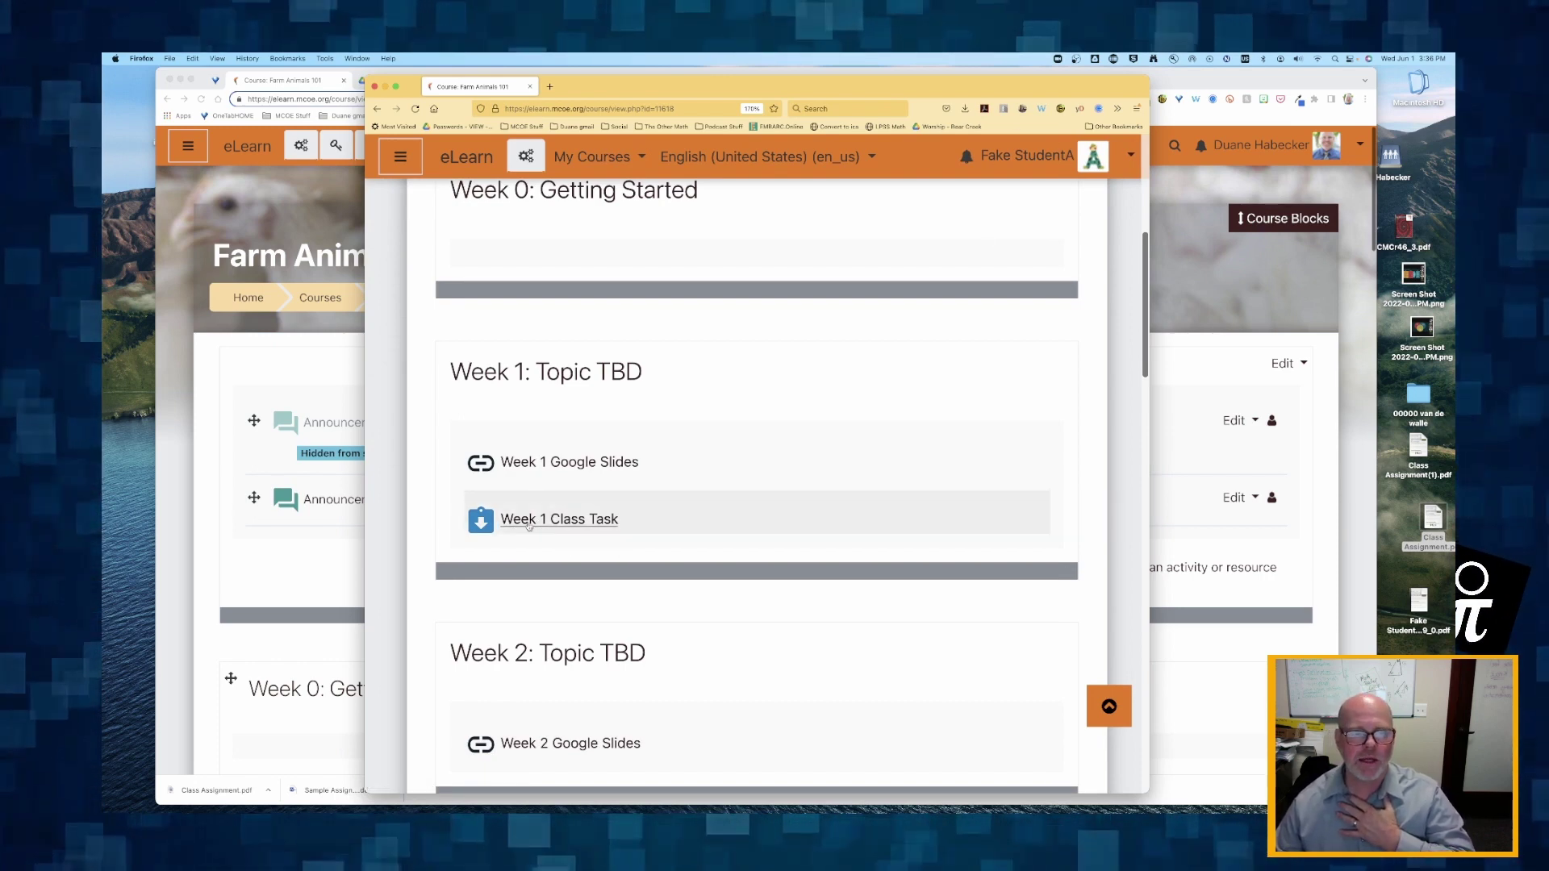
Step: Open Week 1 Class Task and check that the Step 1 Google Doc link works
left_click(553, 519)
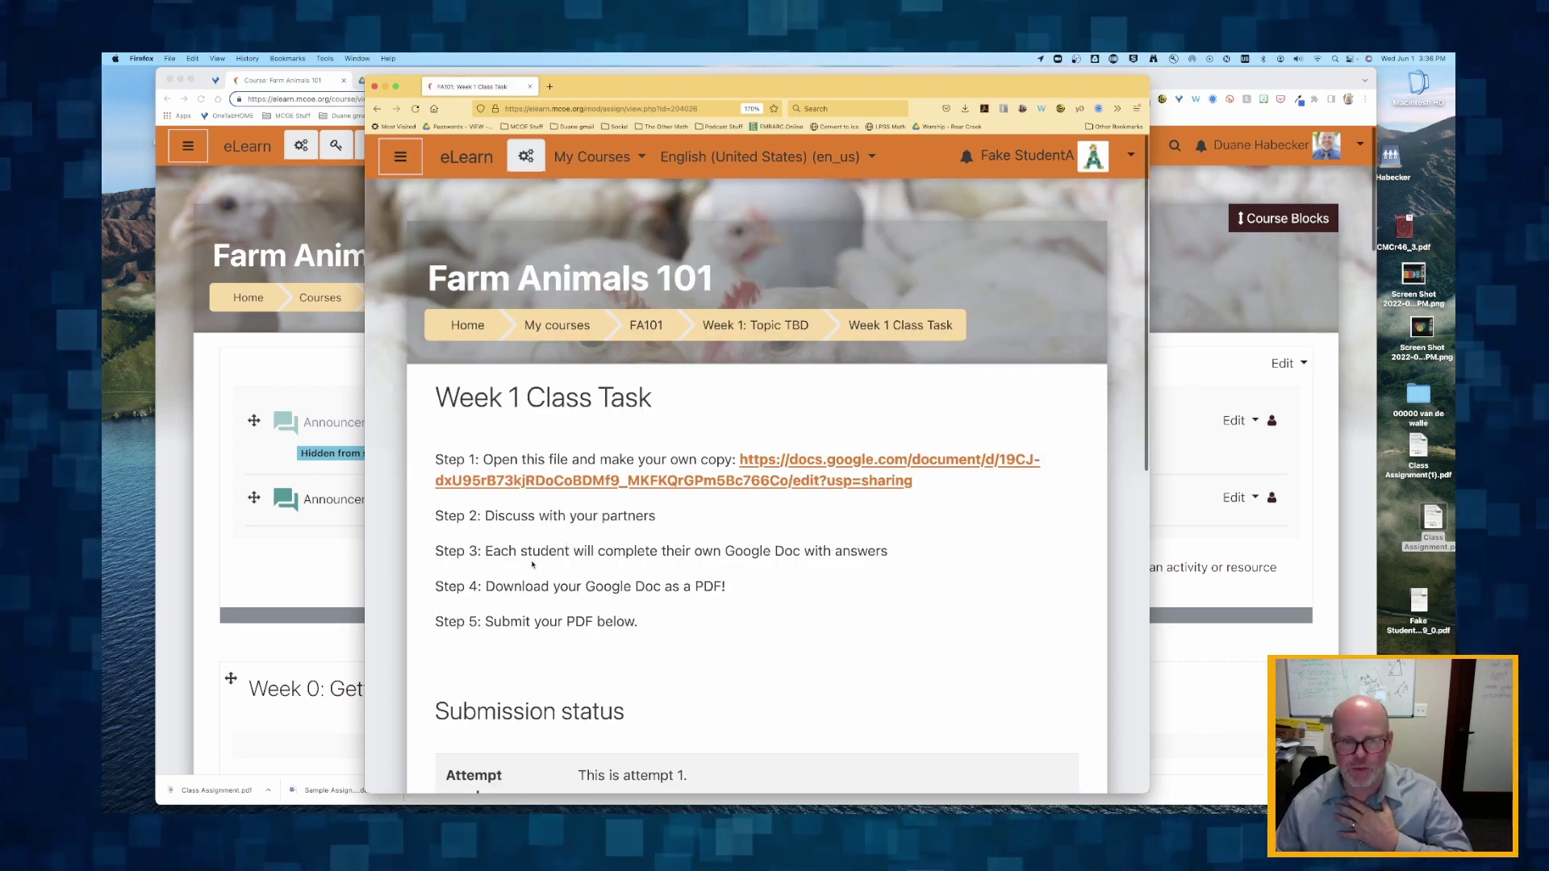
scroll(537, 571, "down", 2)
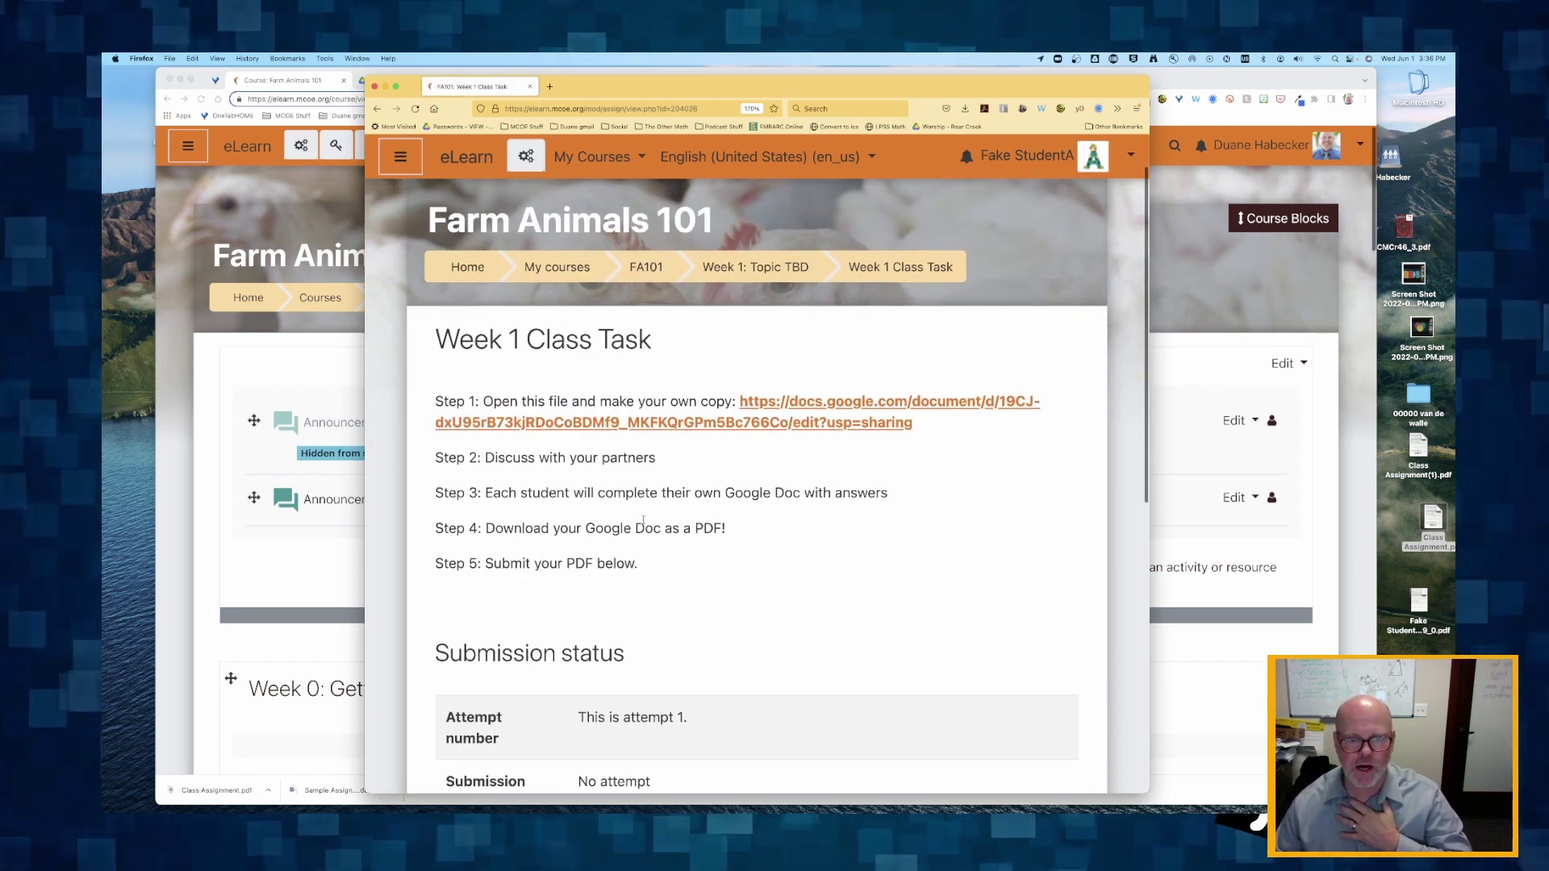
left_click(785, 406)
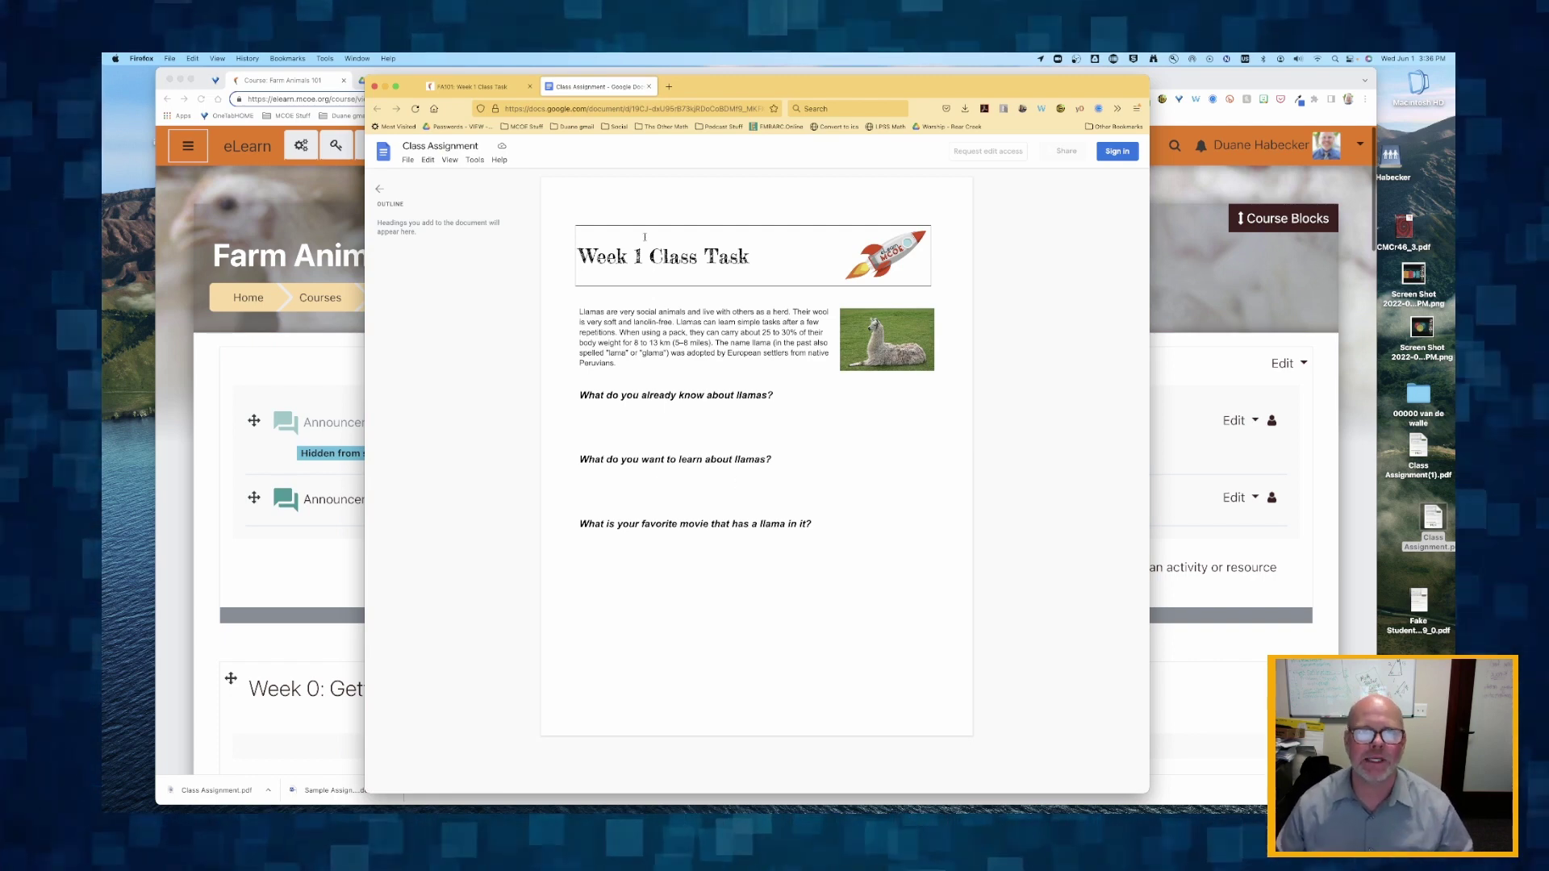
left_click(648, 87)
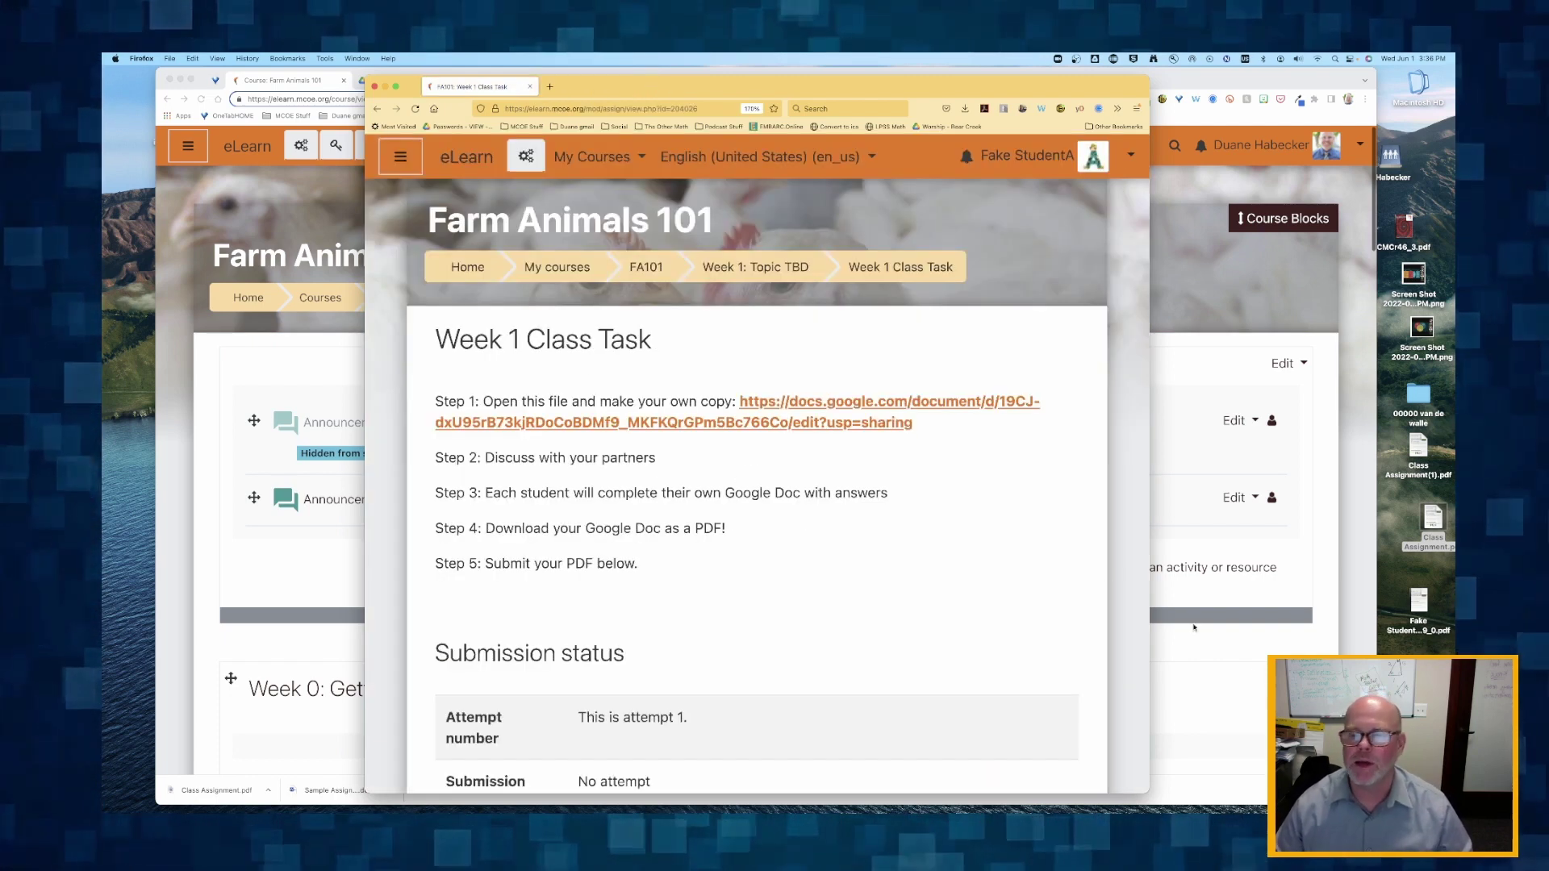
Step: Tidy the desktop PDFs, deleting the duplicate Class Assignment(1).pdf, then return to the assignment
left_click(1433, 518)
left_click(1417, 600)
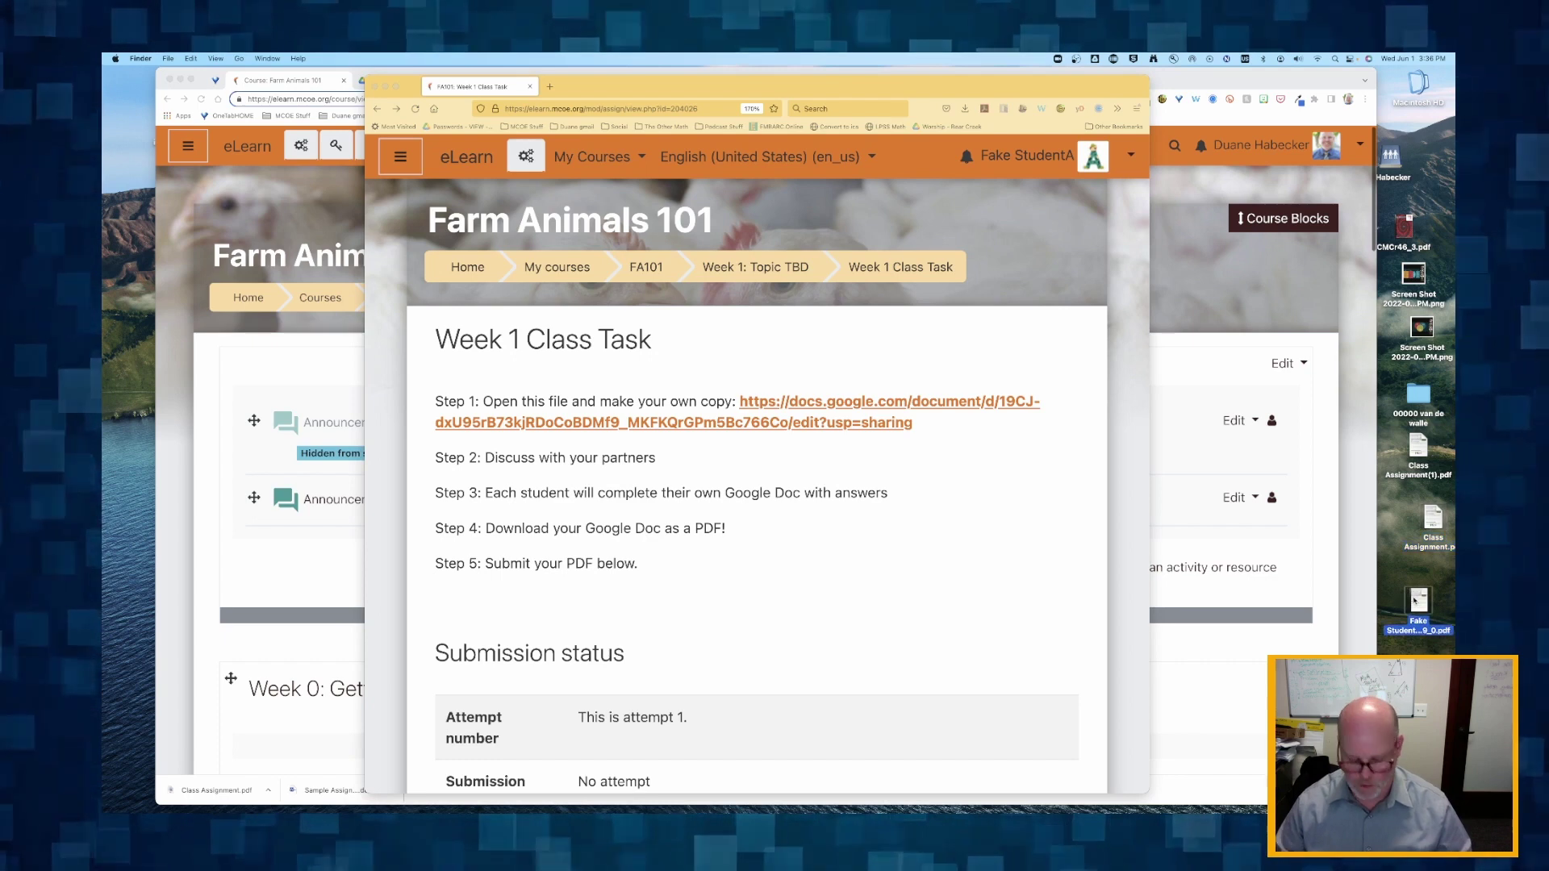
left_click_drag(1414, 600, 1418, 534)
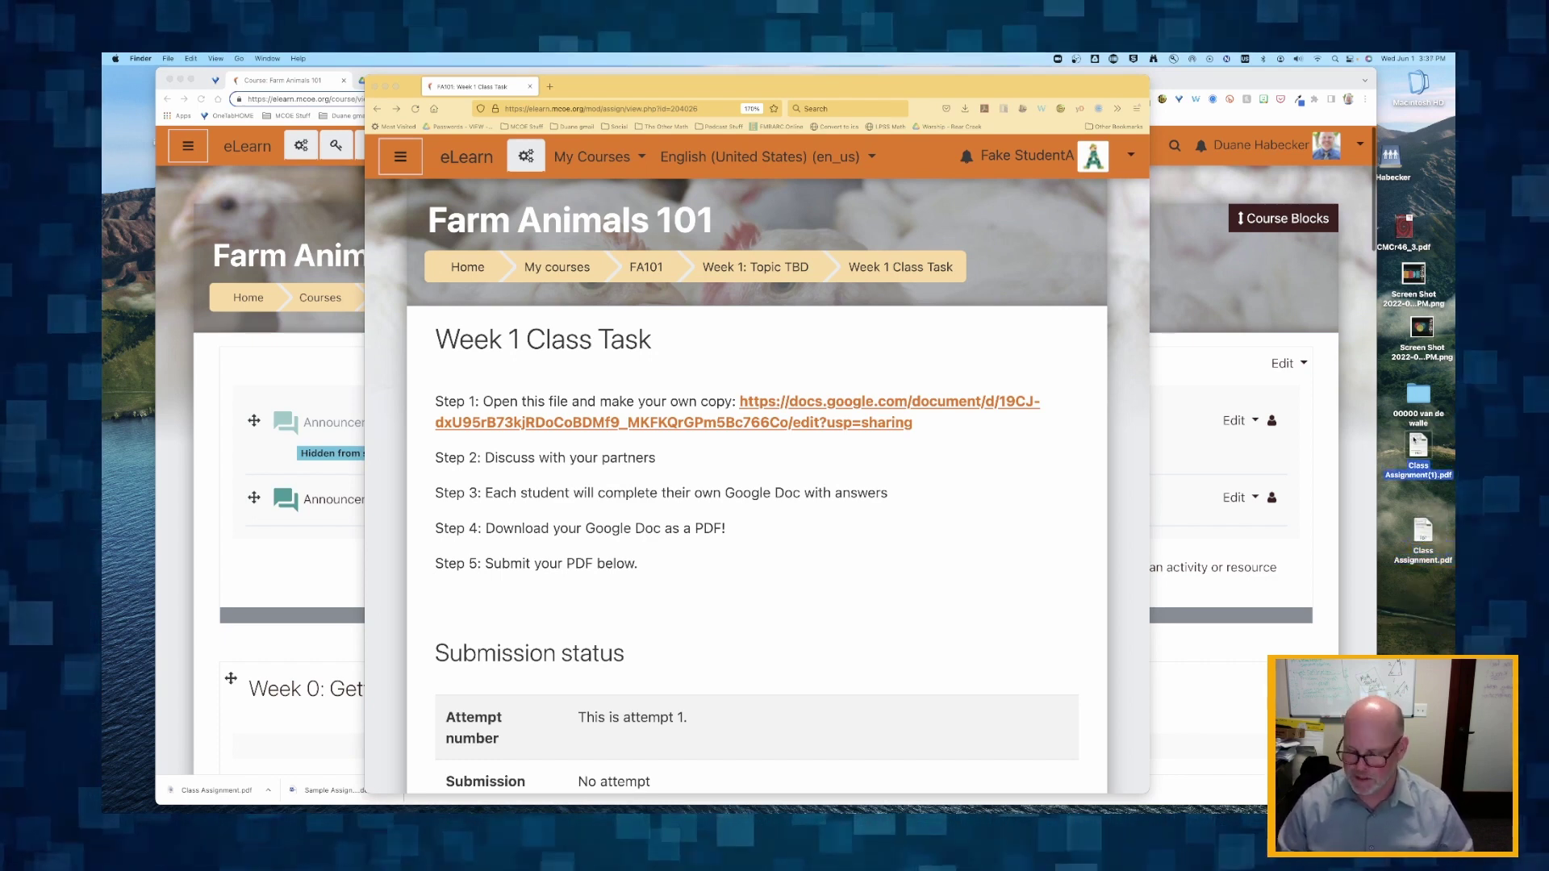
key("super+BackSpace")
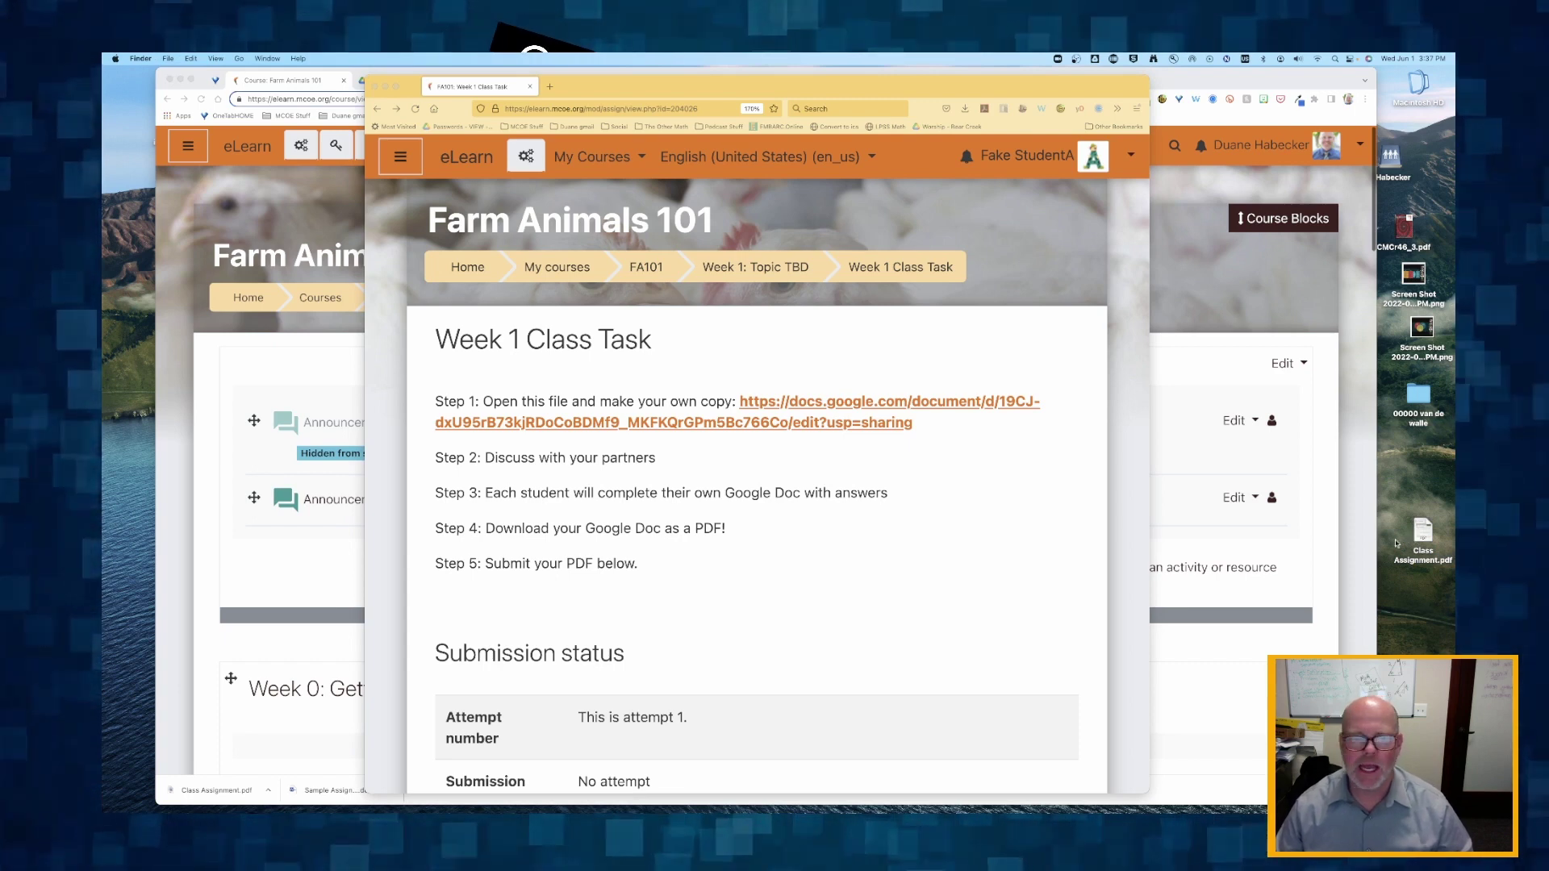
scroll(630, 556, "down", 1)
left_click(626, 553)
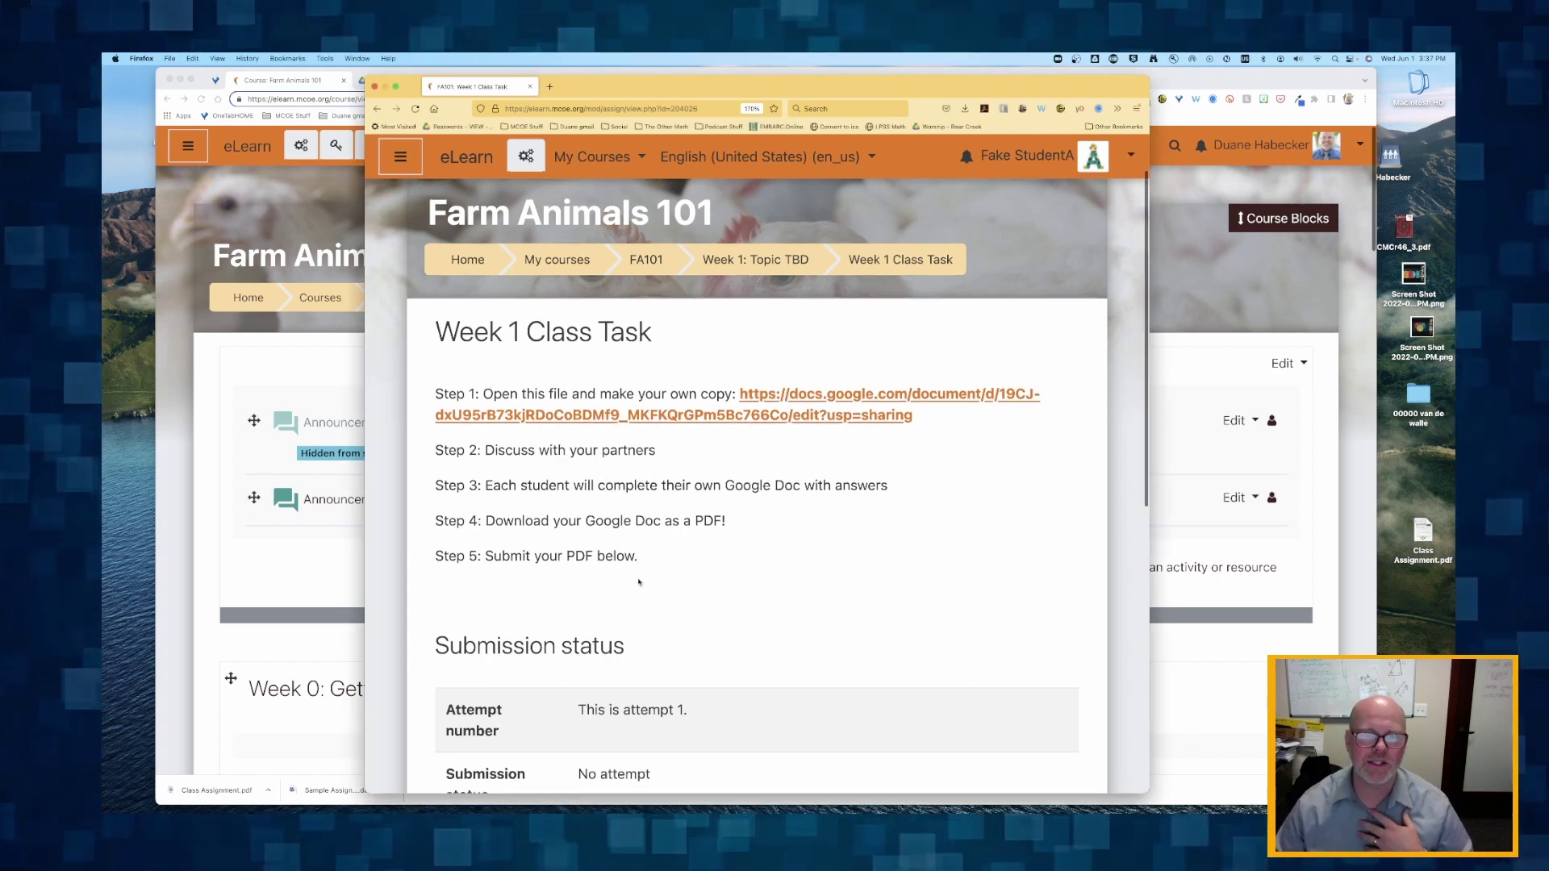
scroll(639, 582, "down", 10)
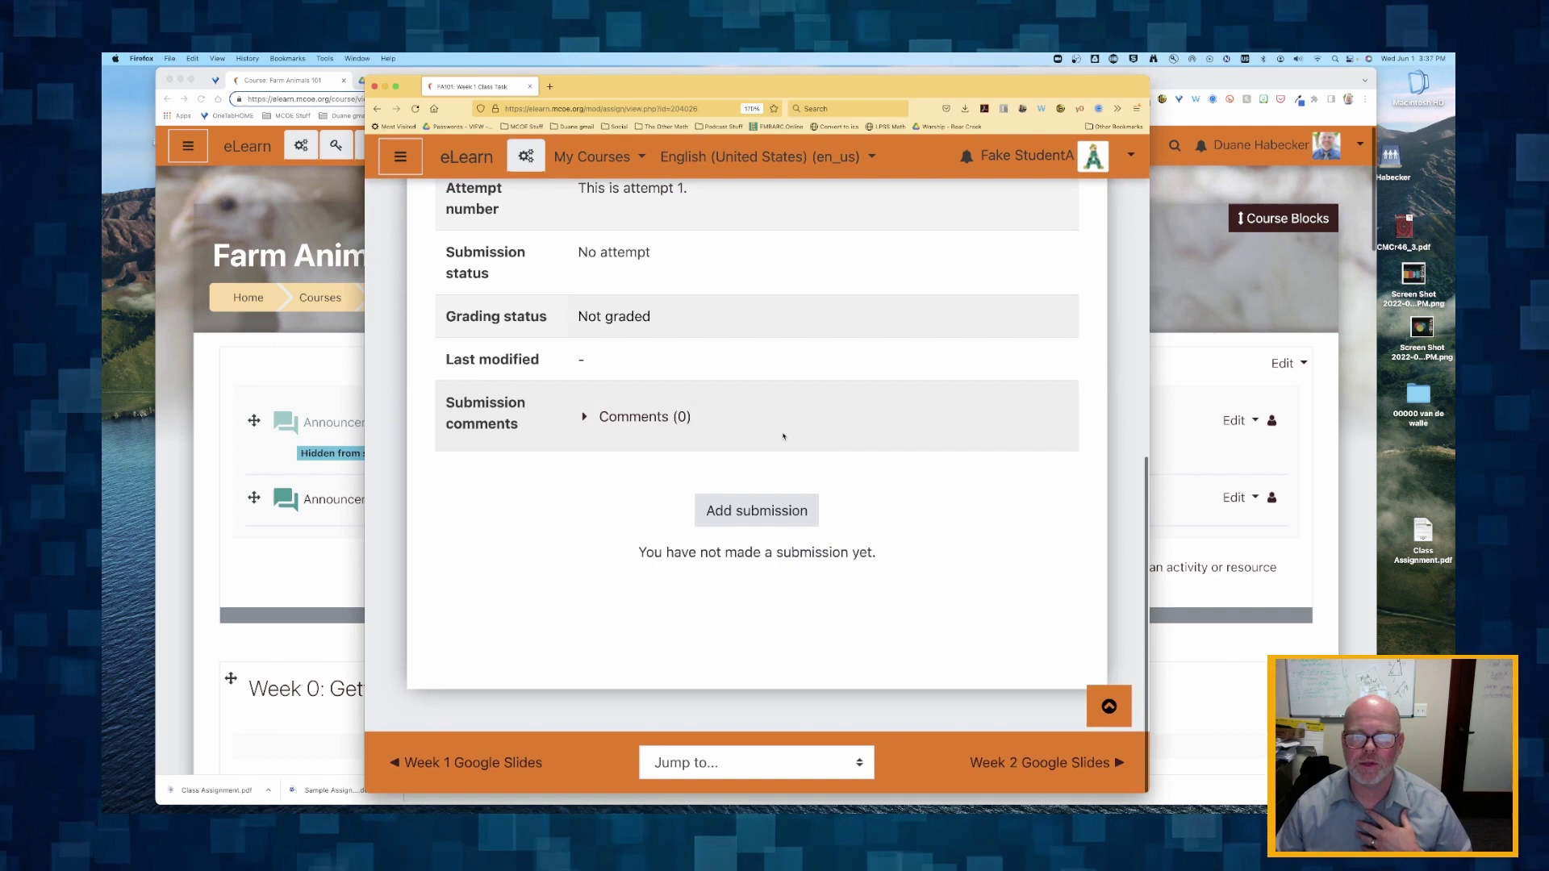
Step: Start a submission and confirm a PNG screenshot is rejected since only PDF is accepted
left_click(757, 511)
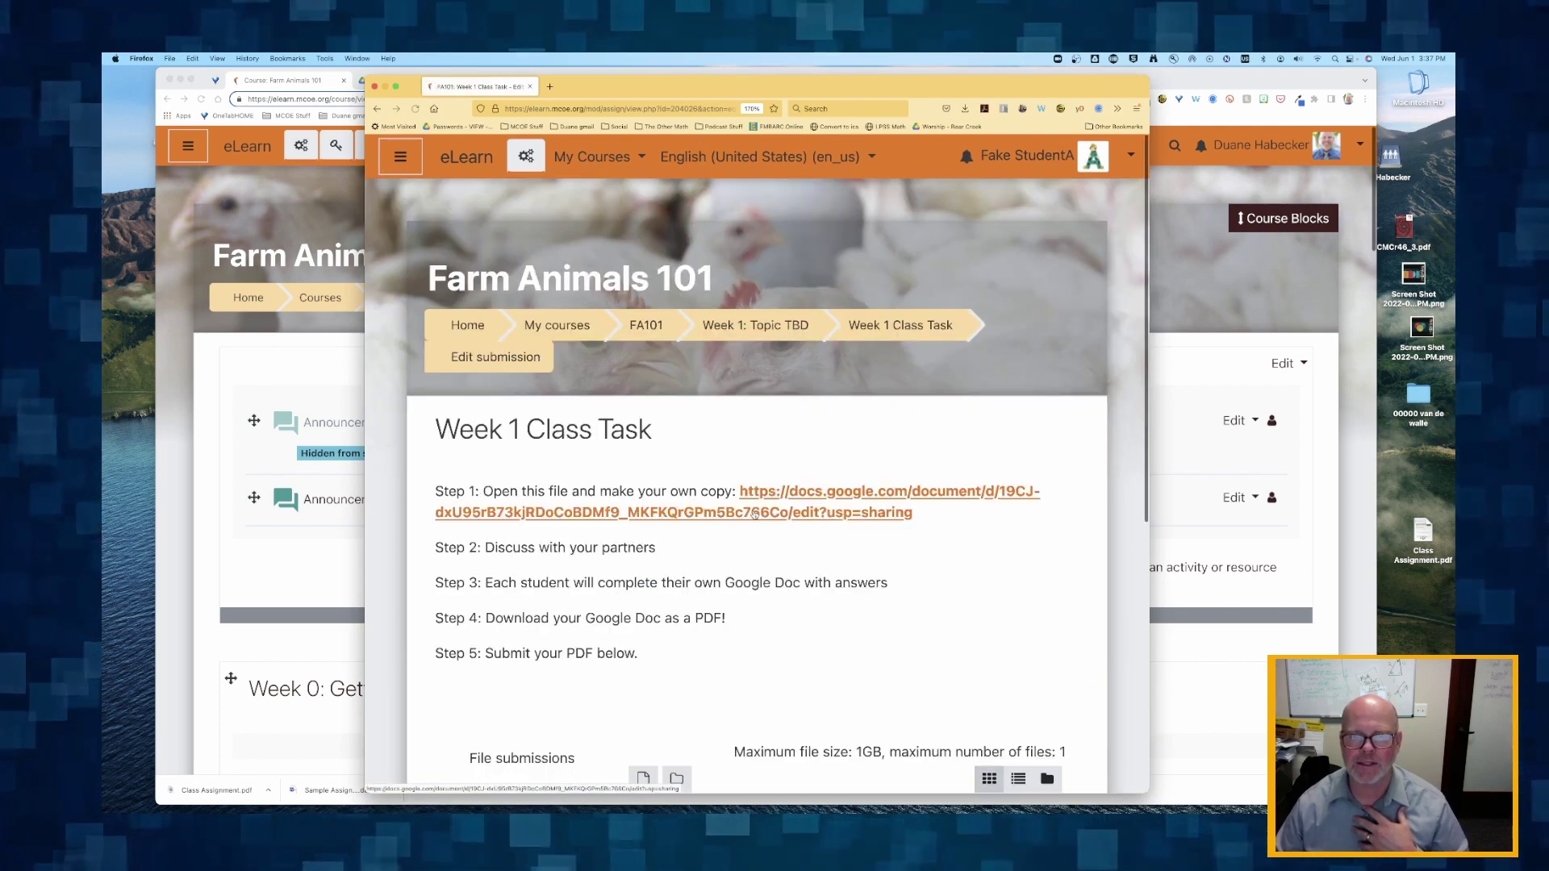
scroll(670, 526, "down", 5)
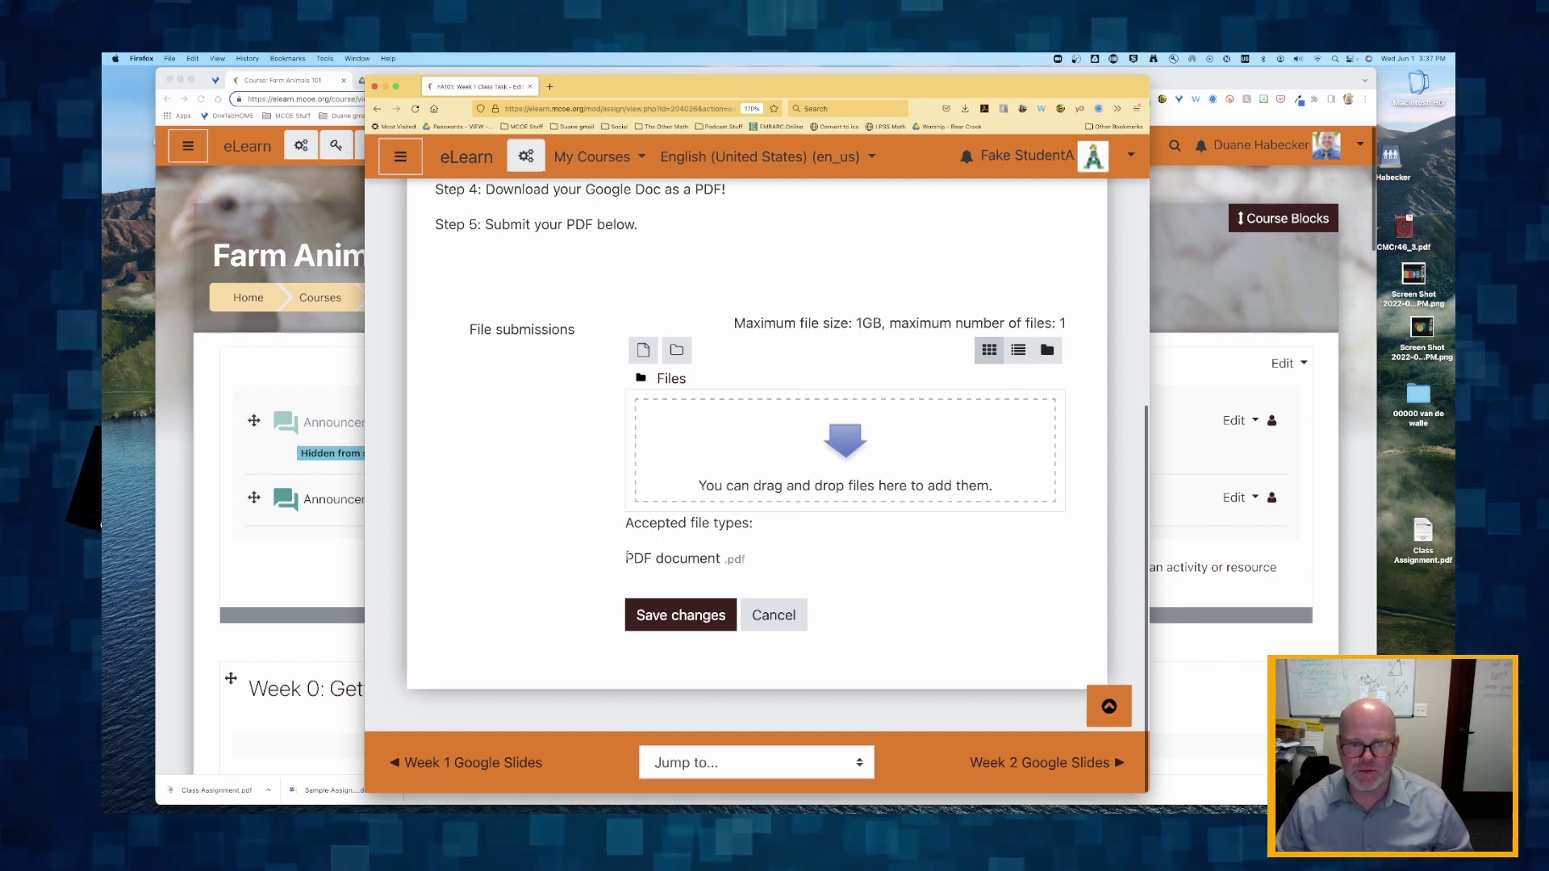
left_click_drag(623, 557, 774, 565)
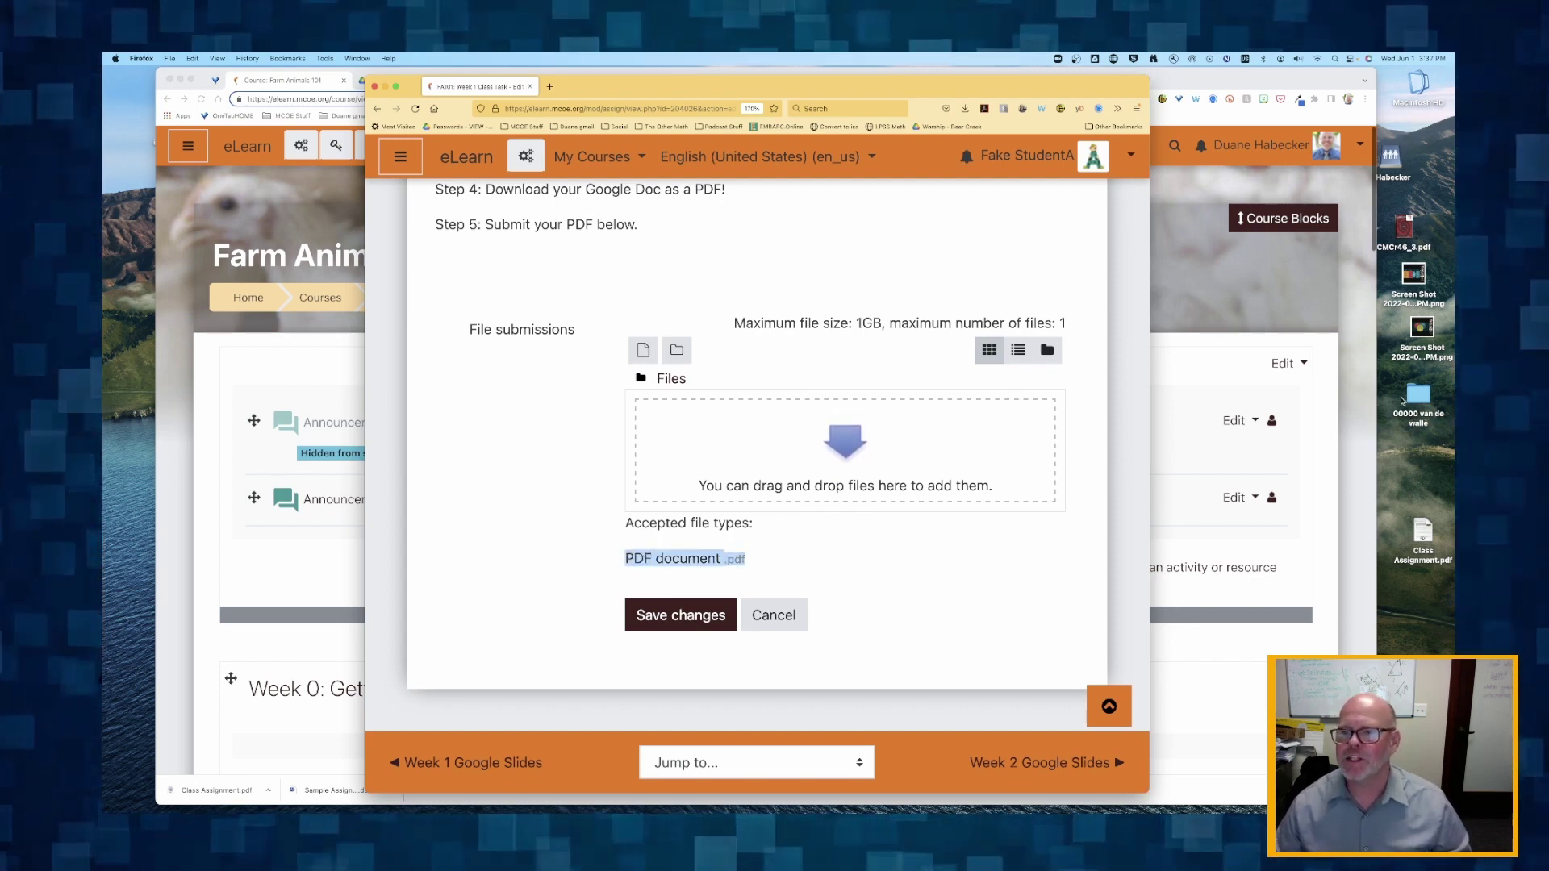
left_click(1401, 466)
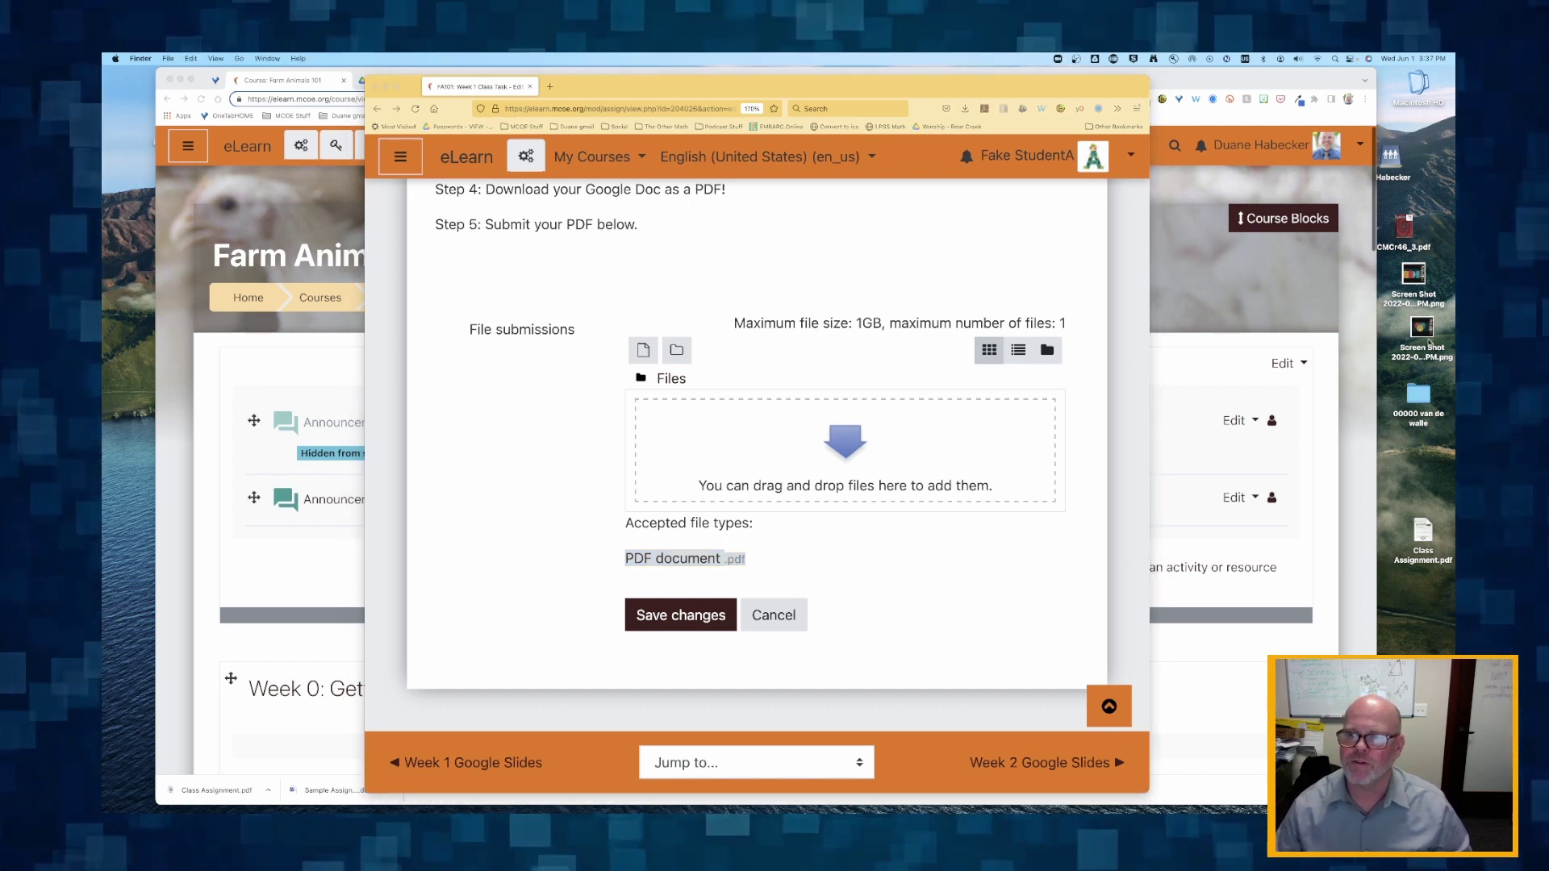
left_click_drag(1417, 336, 758, 444)
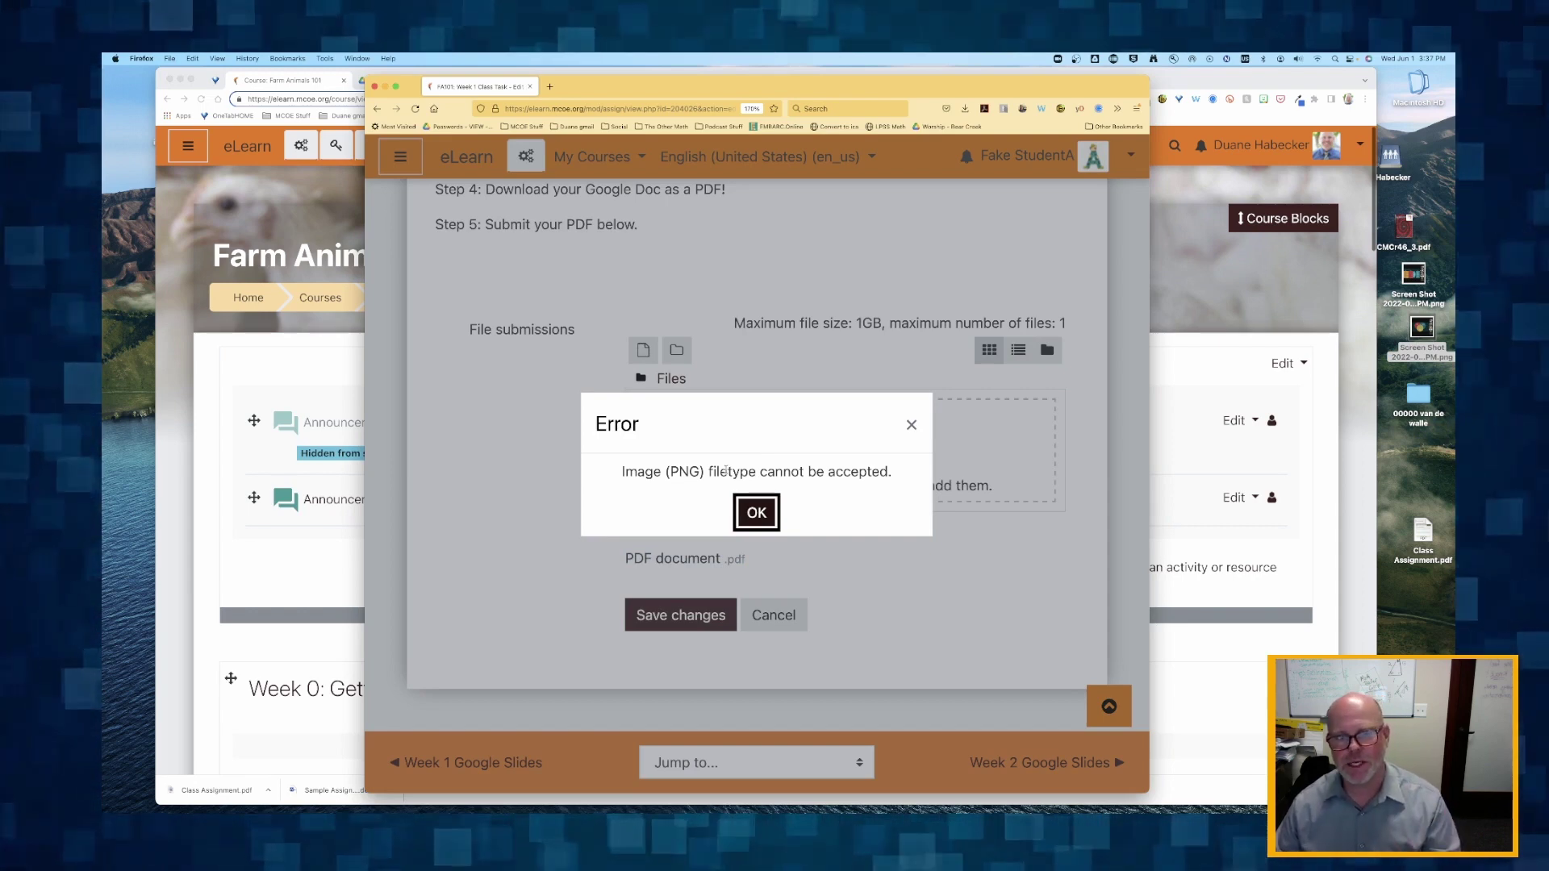
left_click(757, 513)
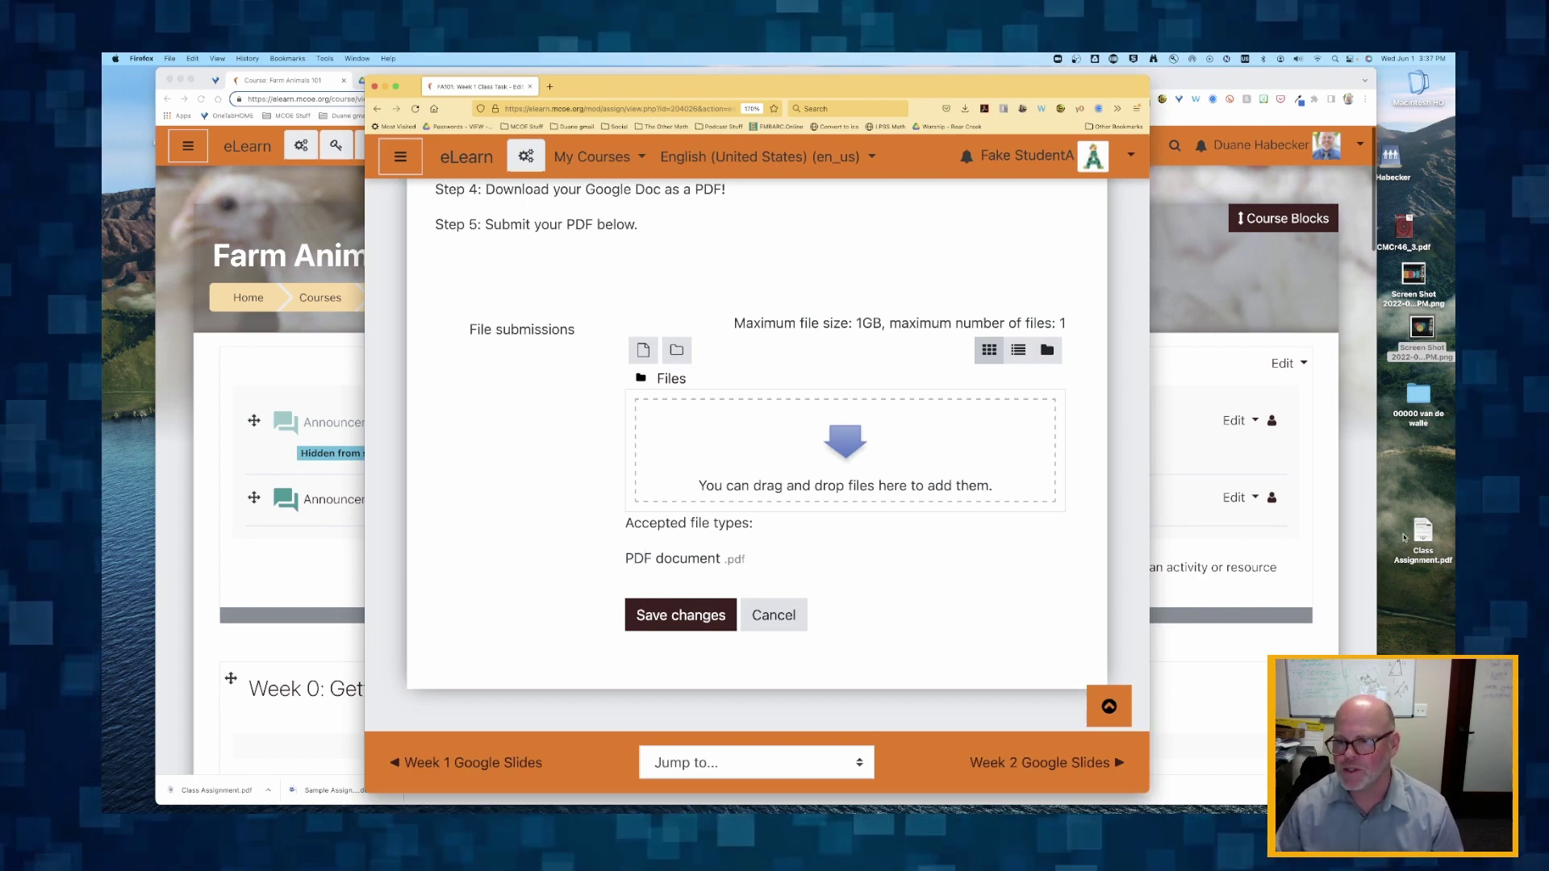
Step: Upload Class Assignment.pdf, save the submission, and uncover the teacher's course page
left_click_drag(1423, 532, 764, 472)
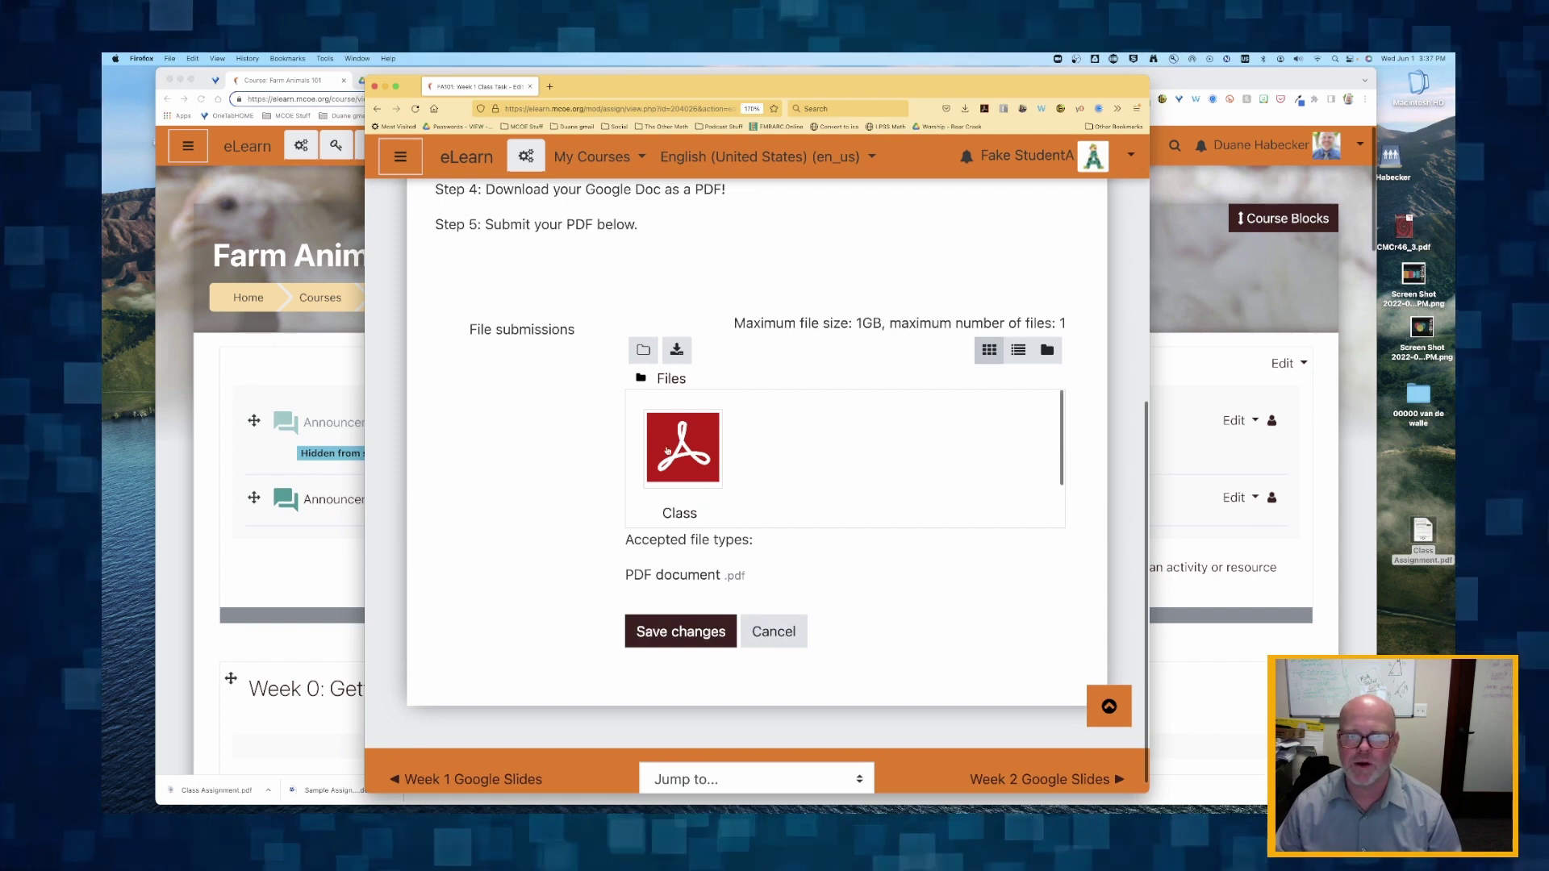
scroll(764, 472, "down", 1)
left_click(662, 617)
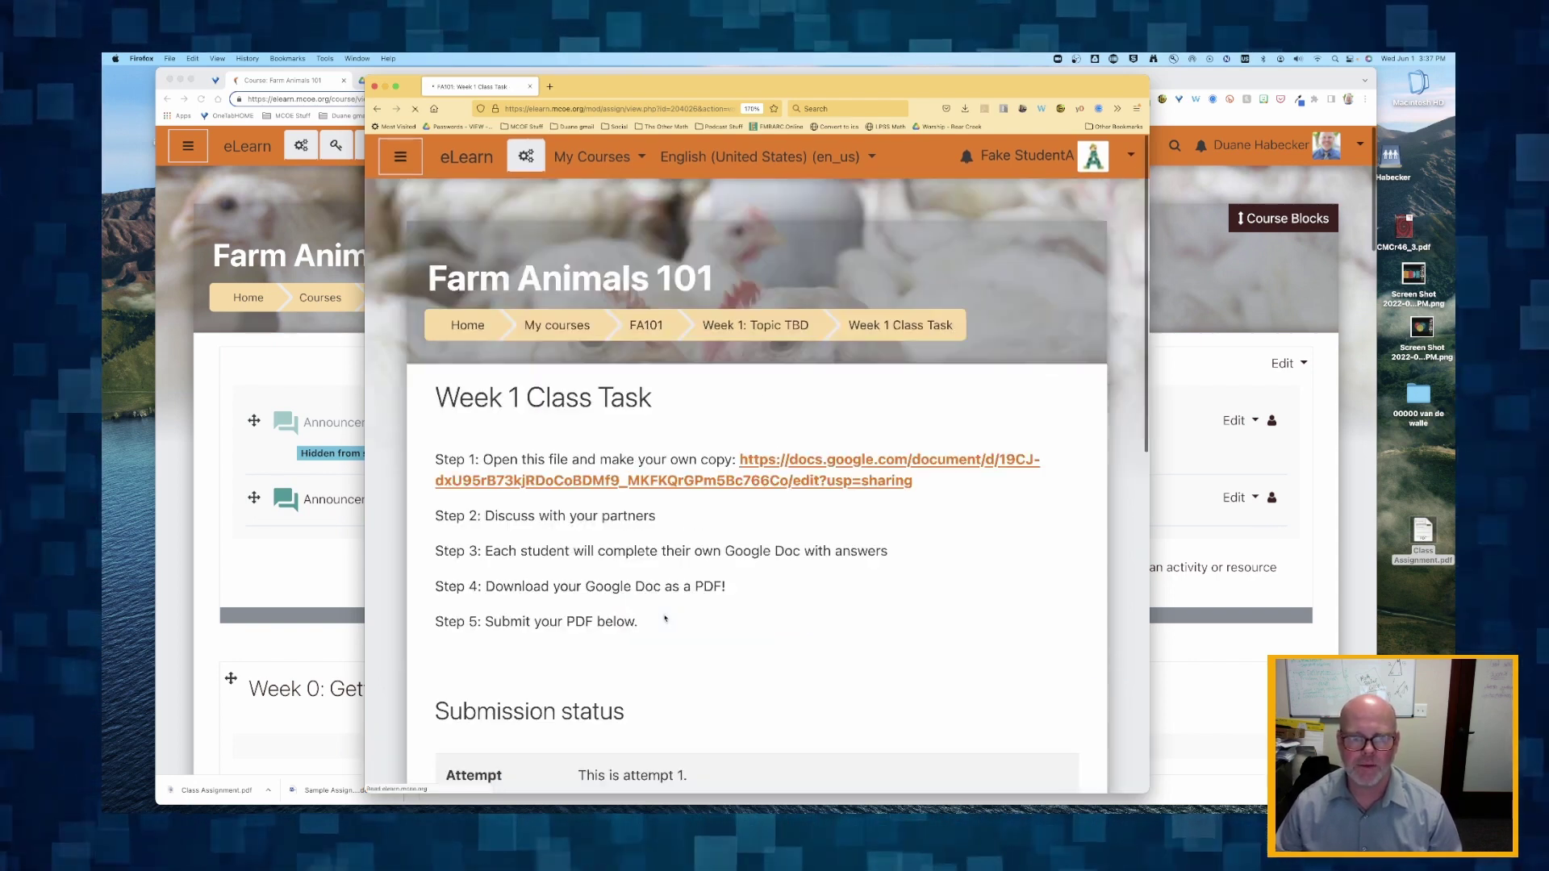
scroll(642, 554, "down", 5)
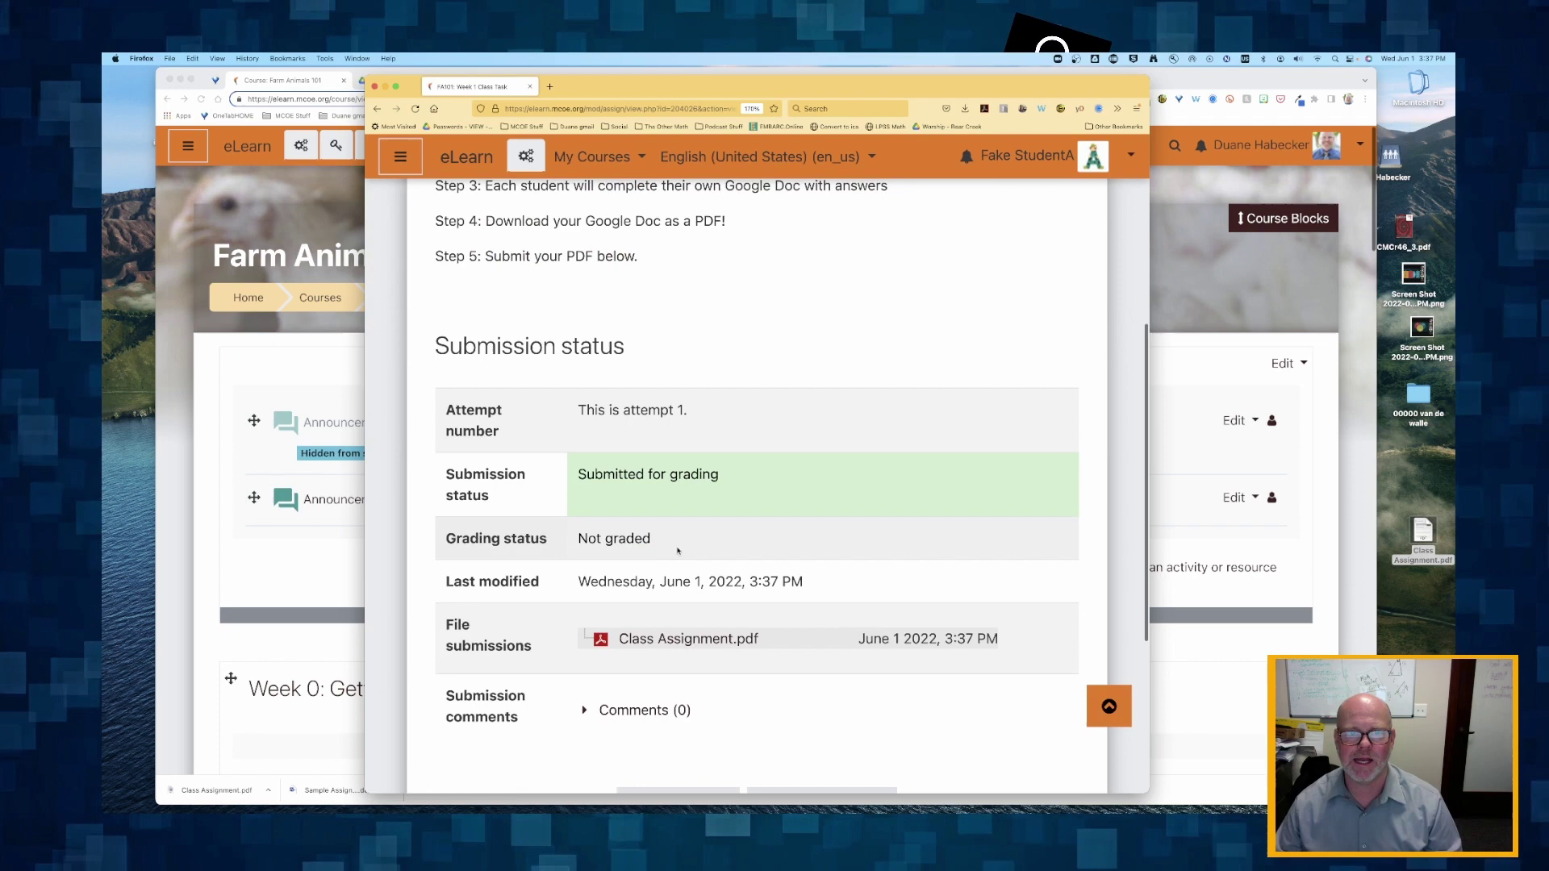
scroll(640, 510, "down", 3)
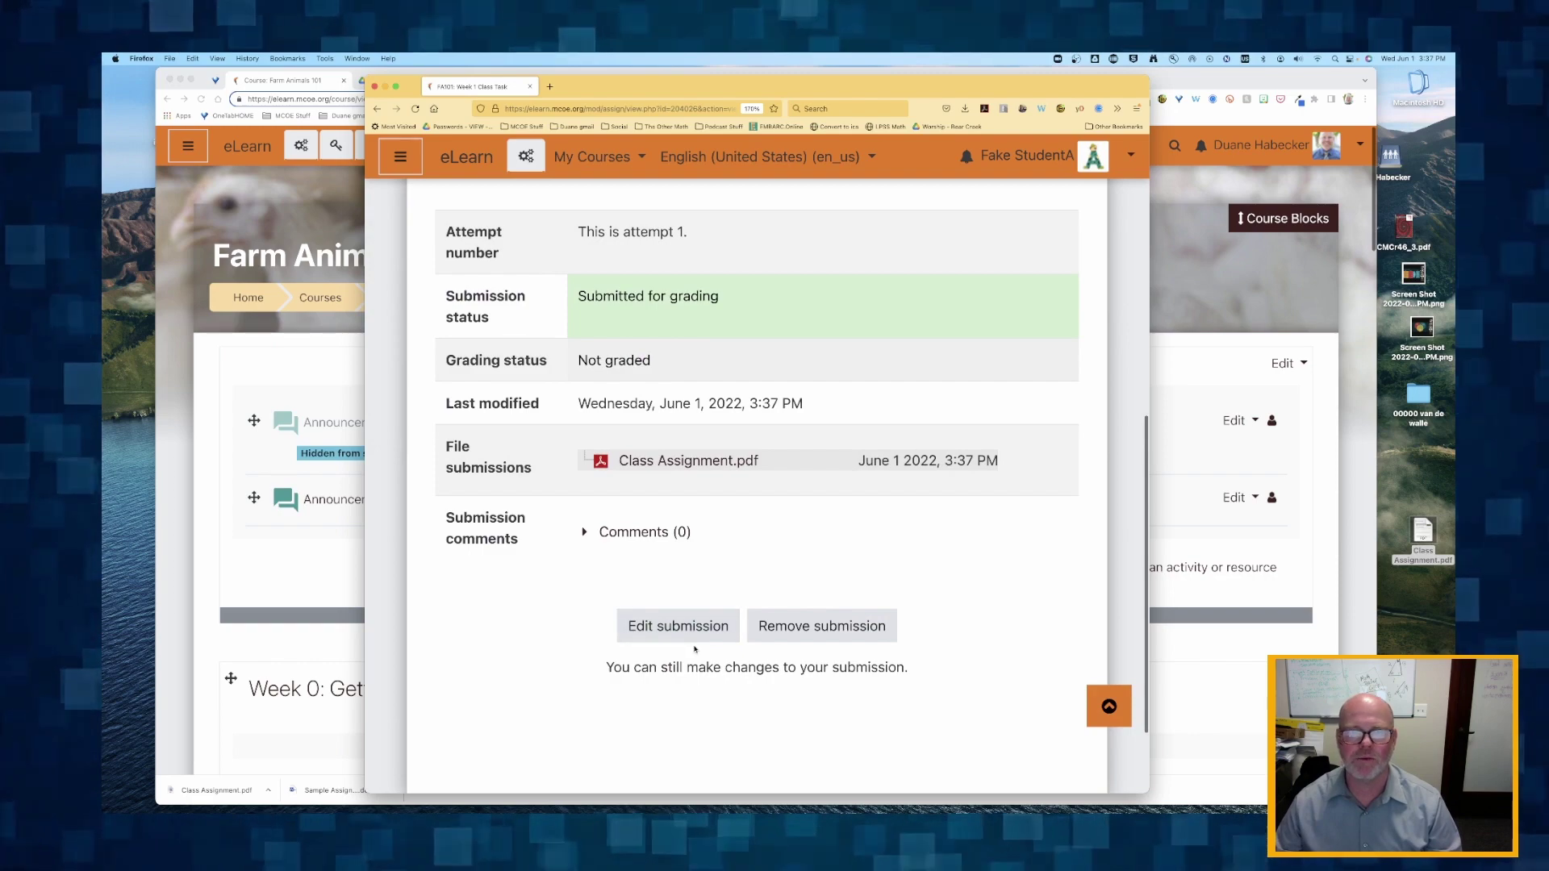
left_click_drag(585, 91, 1453, 323)
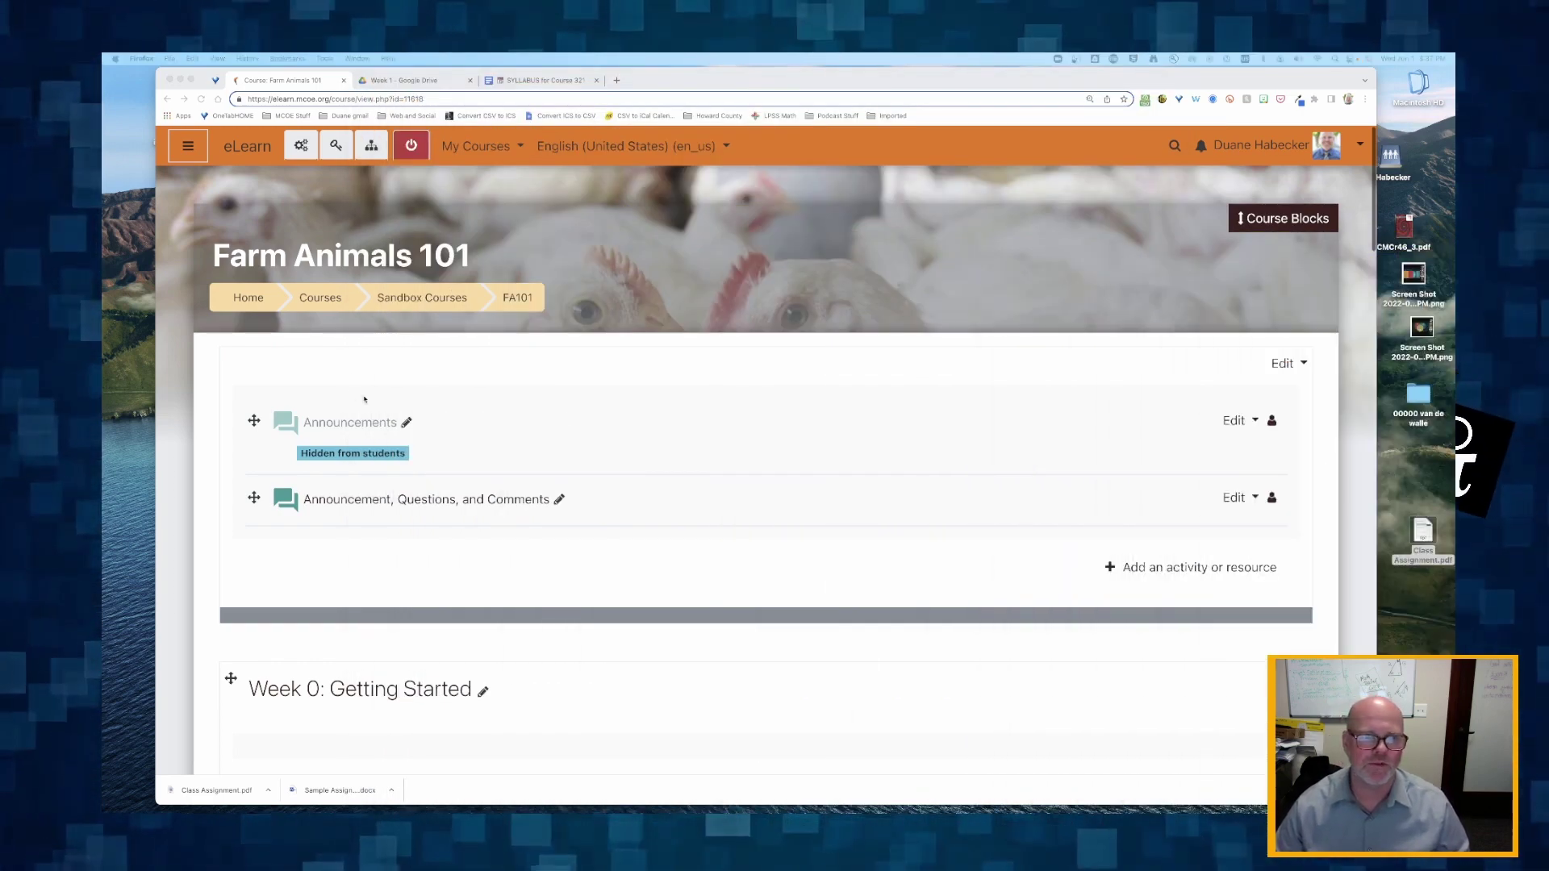
Step: In the teacher's window, list all Week 1 Class Task submissions and open the student's grader
left_click(591, 418)
scroll(595, 418, "down", 6)
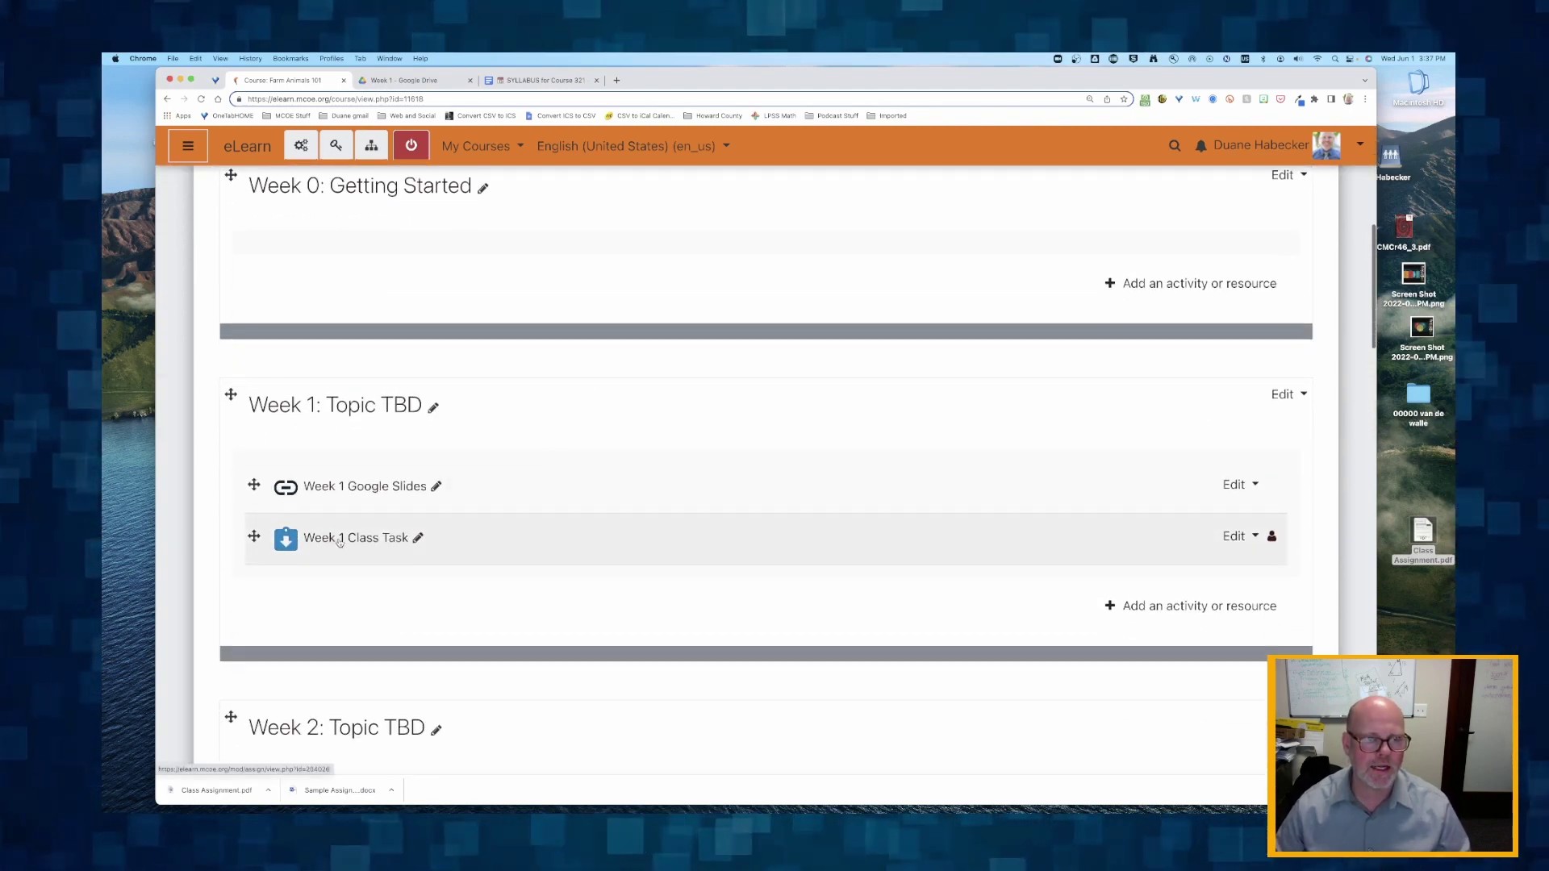
scroll(340, 542, "down", 4)
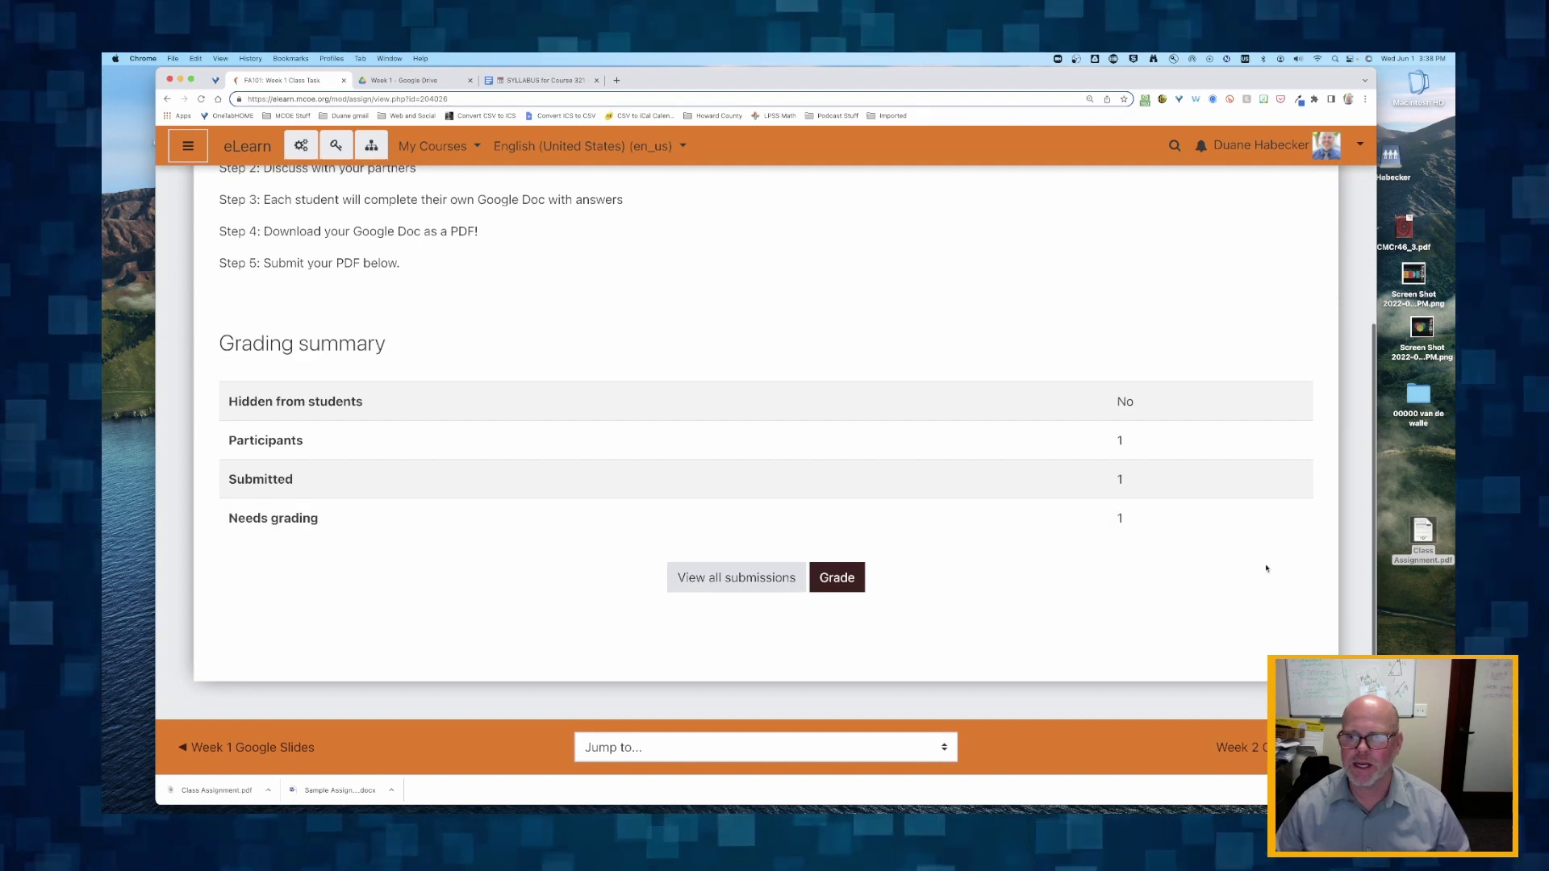
left_click(738, 578)
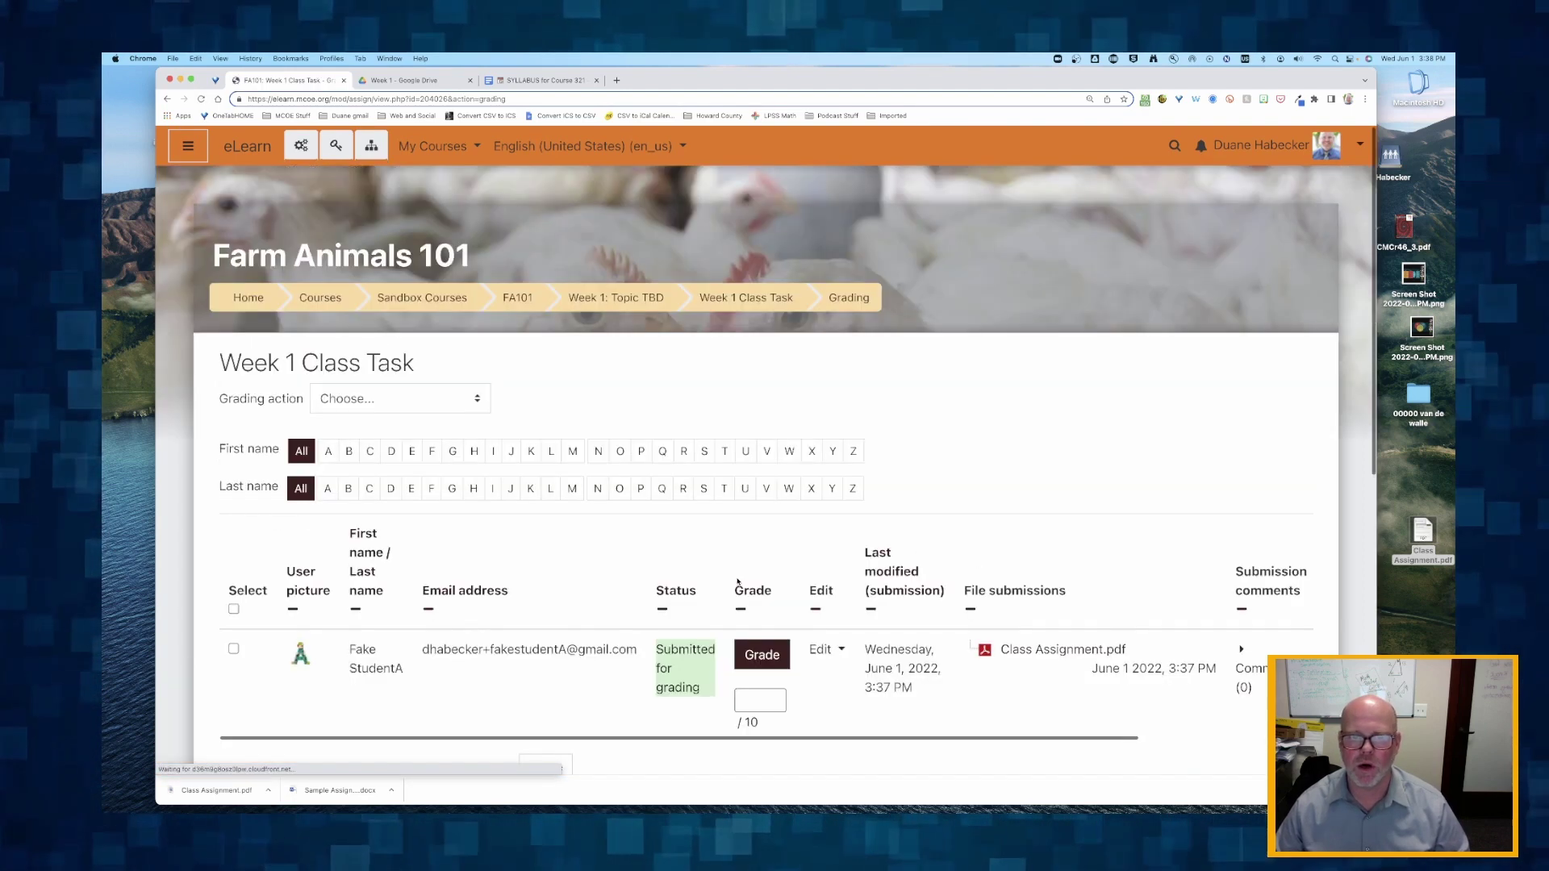
scroll(738, 581, "down", 3)
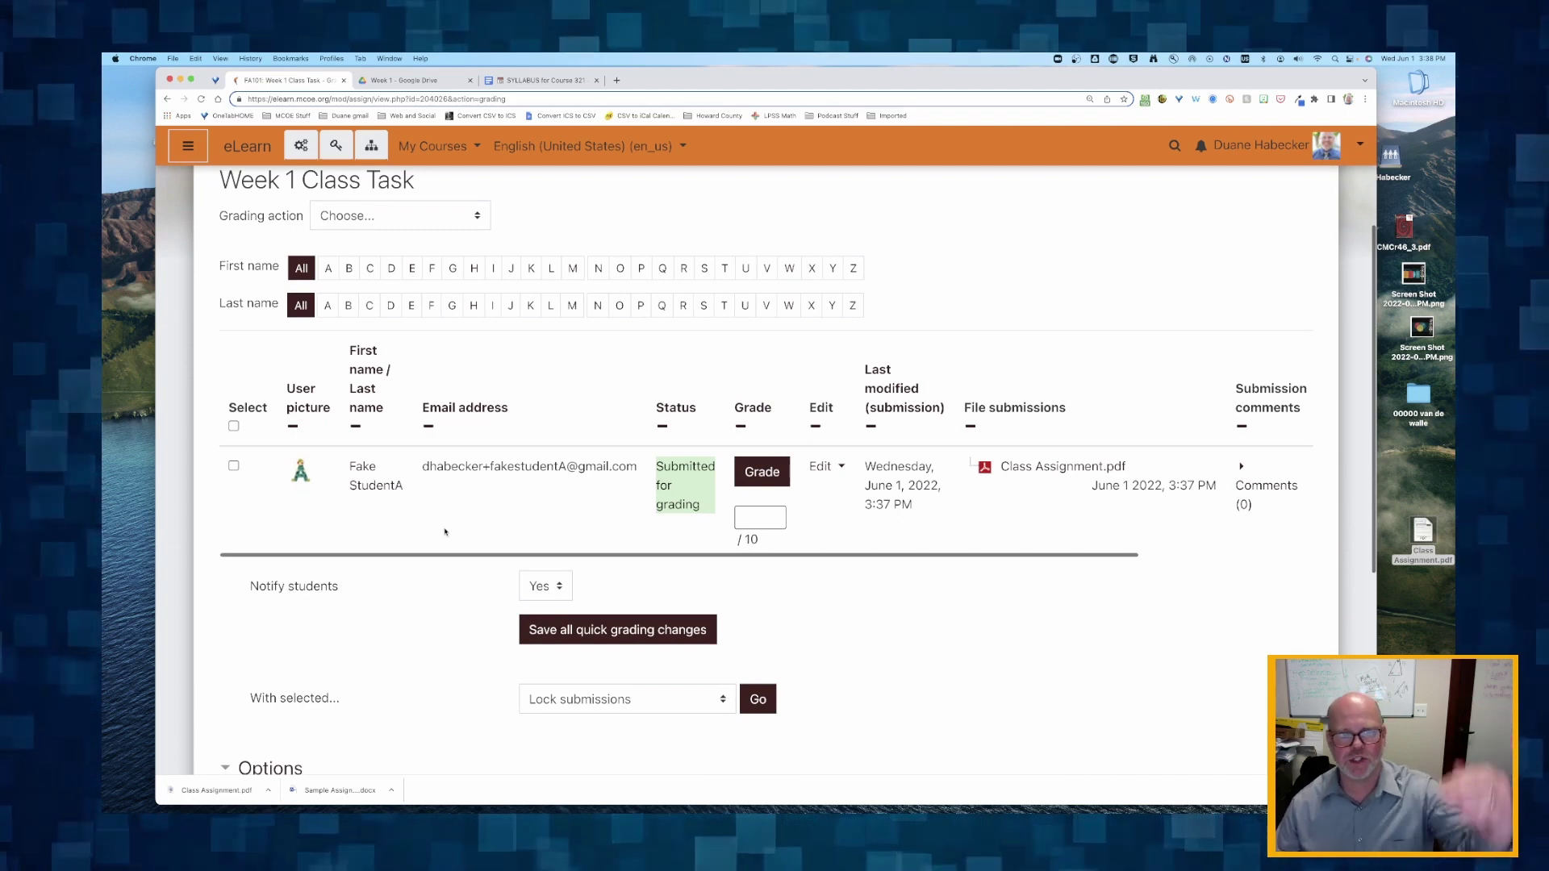
scroll(436, 549, "down", 4)
scroll(421, 565, "up", 4)
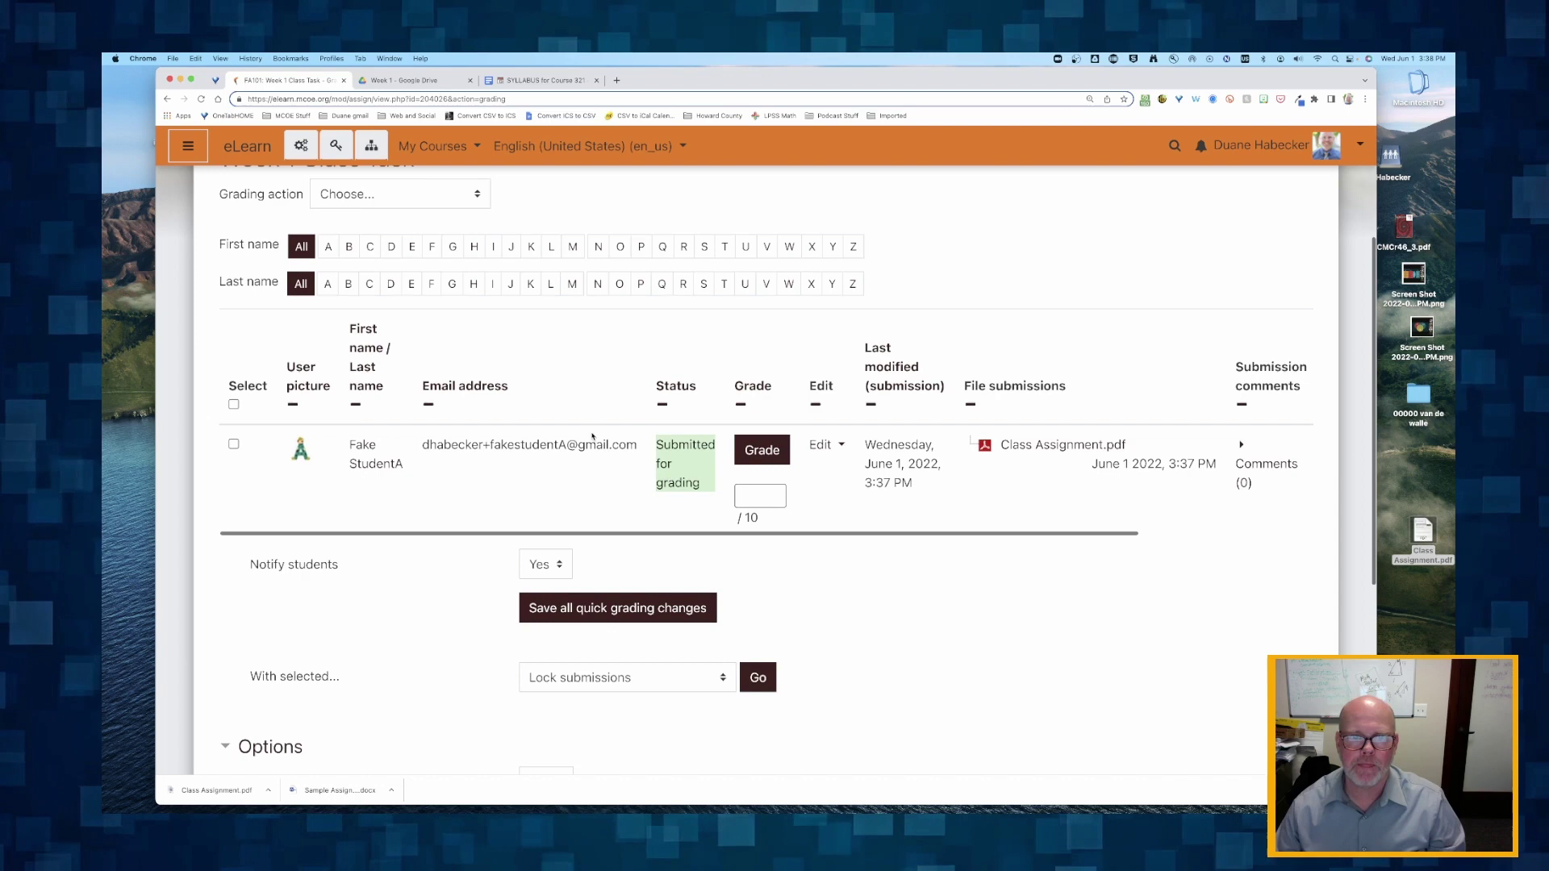
left_click(761, 451)
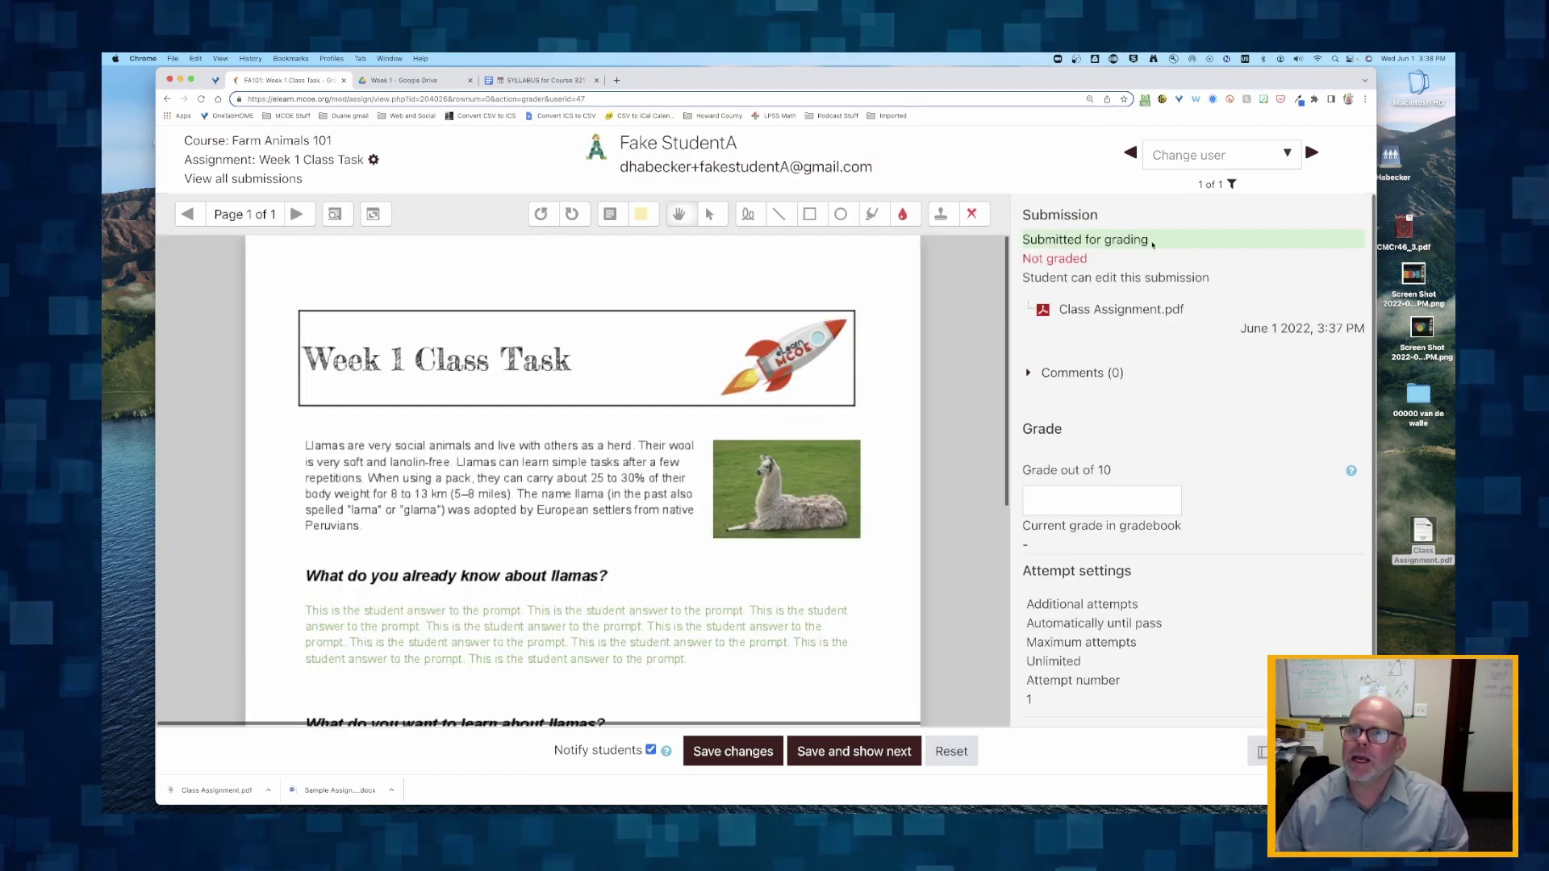
Step: Try the Granted extension and Requires grading filters, then reset the submission filter to No filter
left_click(1232, 185)
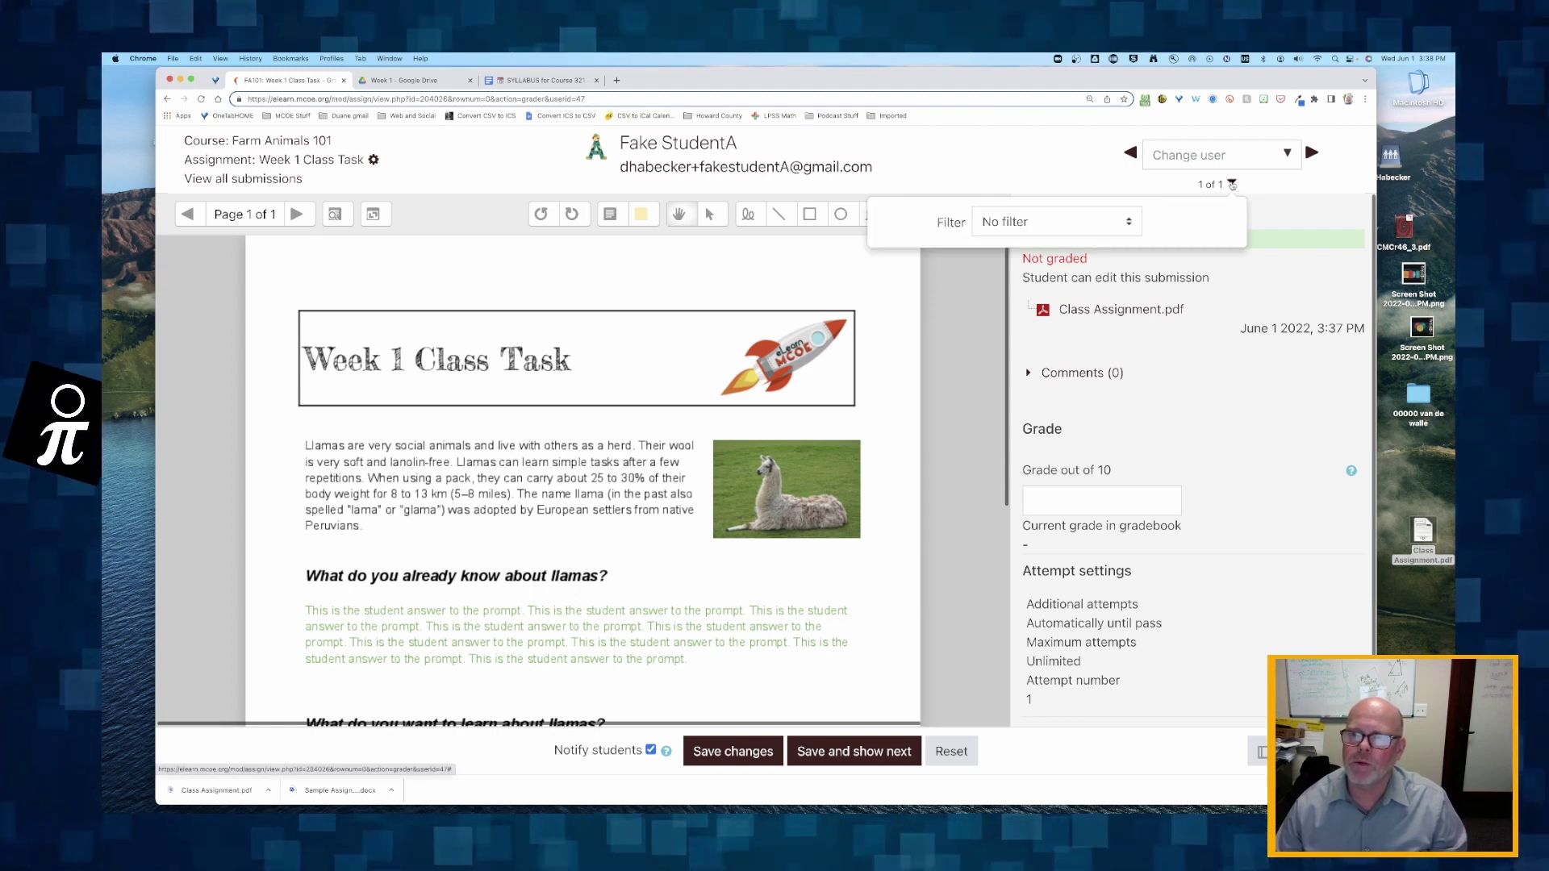
left_click(1050, 224)
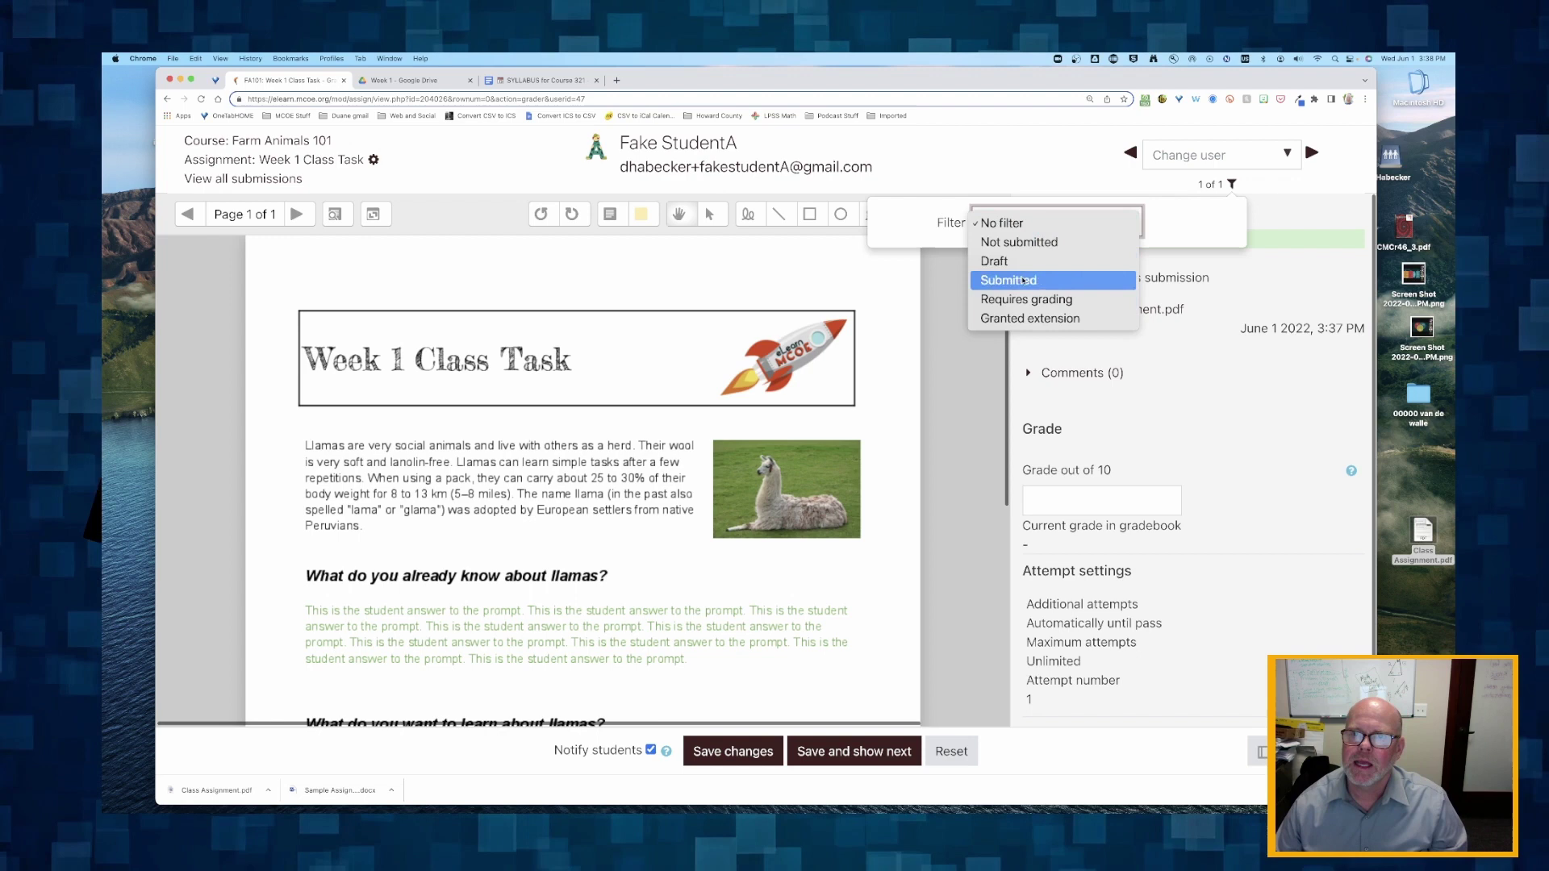
left_click(1023, 322)
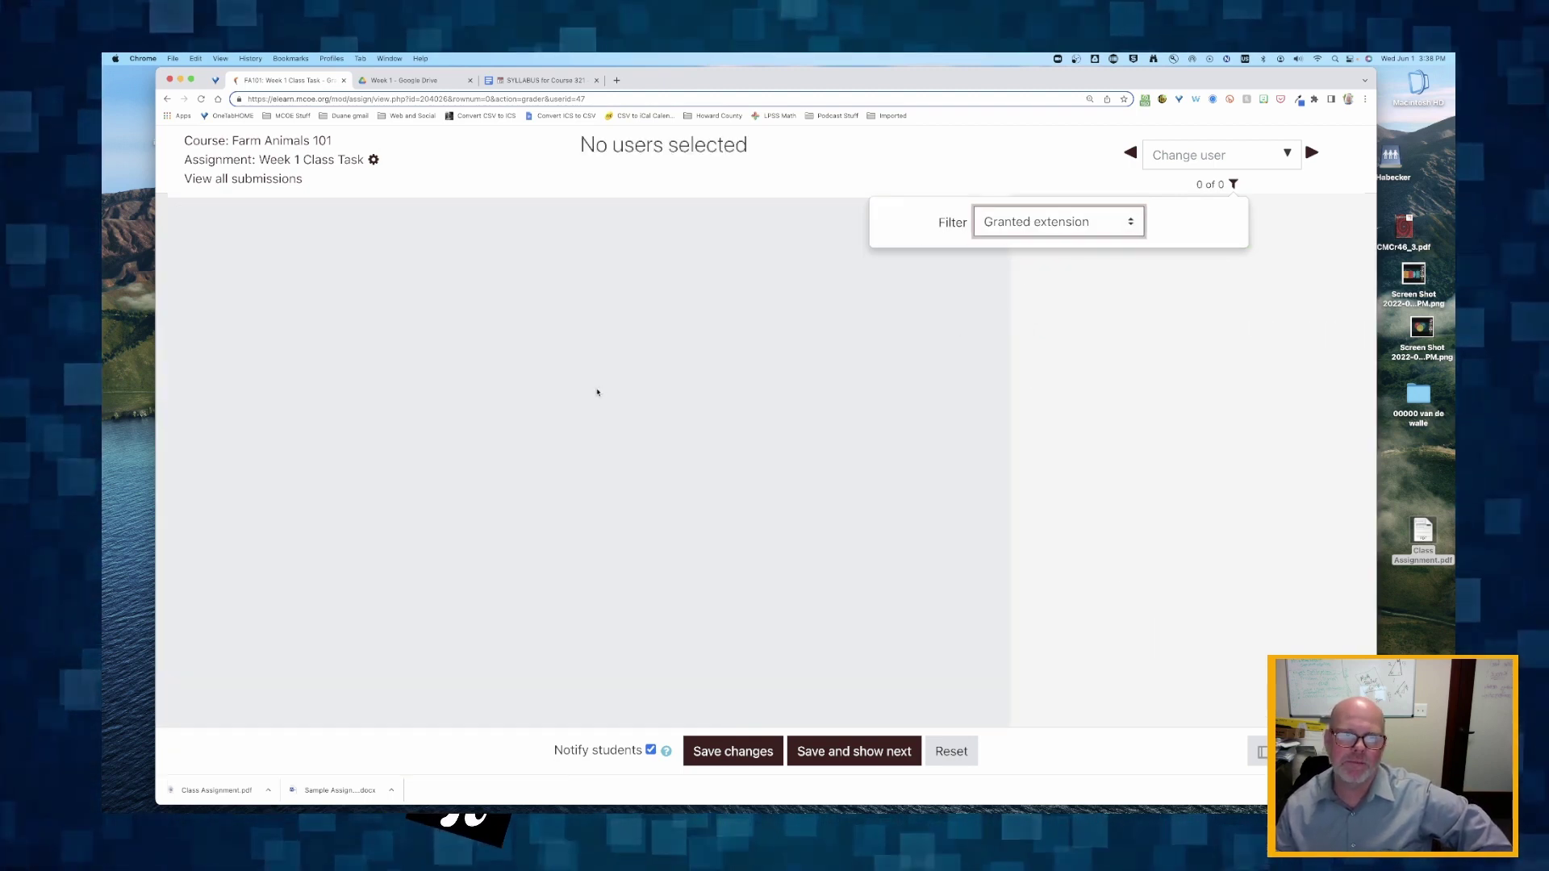
left_click(995, 223)
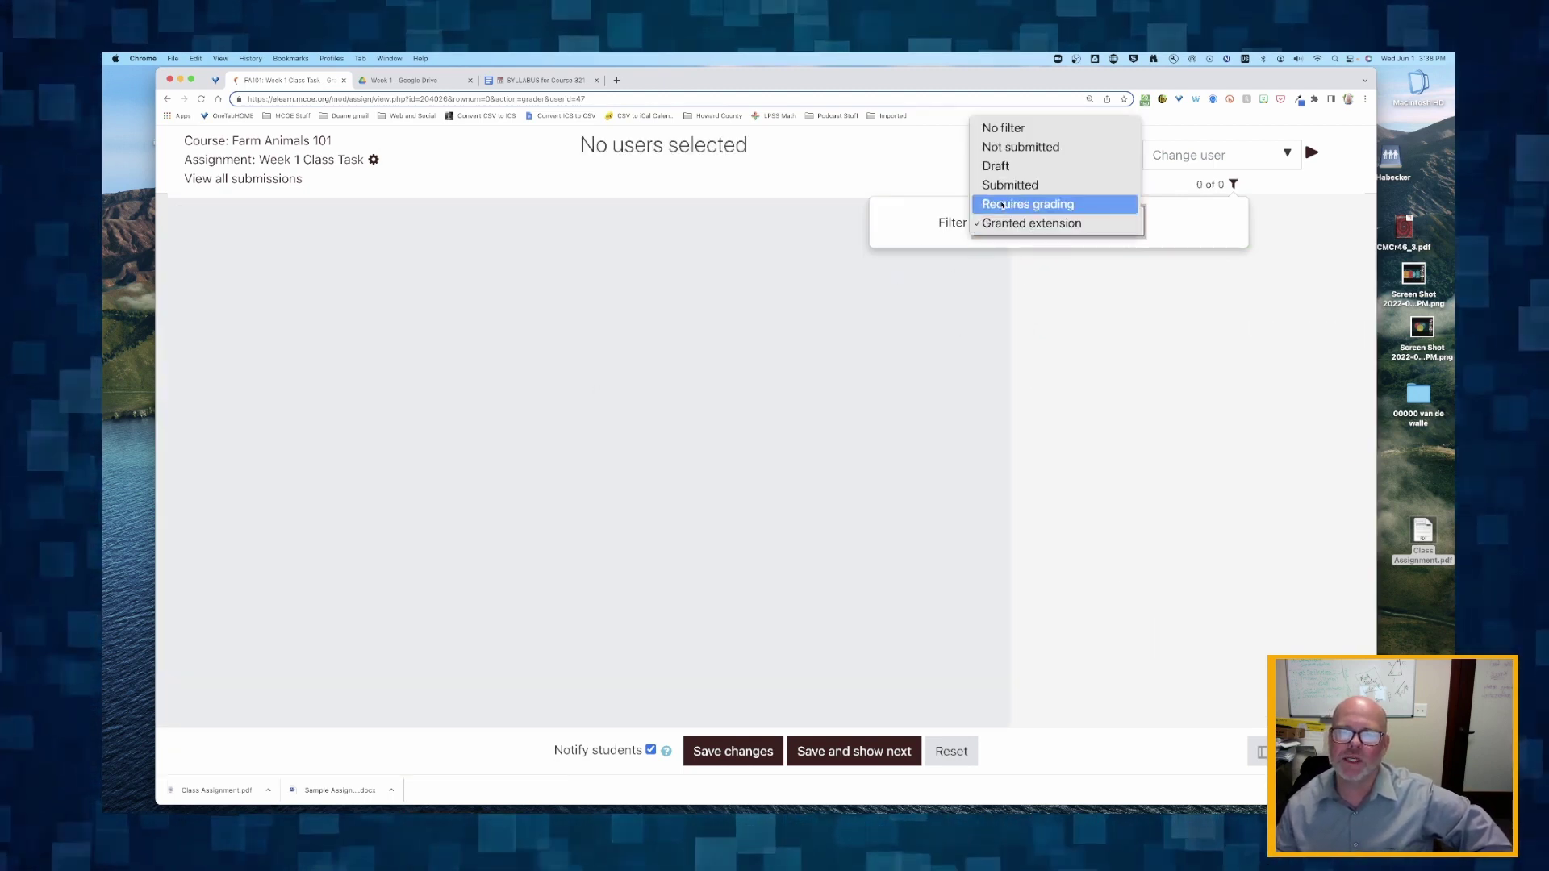
left_click(1002, 206)
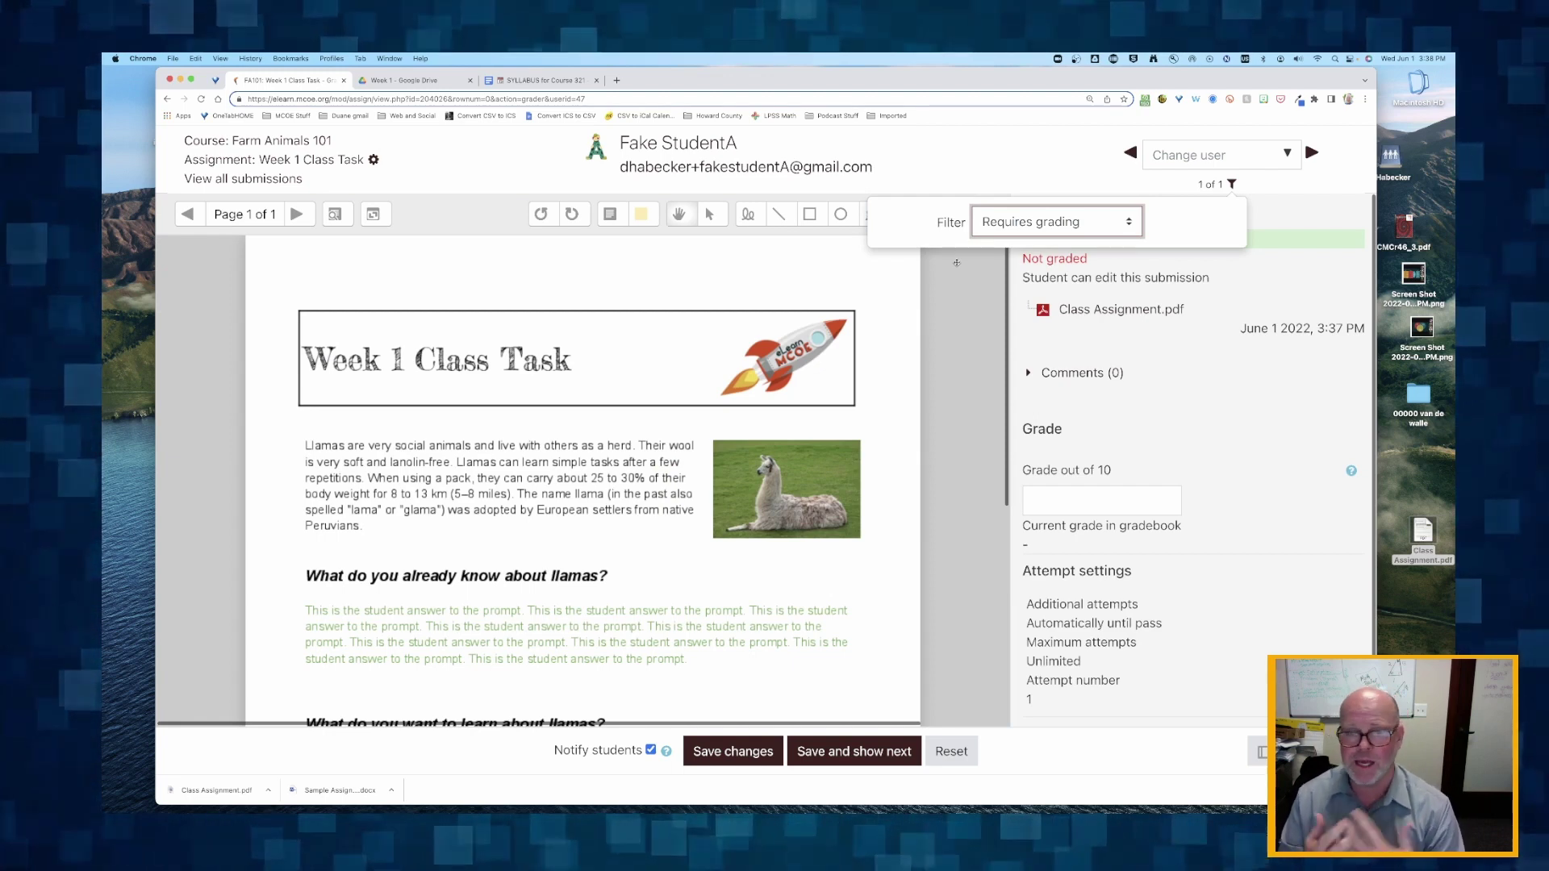
left_click(1047, 215)
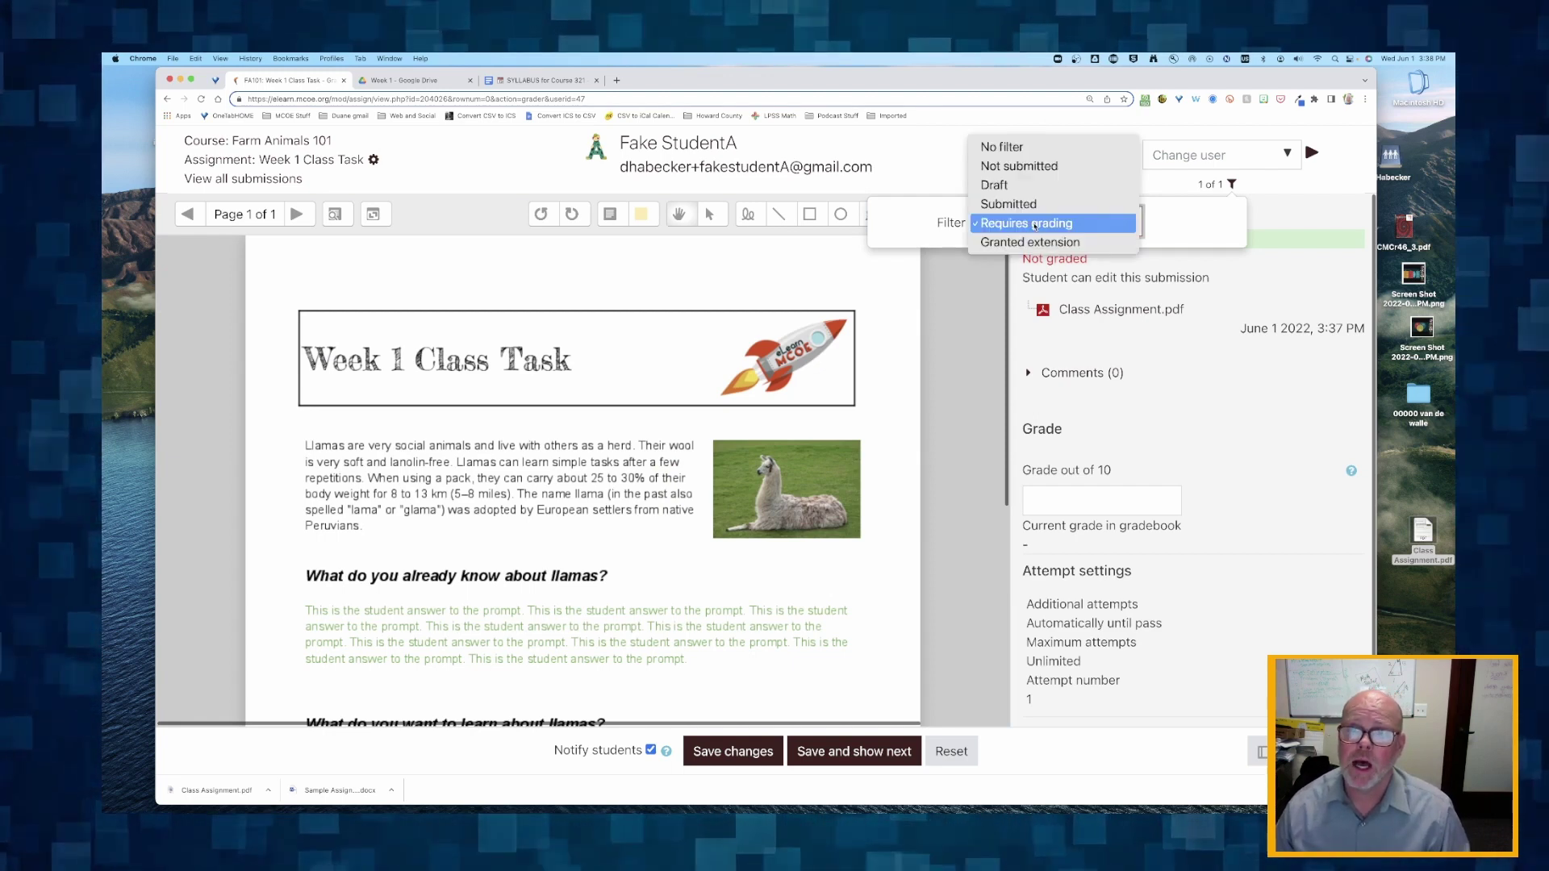
left_click(1003, 150)
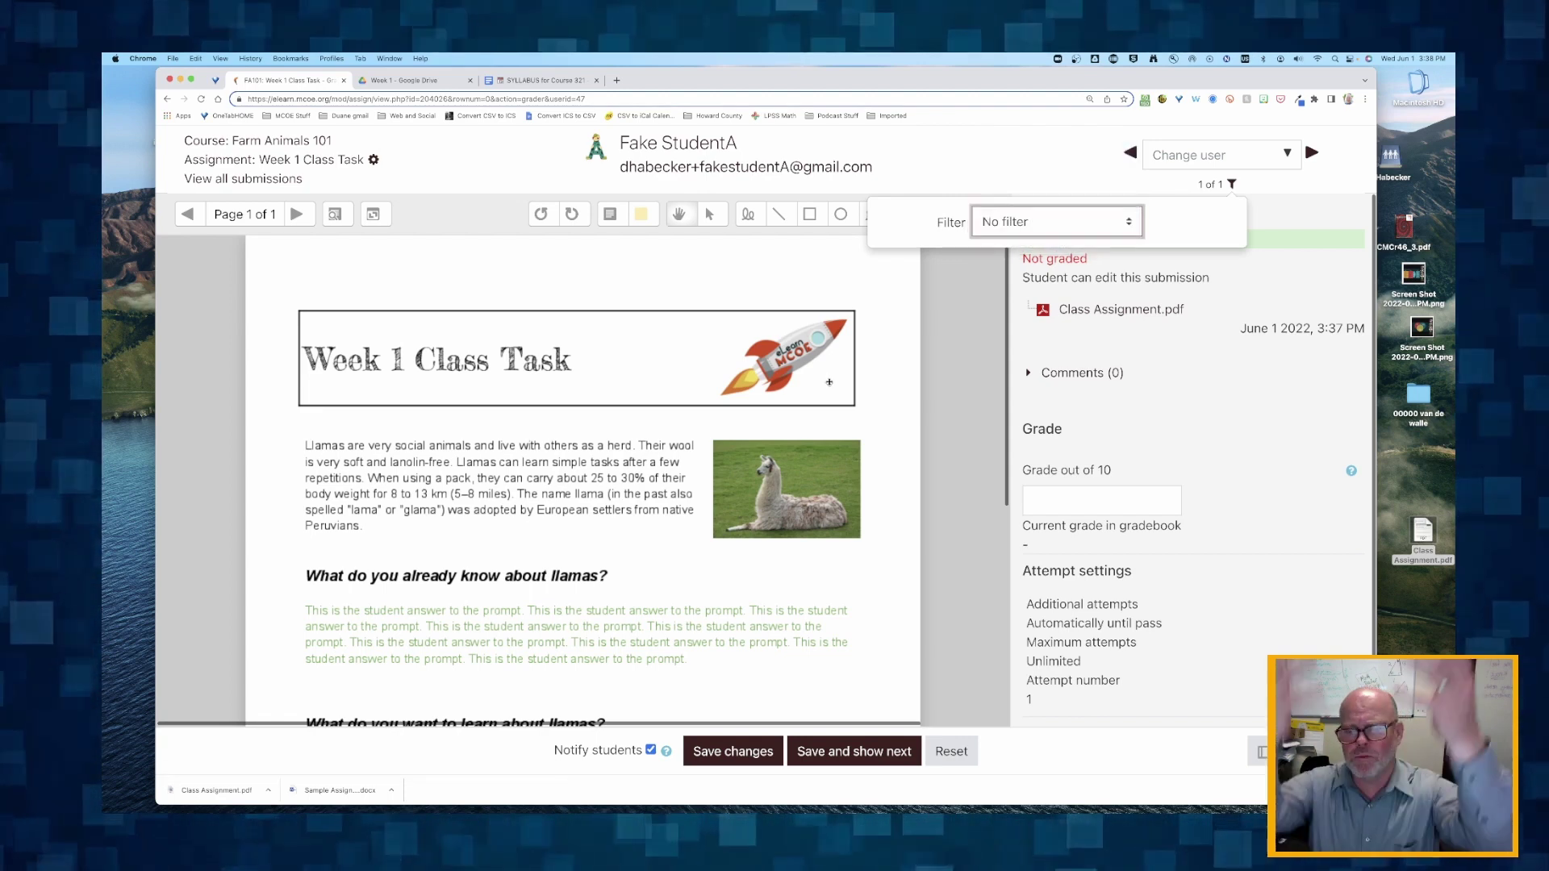
left_click(1052, 155)
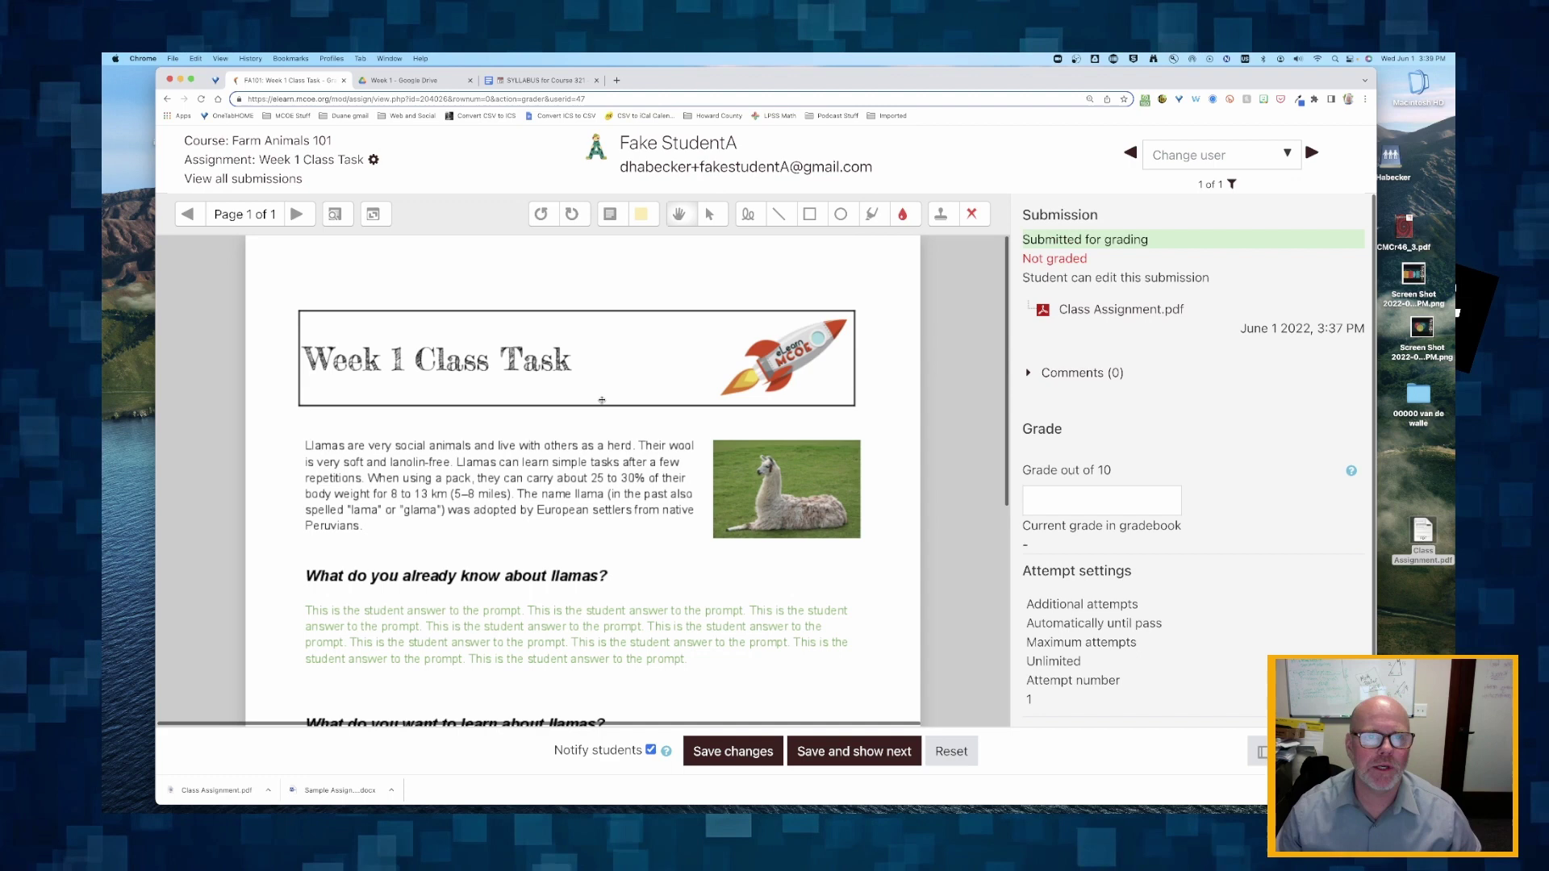
Step: Add a 'Cute llama!' comment beside the first question and collapse it to a note
scroll(437, 568, "down", 3)
scroll(437, 568, "down", 6)
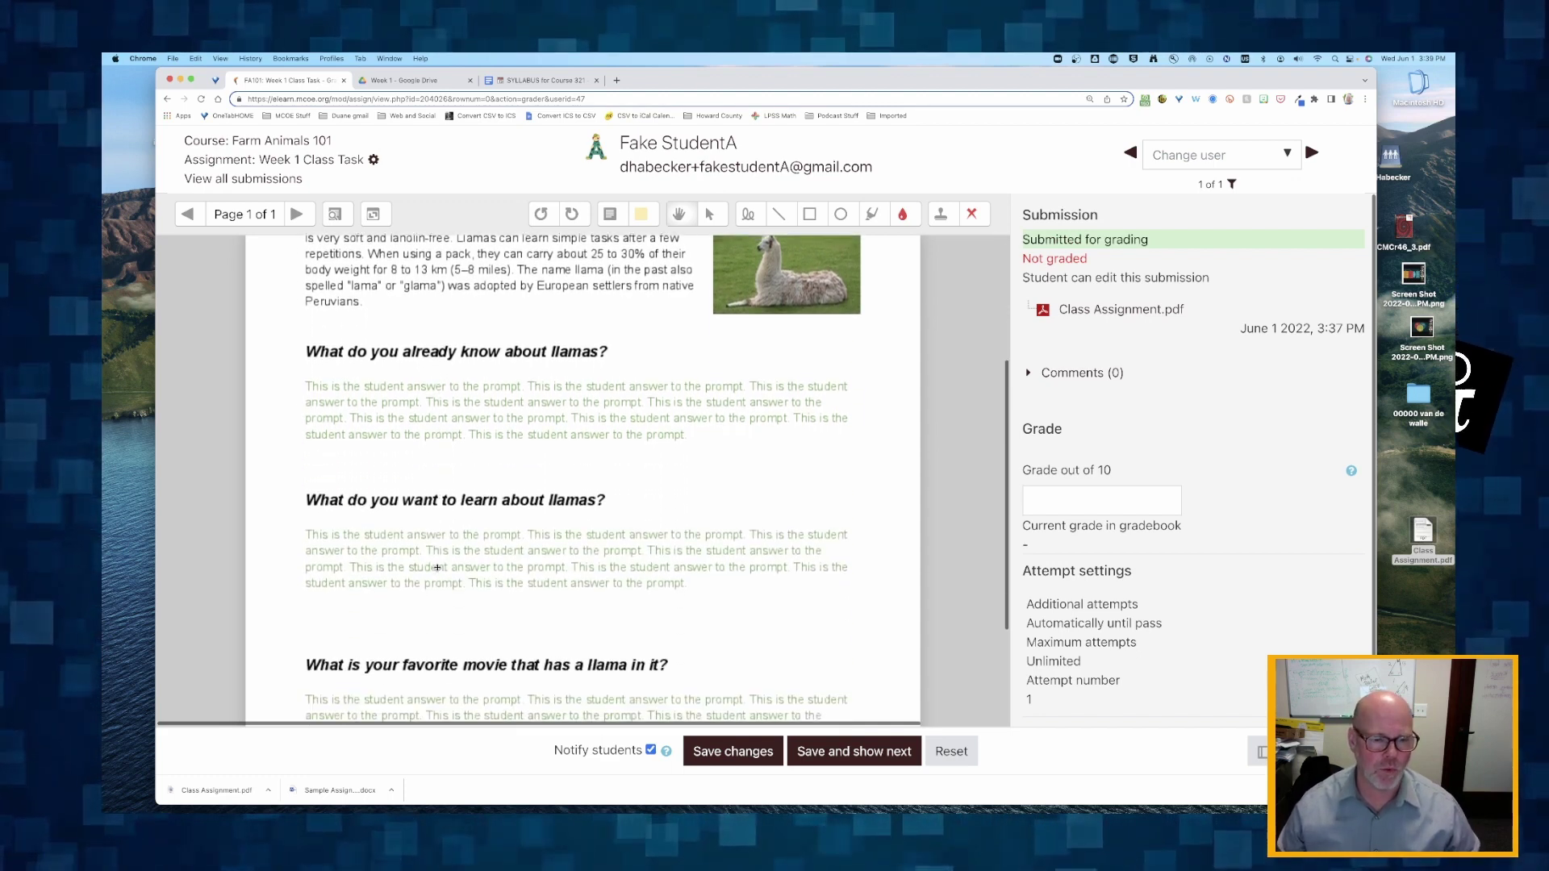
scroll(438, 568, "up", 5)
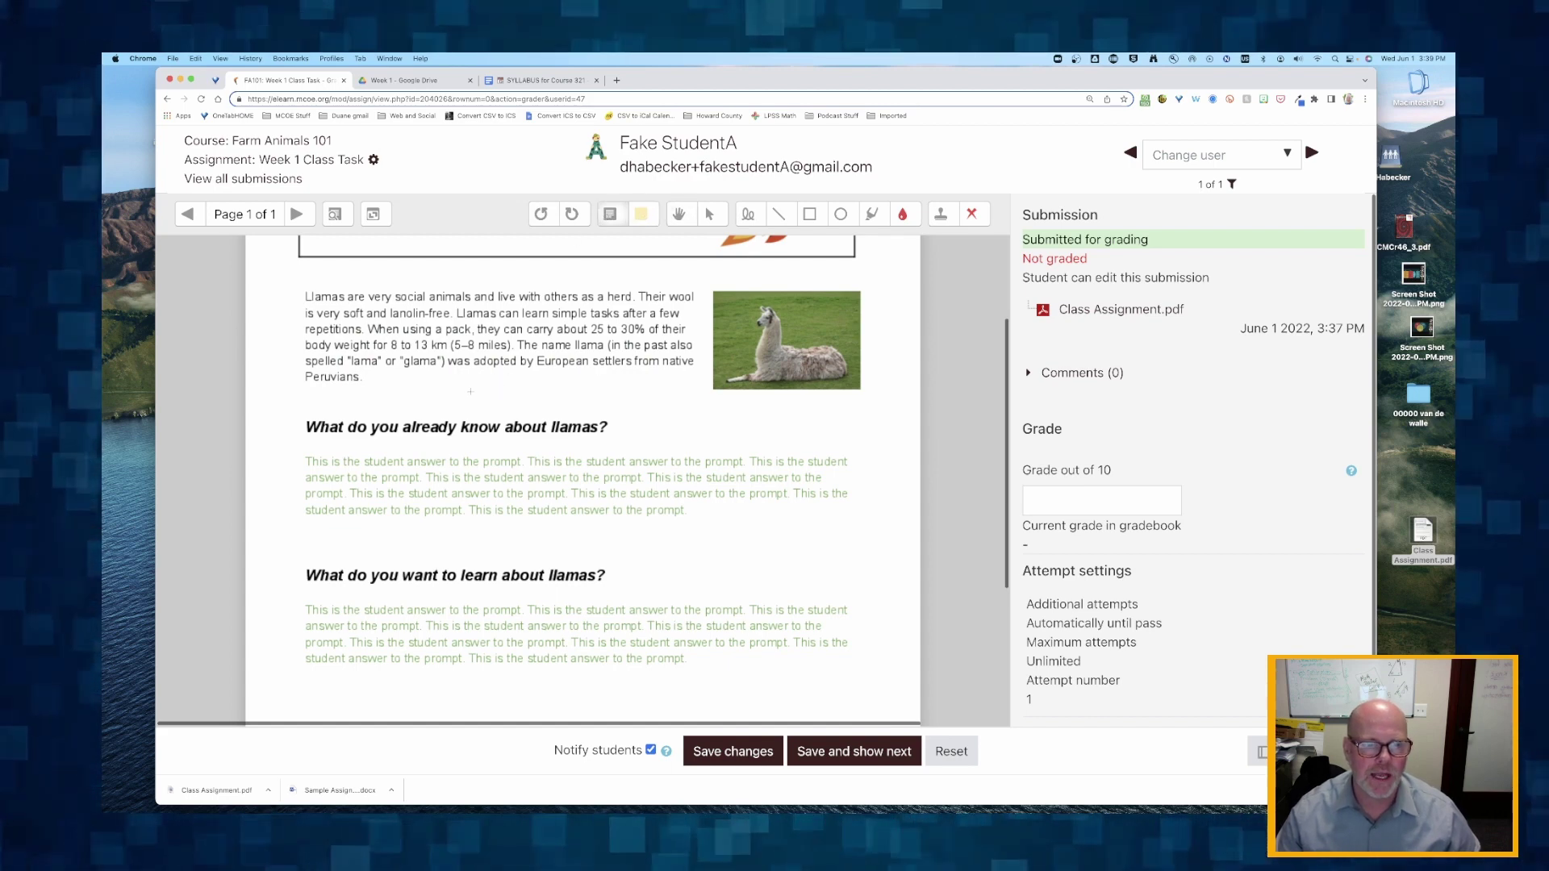
left_click_drag(456, 384, 670, 401)
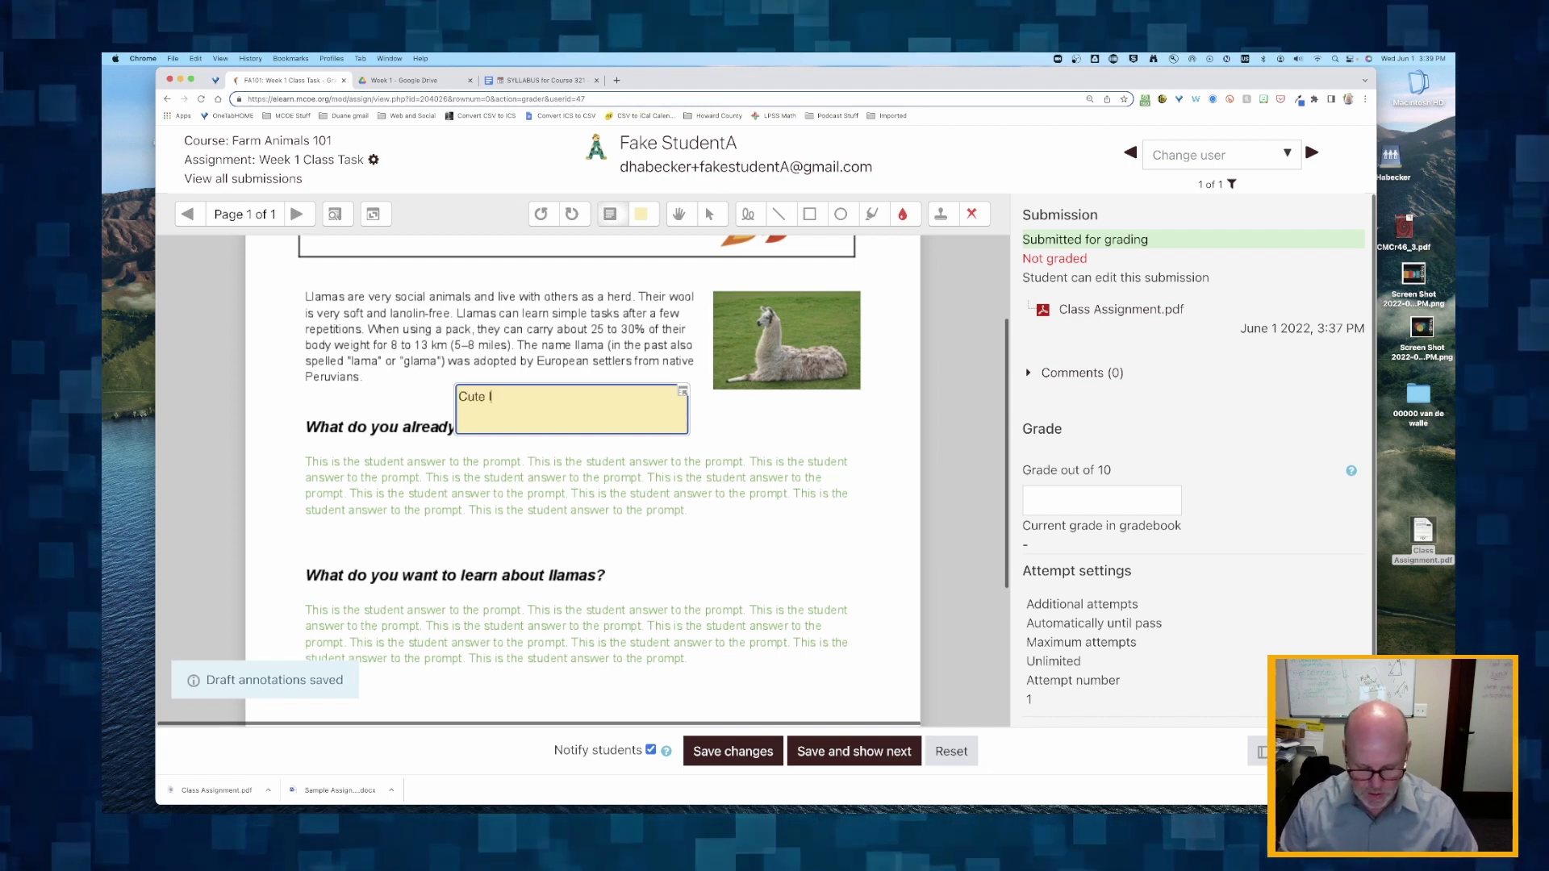
type("Cute llama!")
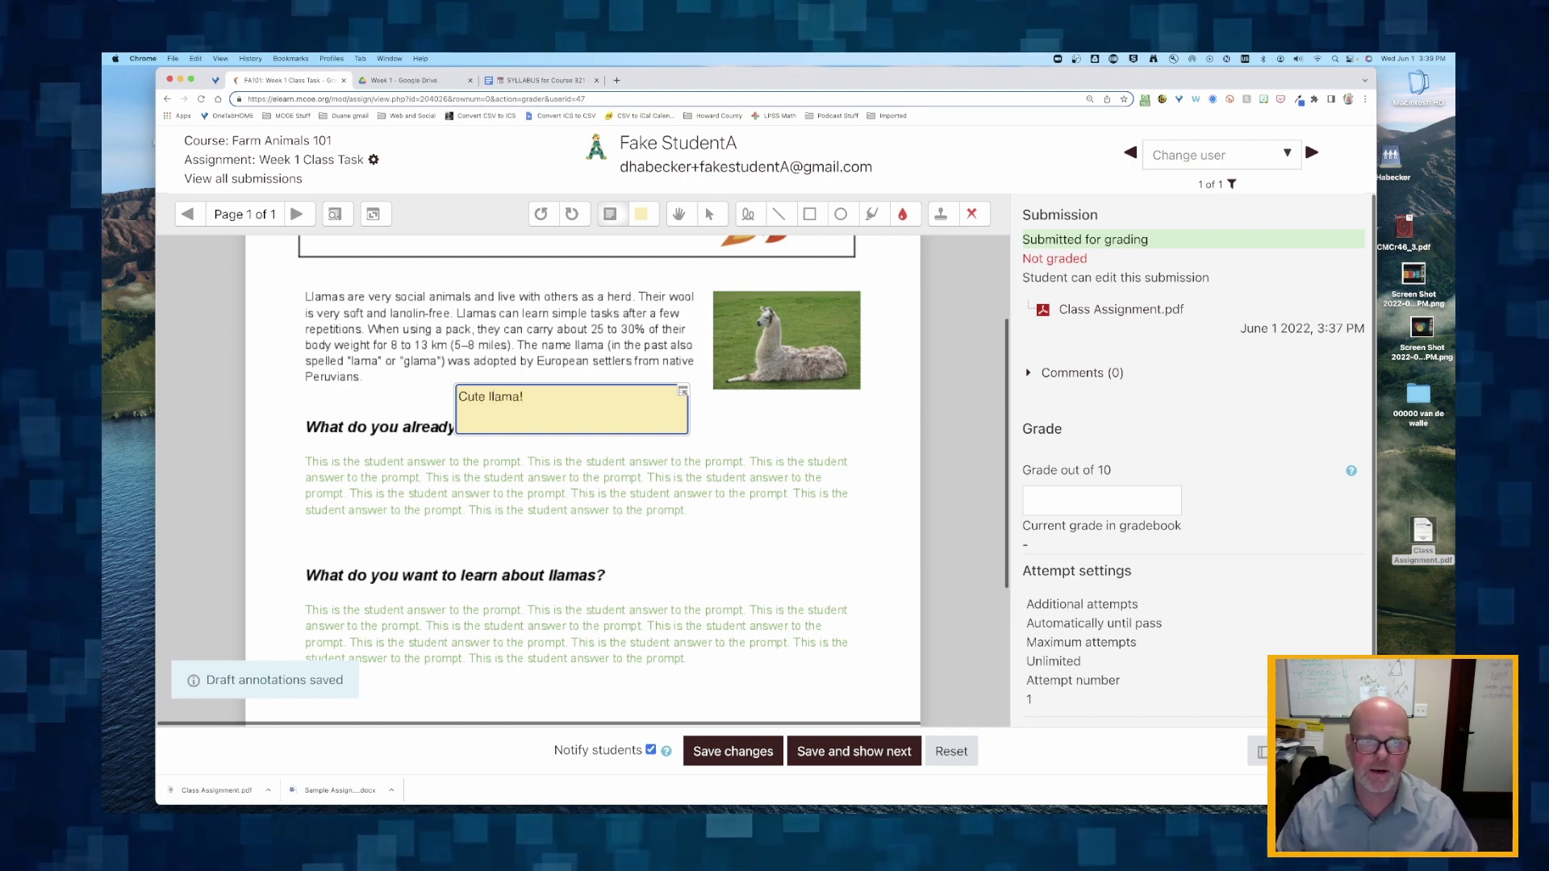
left_click(815, 424)
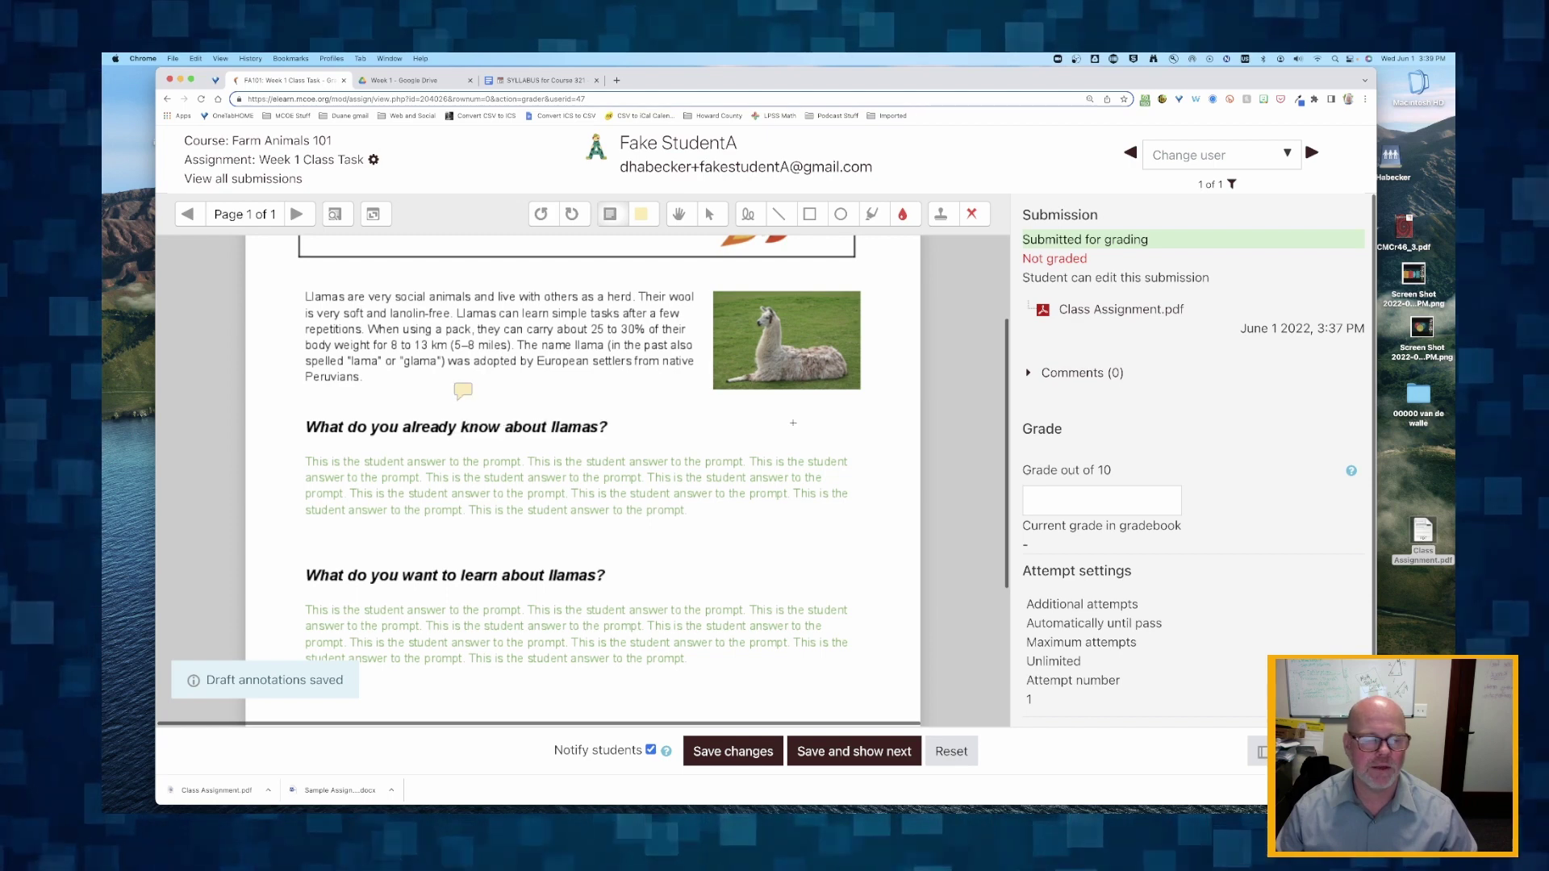
left_click(462, 388)
left_click(402, 398)
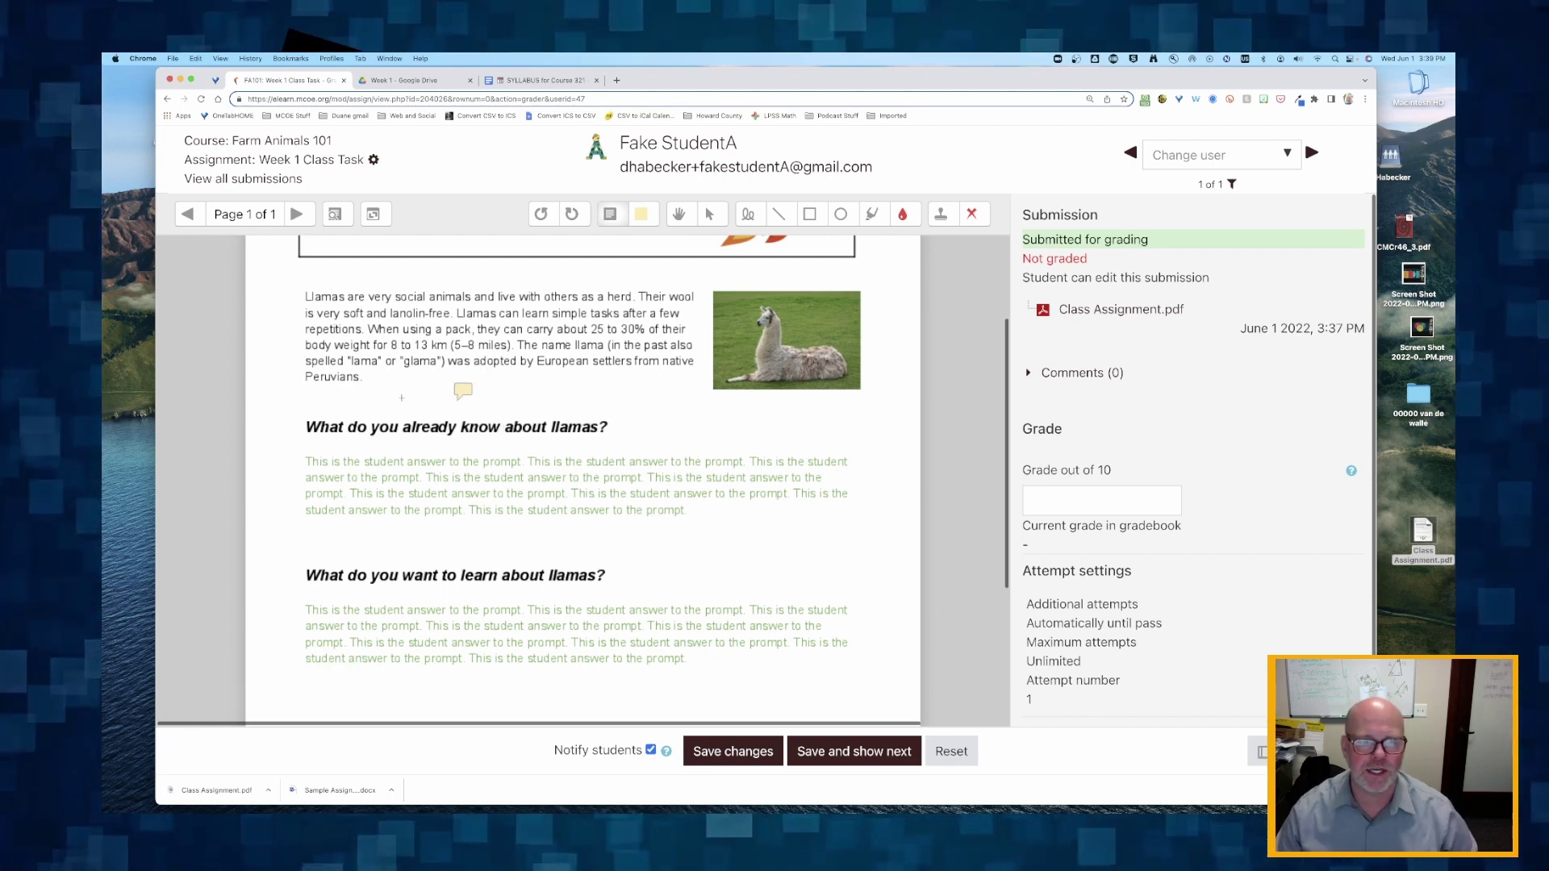
Step: Circle the llama photo, box the llamas question heading, and mark the herds phrase in red
left_click(748, 216)
mouse_move(735, 280)
left_mouse_down()
mouse_move(815, 424)
mouse_move(849, 297)
mouse_move(701, 265)
left_mouse_up()
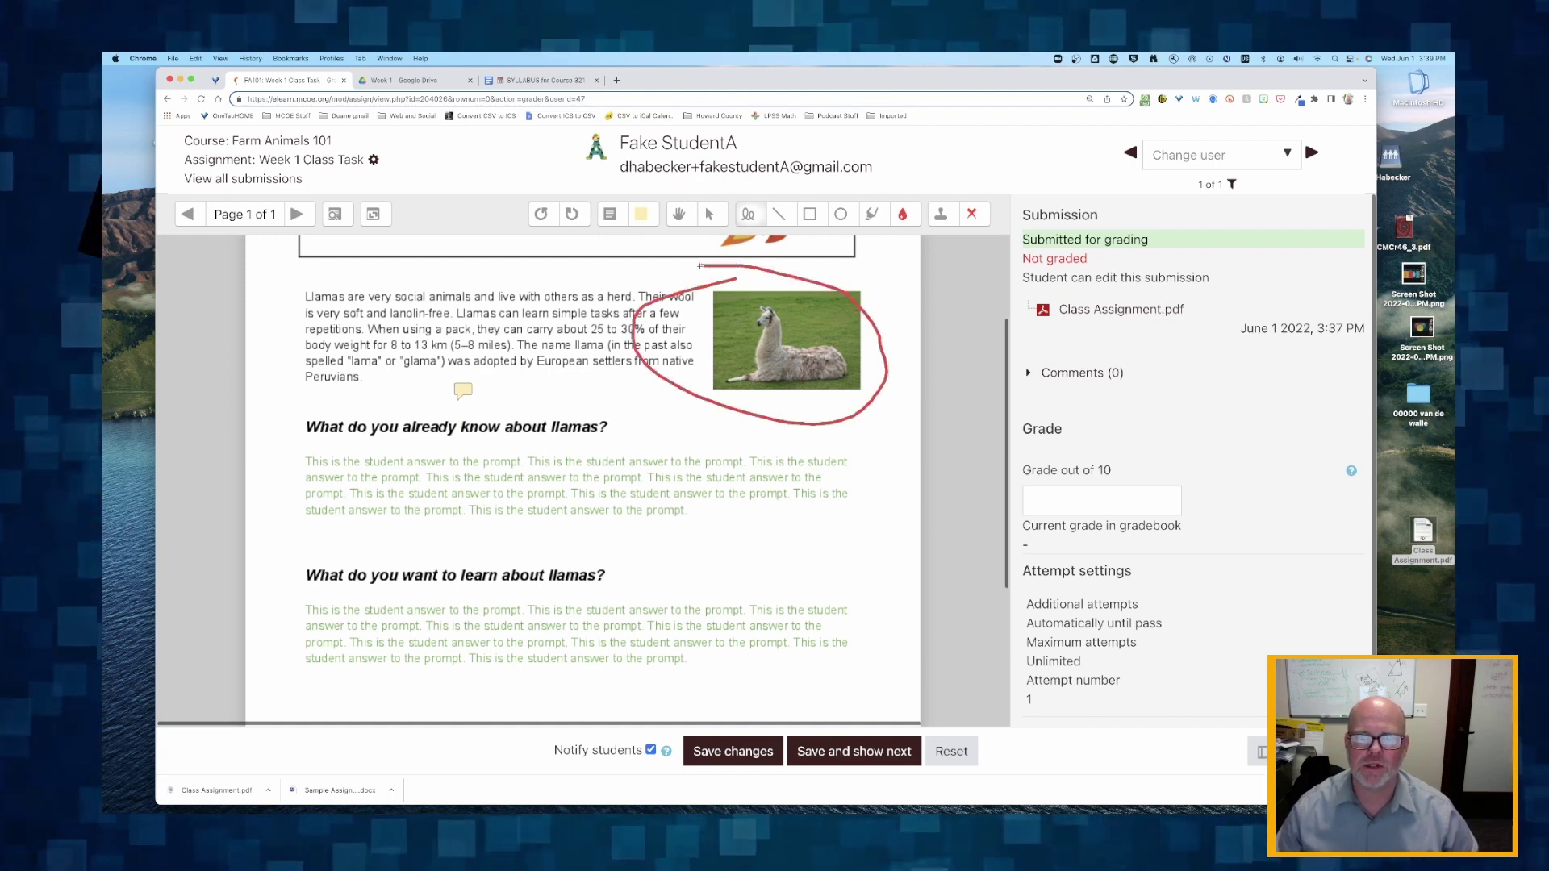
left_click(810, 214)
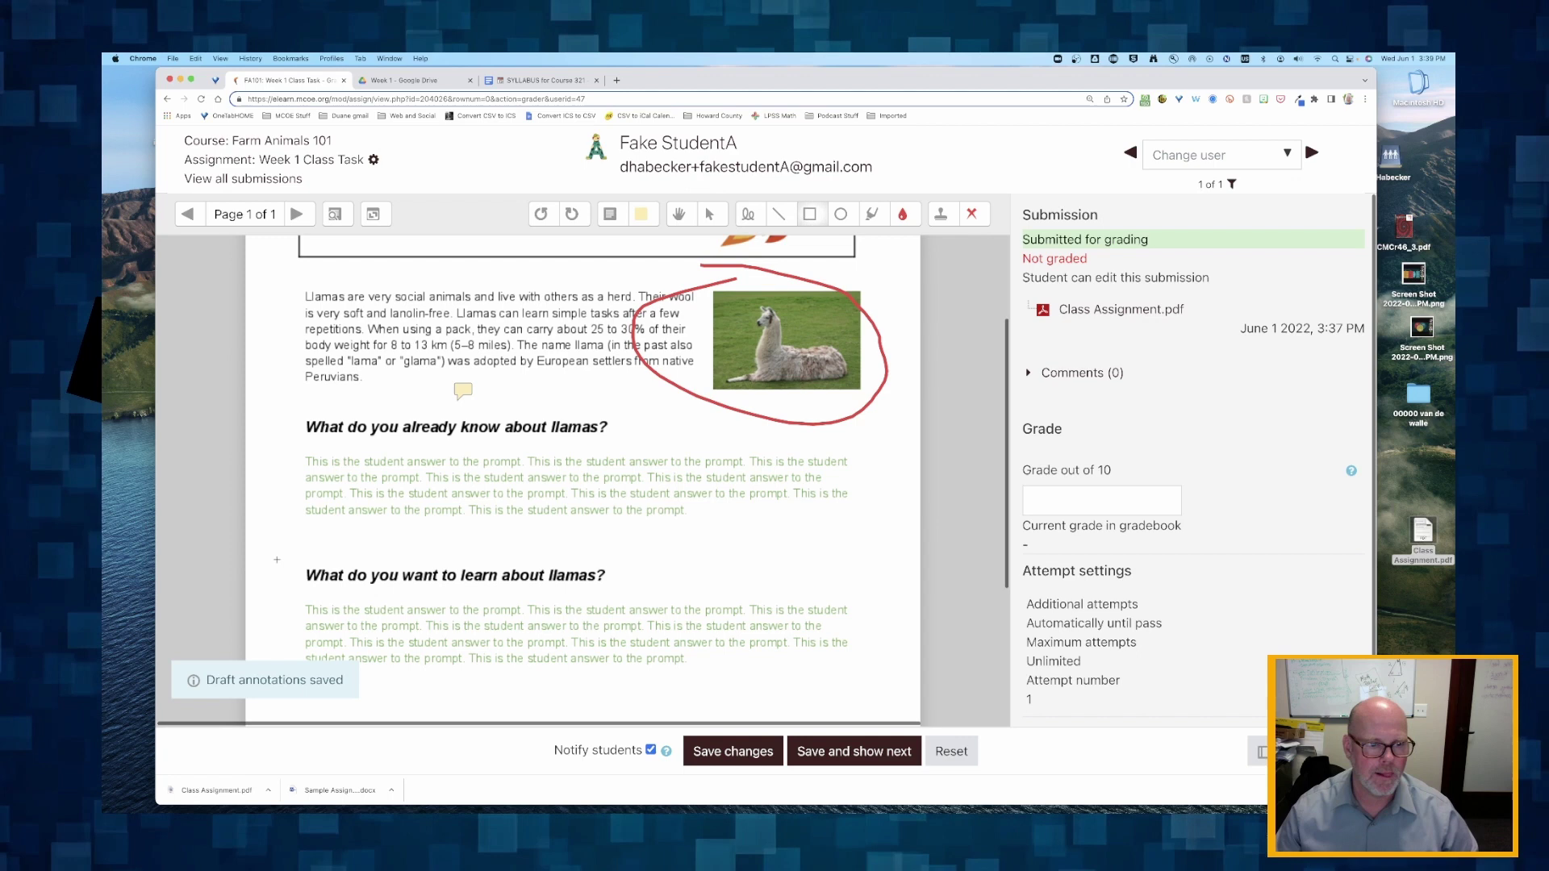
left_click_drag(289, 561, 640, 590)
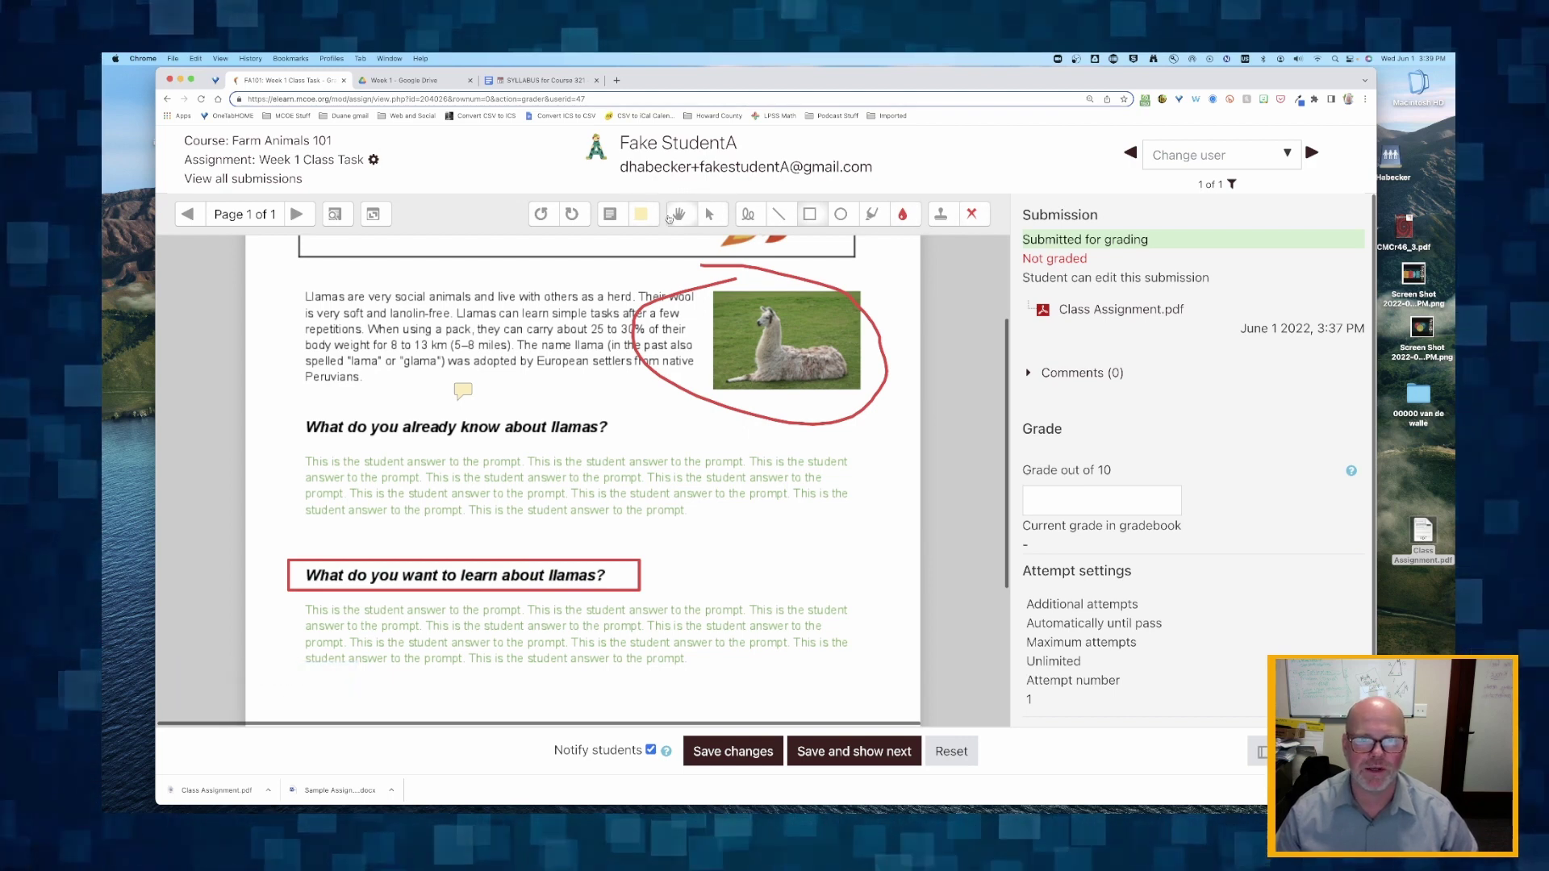
left_click(871, 215)
left_click_drag(410, 296, 593, 297)
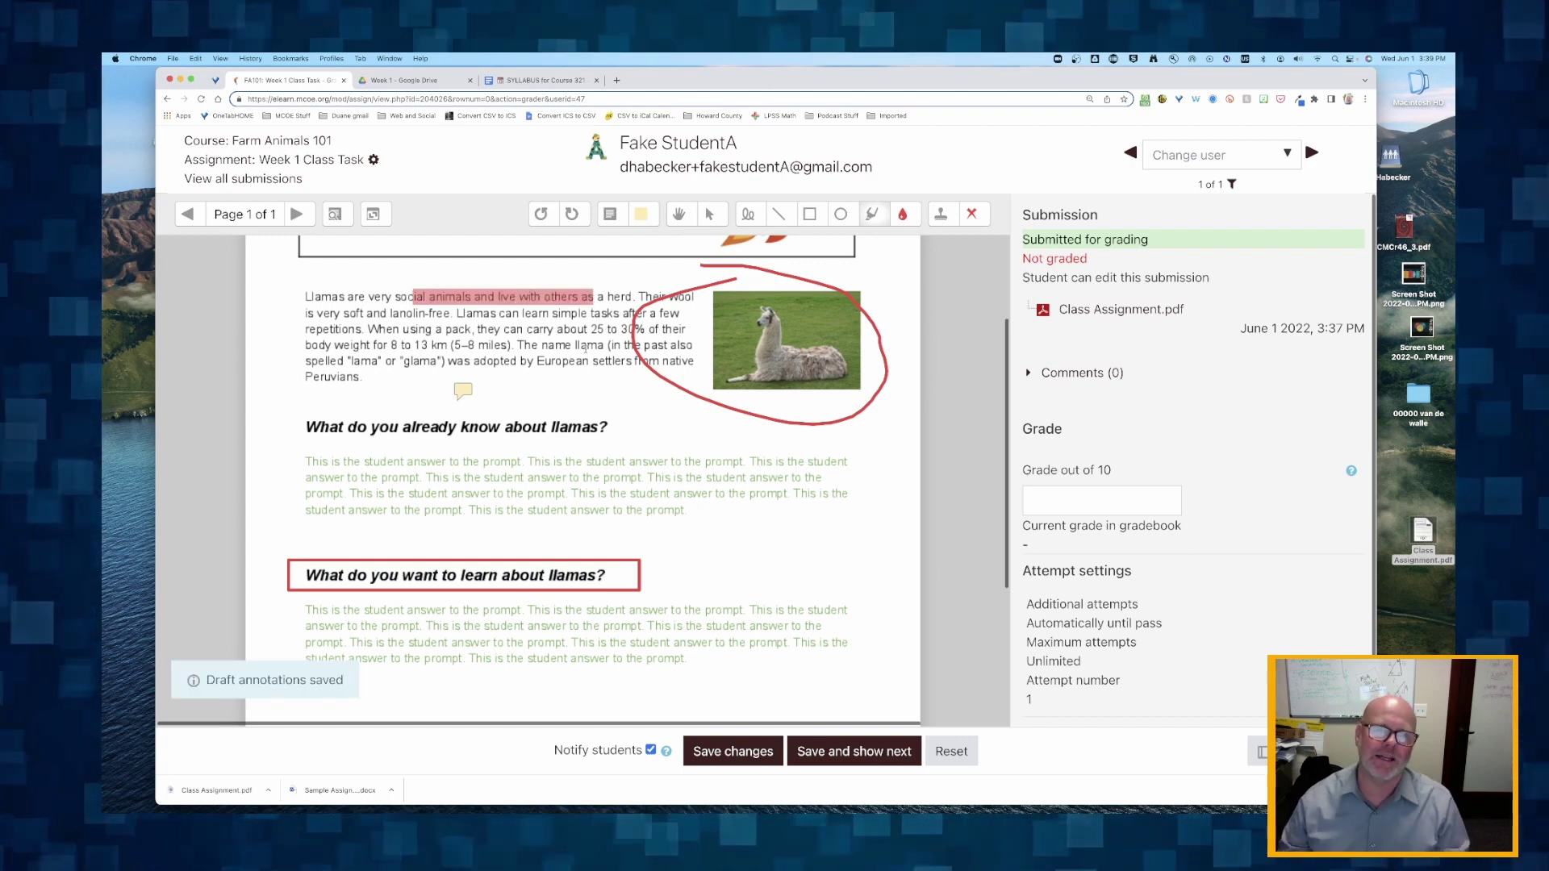
scroll(532, 487, "down", 5)
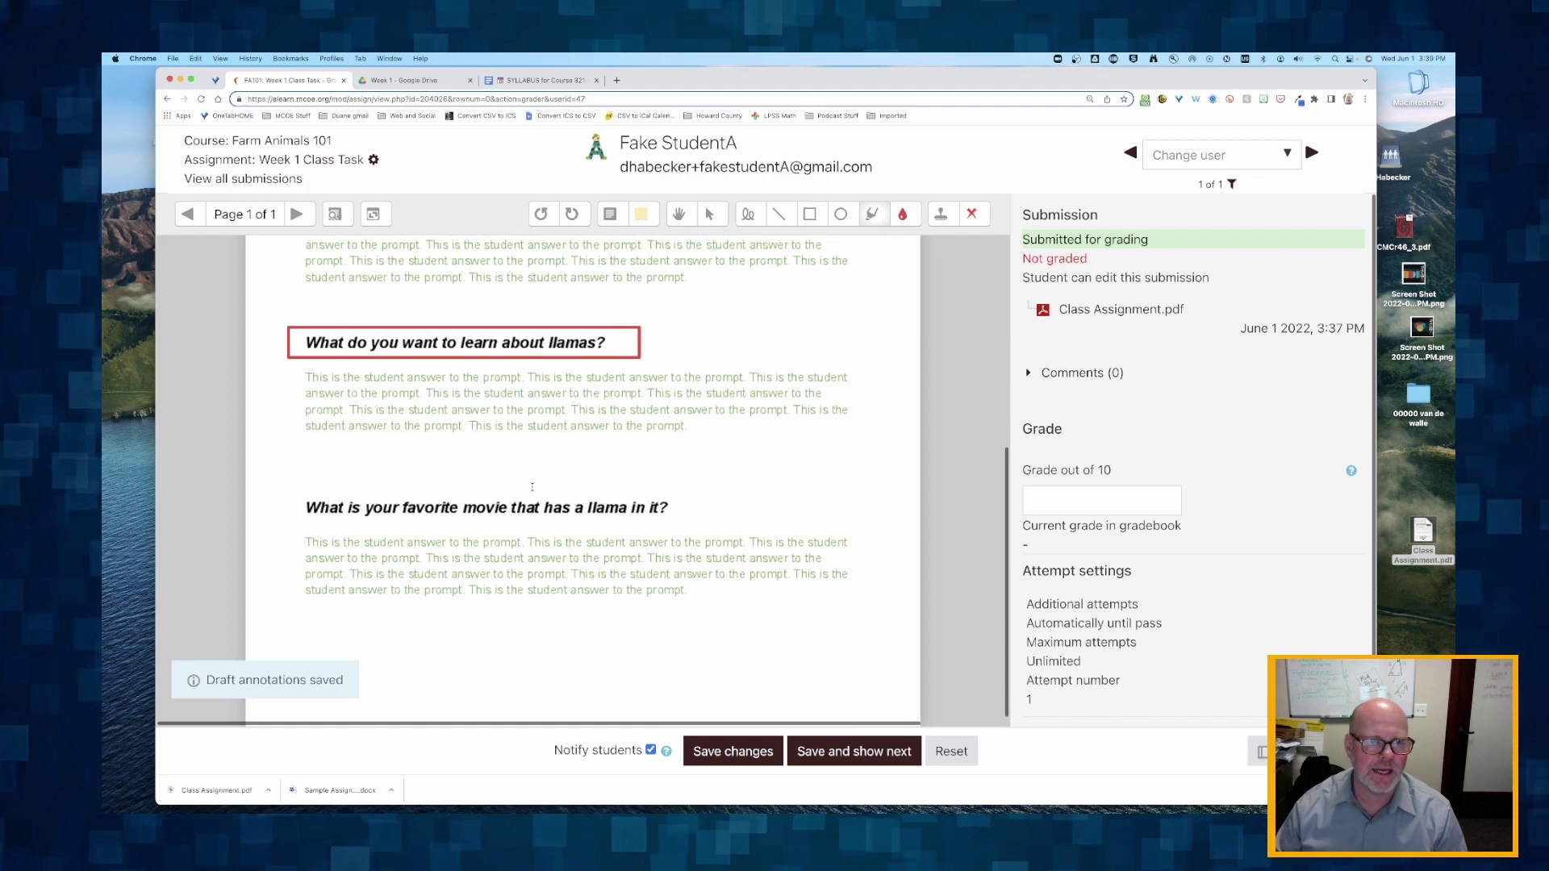
Step: Add a blue comment 'Here are the final thoughts I have for you paper...' below the last answer
left_click(640, 214)
left_click(641, 358)
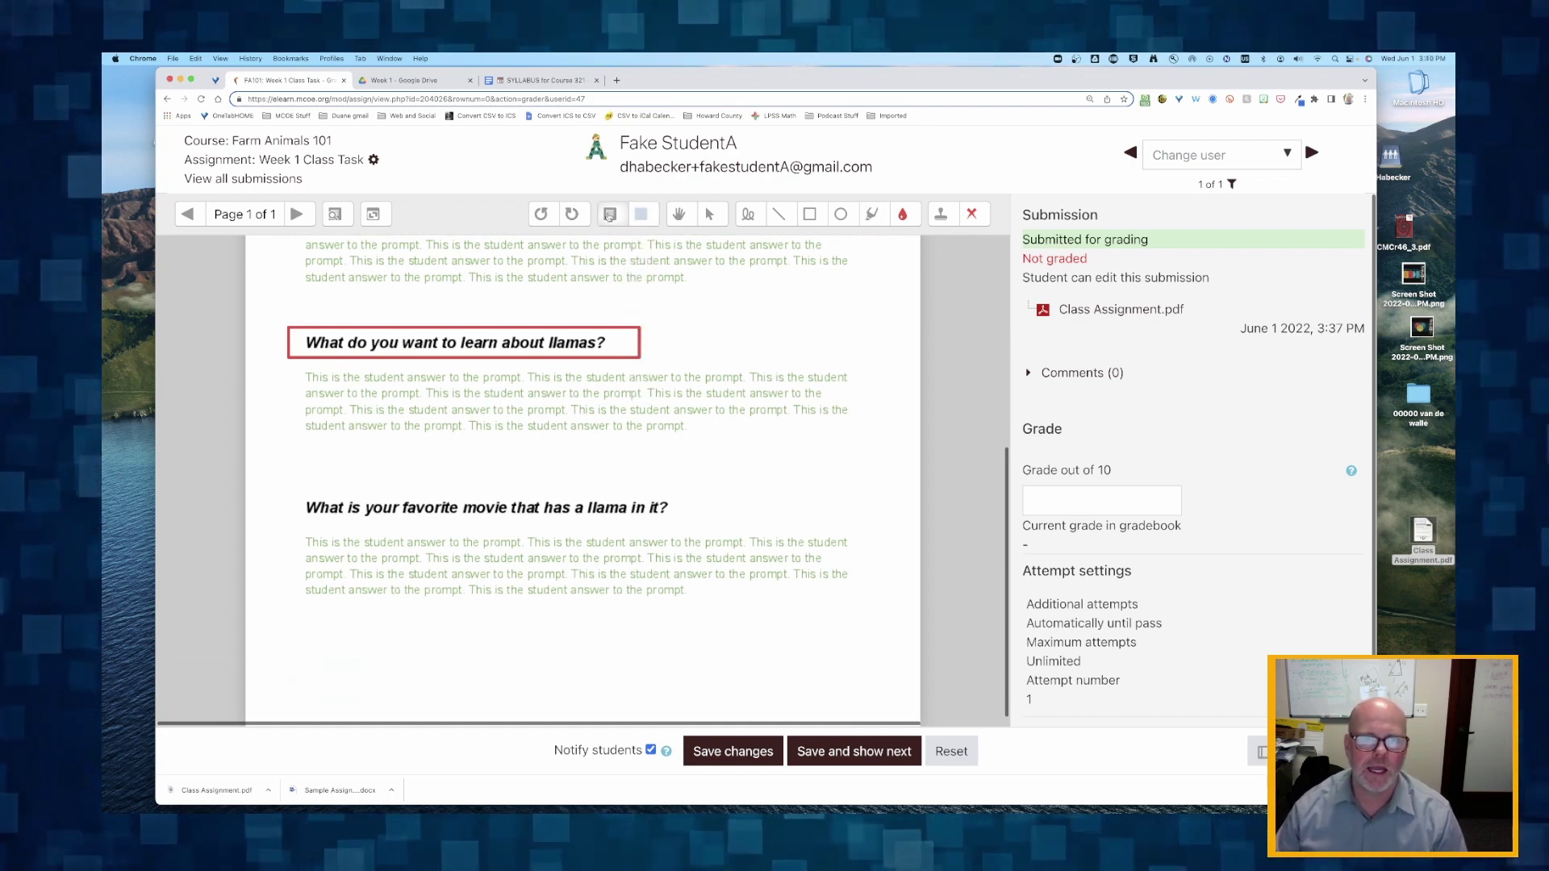
left_click_drag(313, 703, 871, 625)
type("Her")
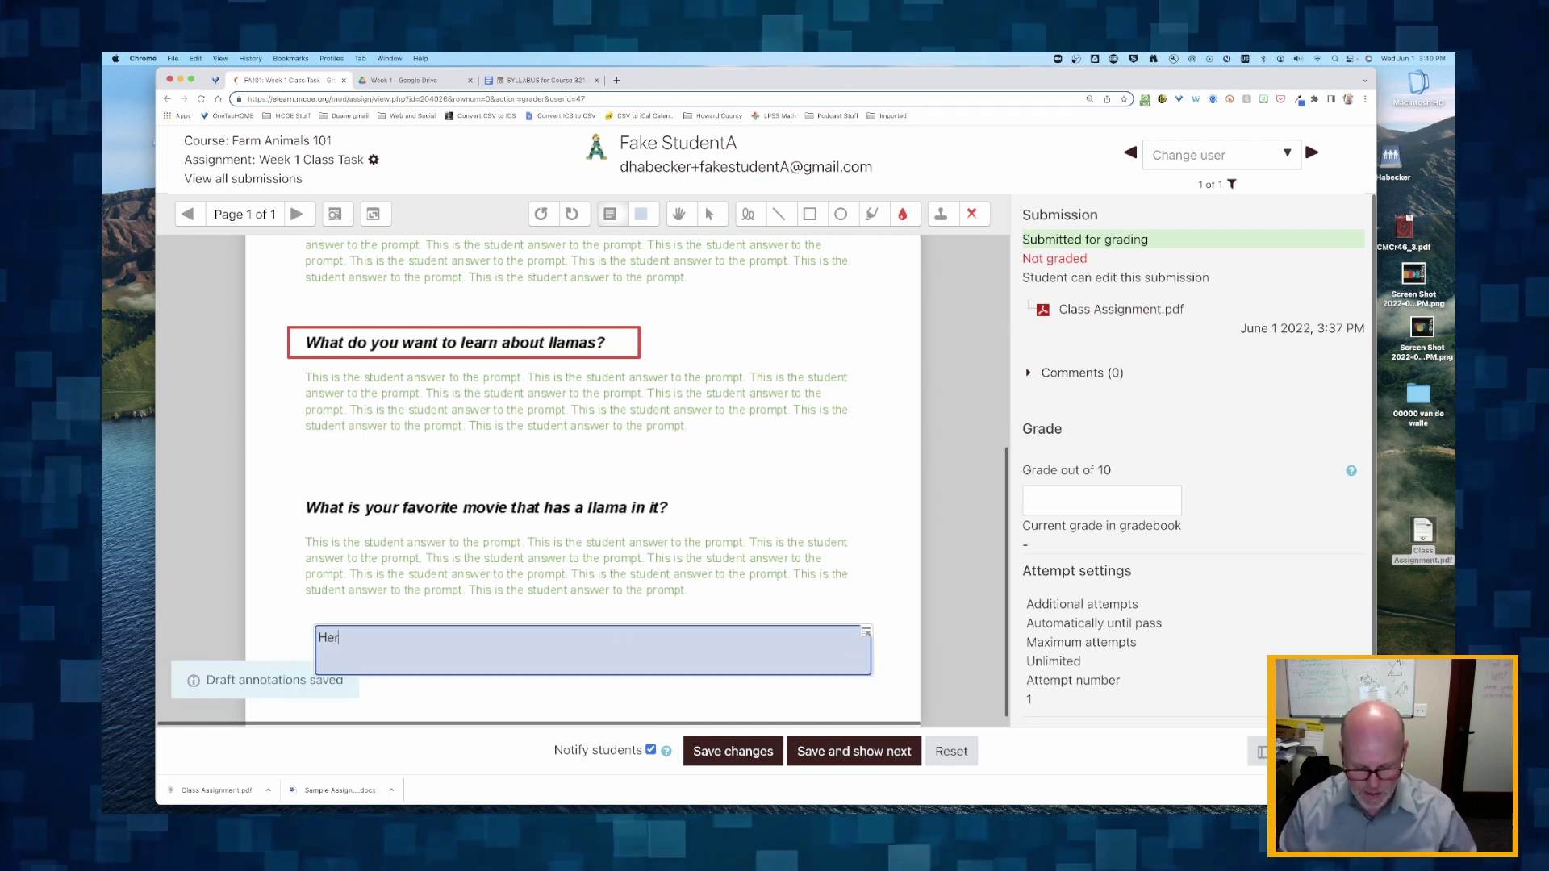
type("e are the final")
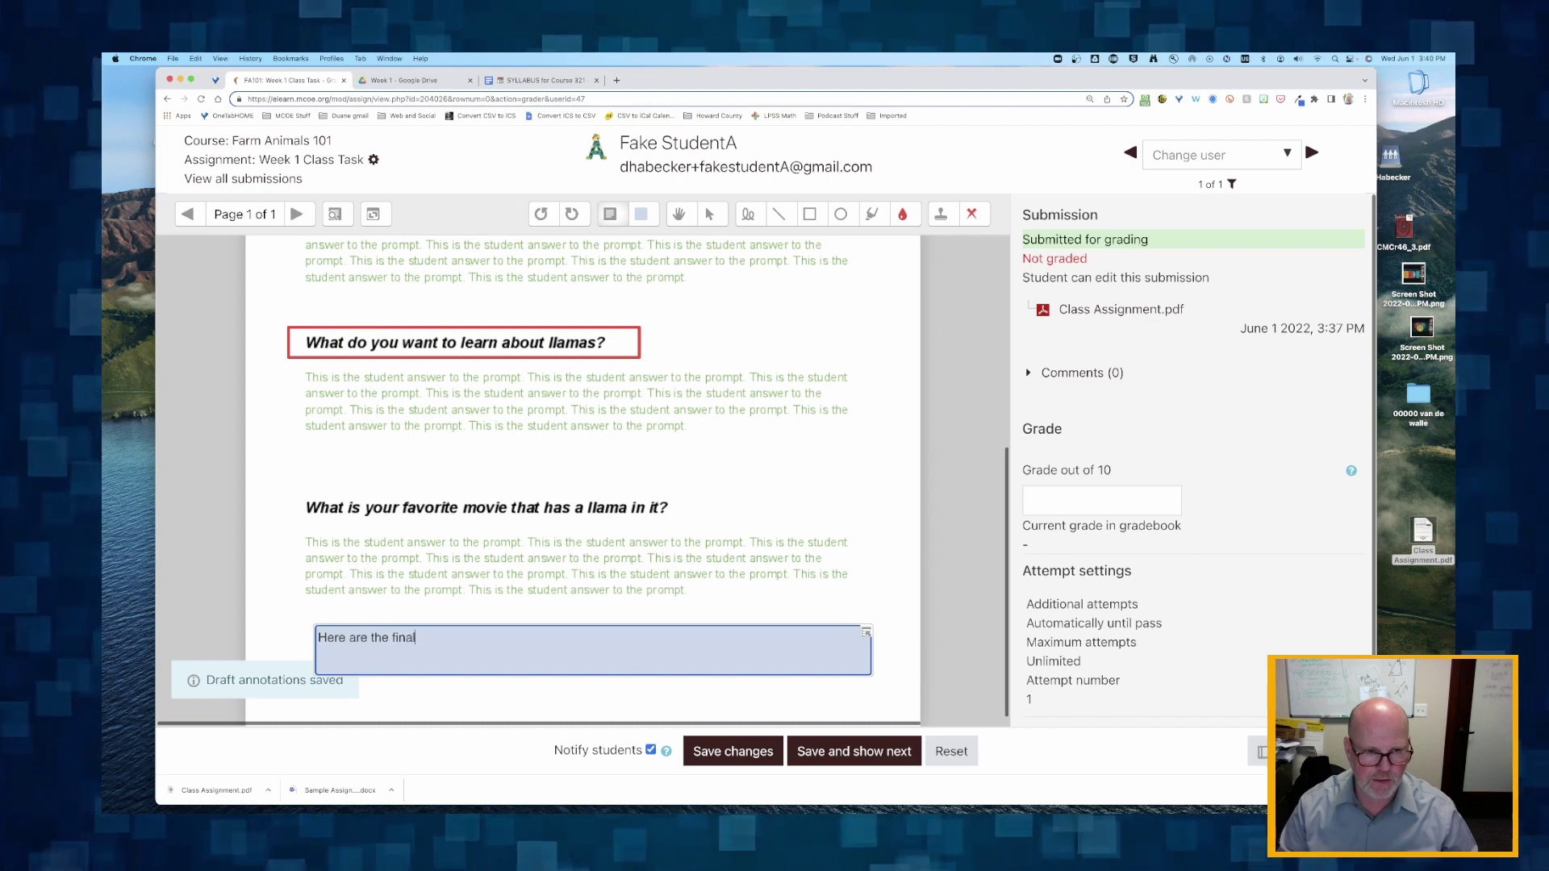
type(" thoughts I have for you")
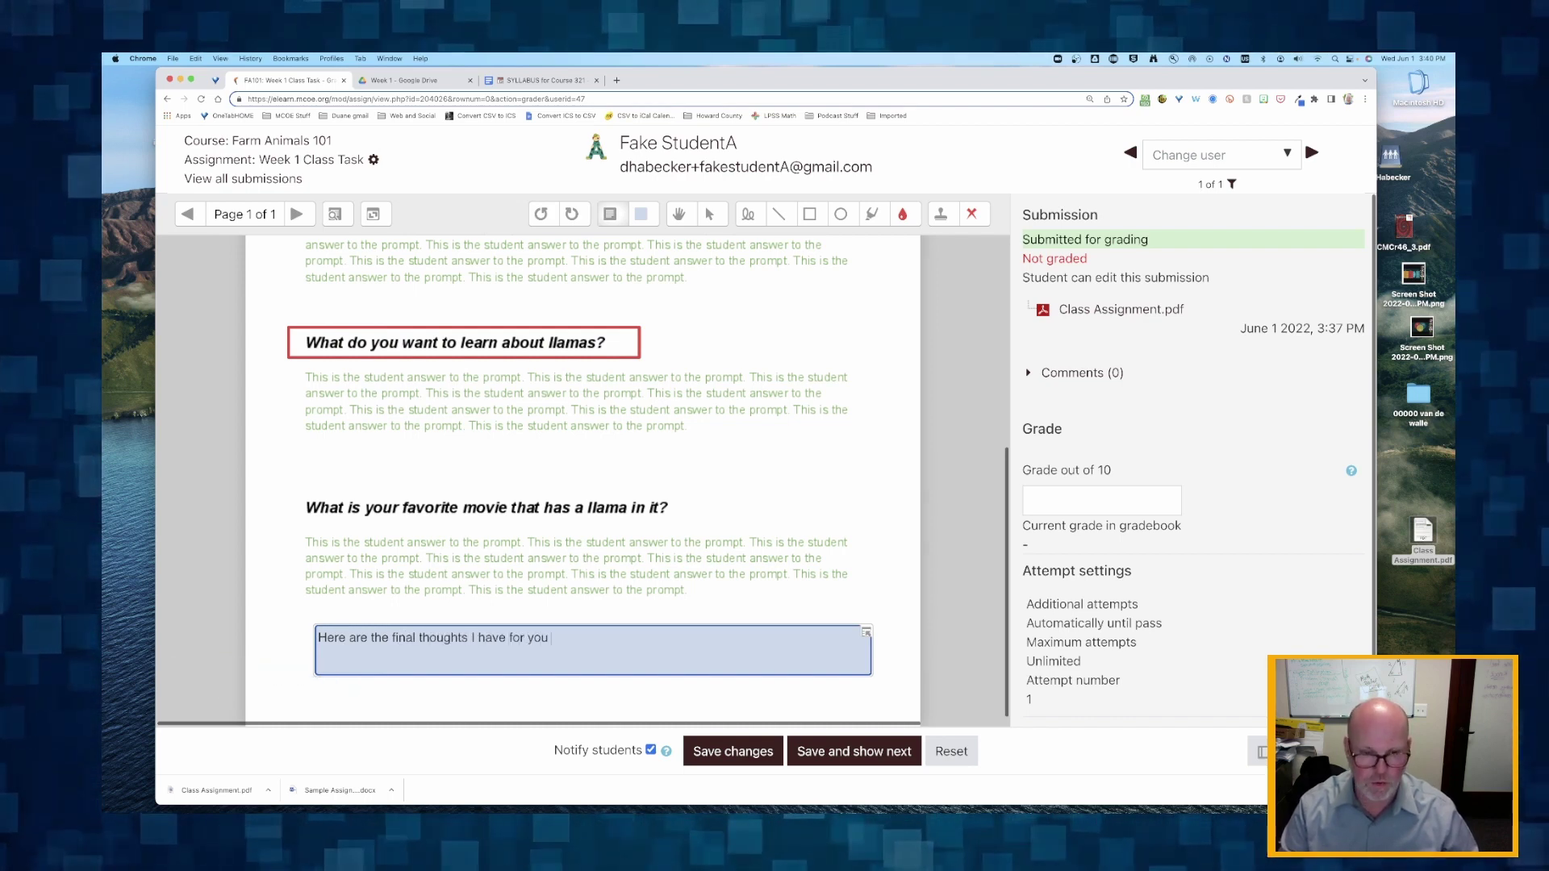
type(" paper...")
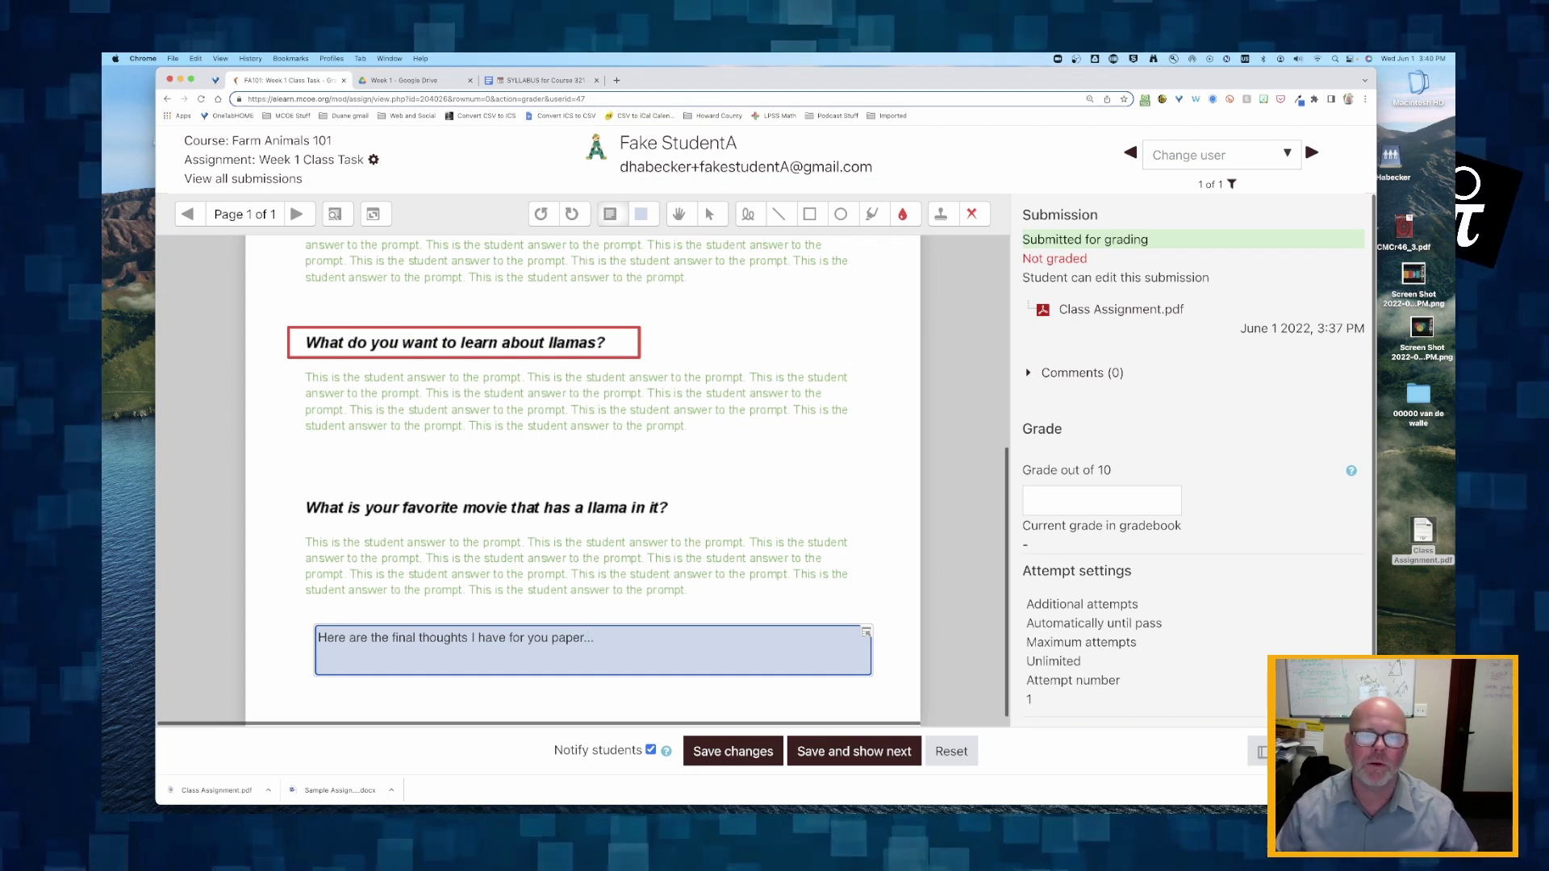
left_click(885, 602)
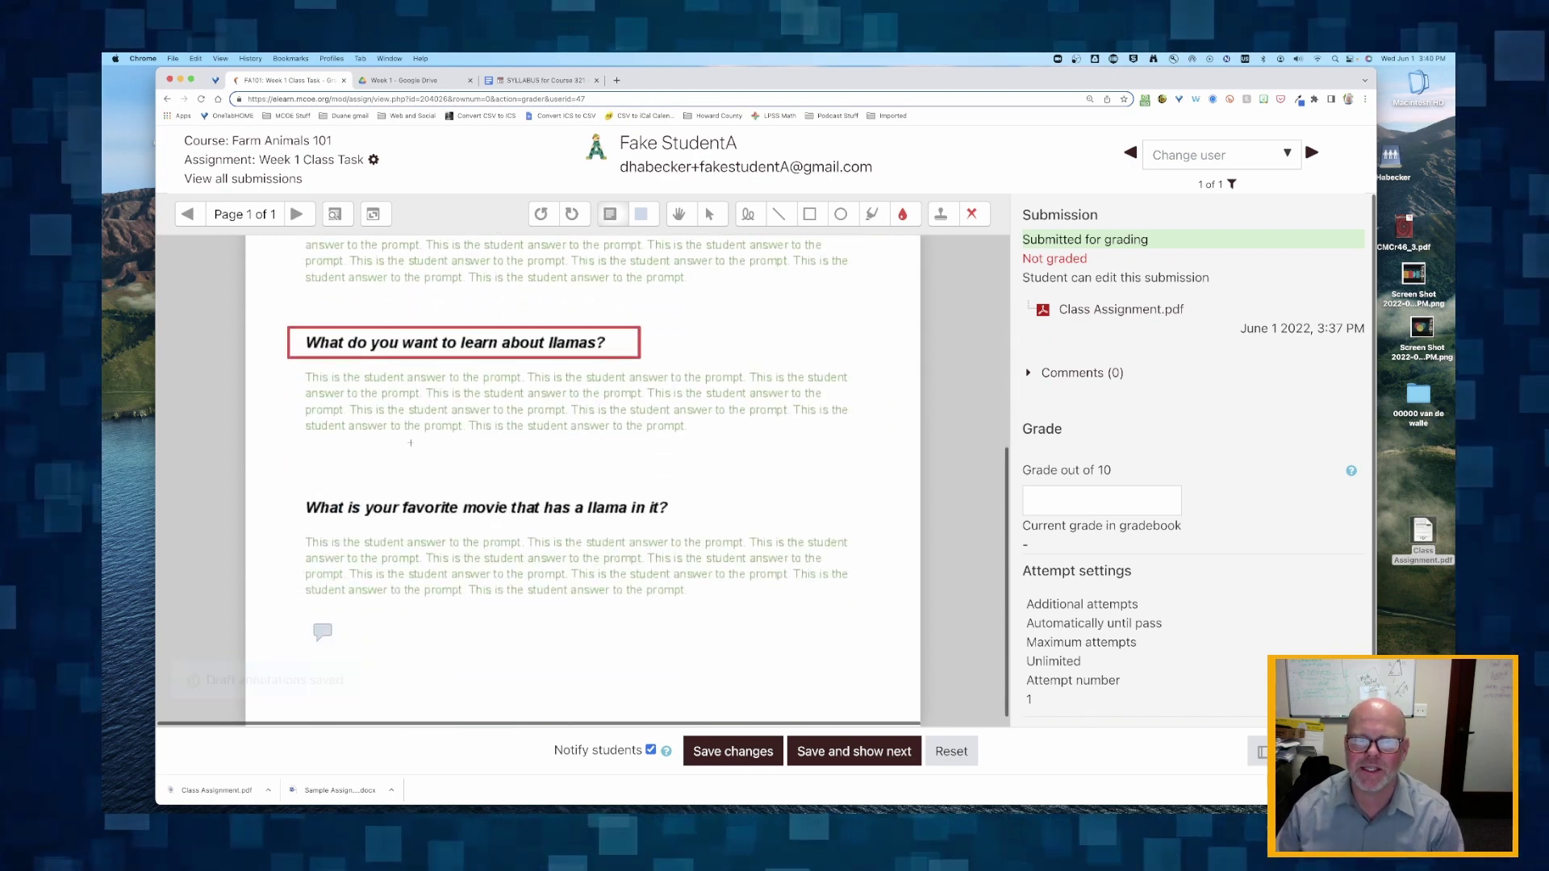
Step: Enter a grade of 10, save the changes, and go back to the Farm Animals 101 course
left_click(1074, 494)
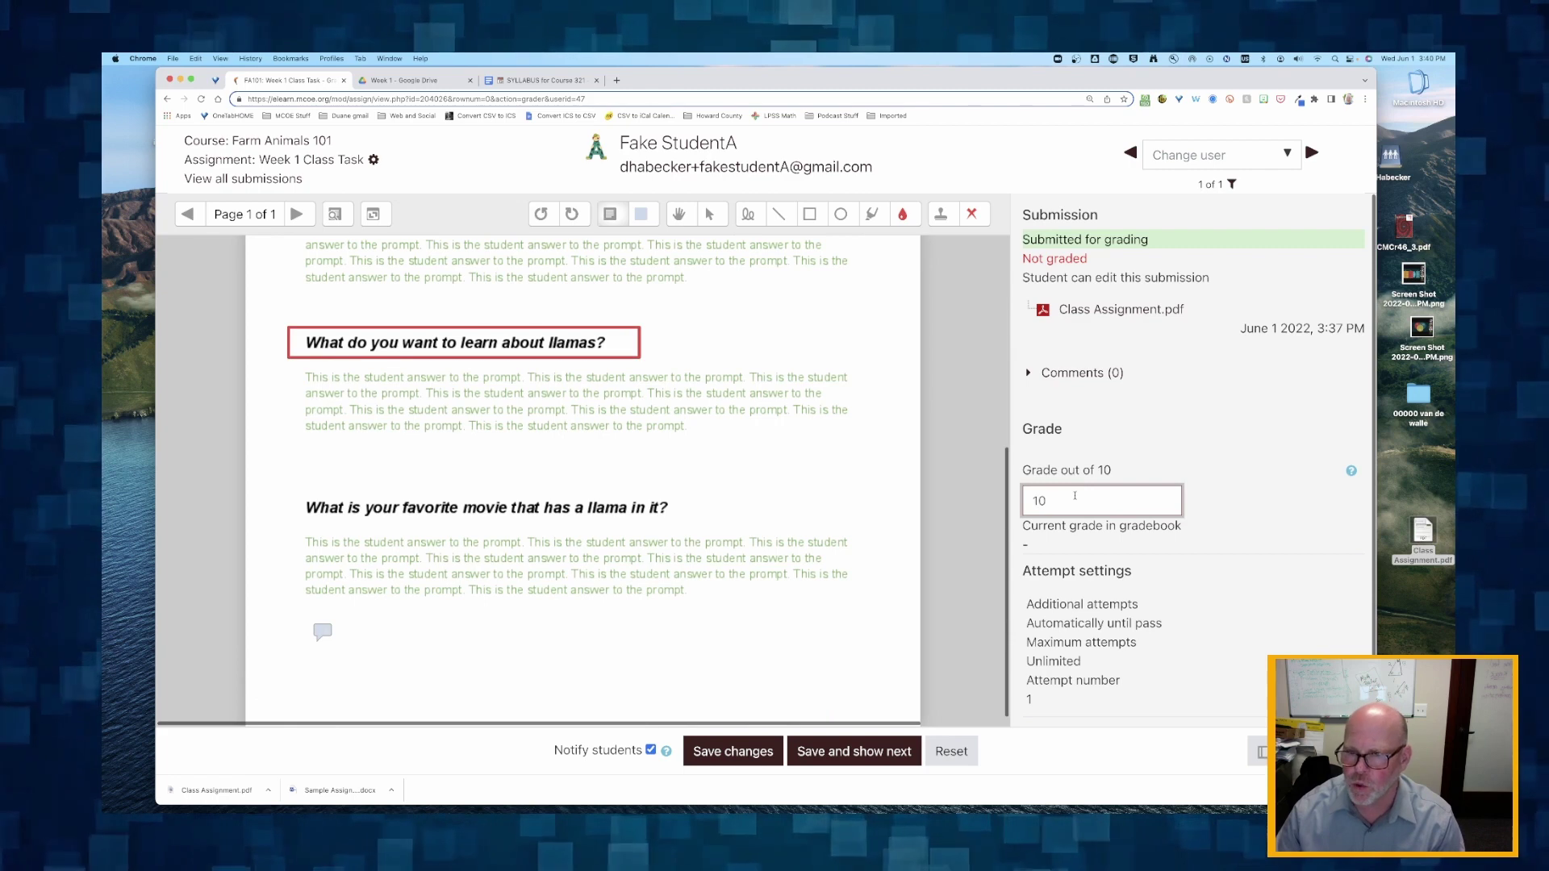
scroll(1075, 495, "down", 1)
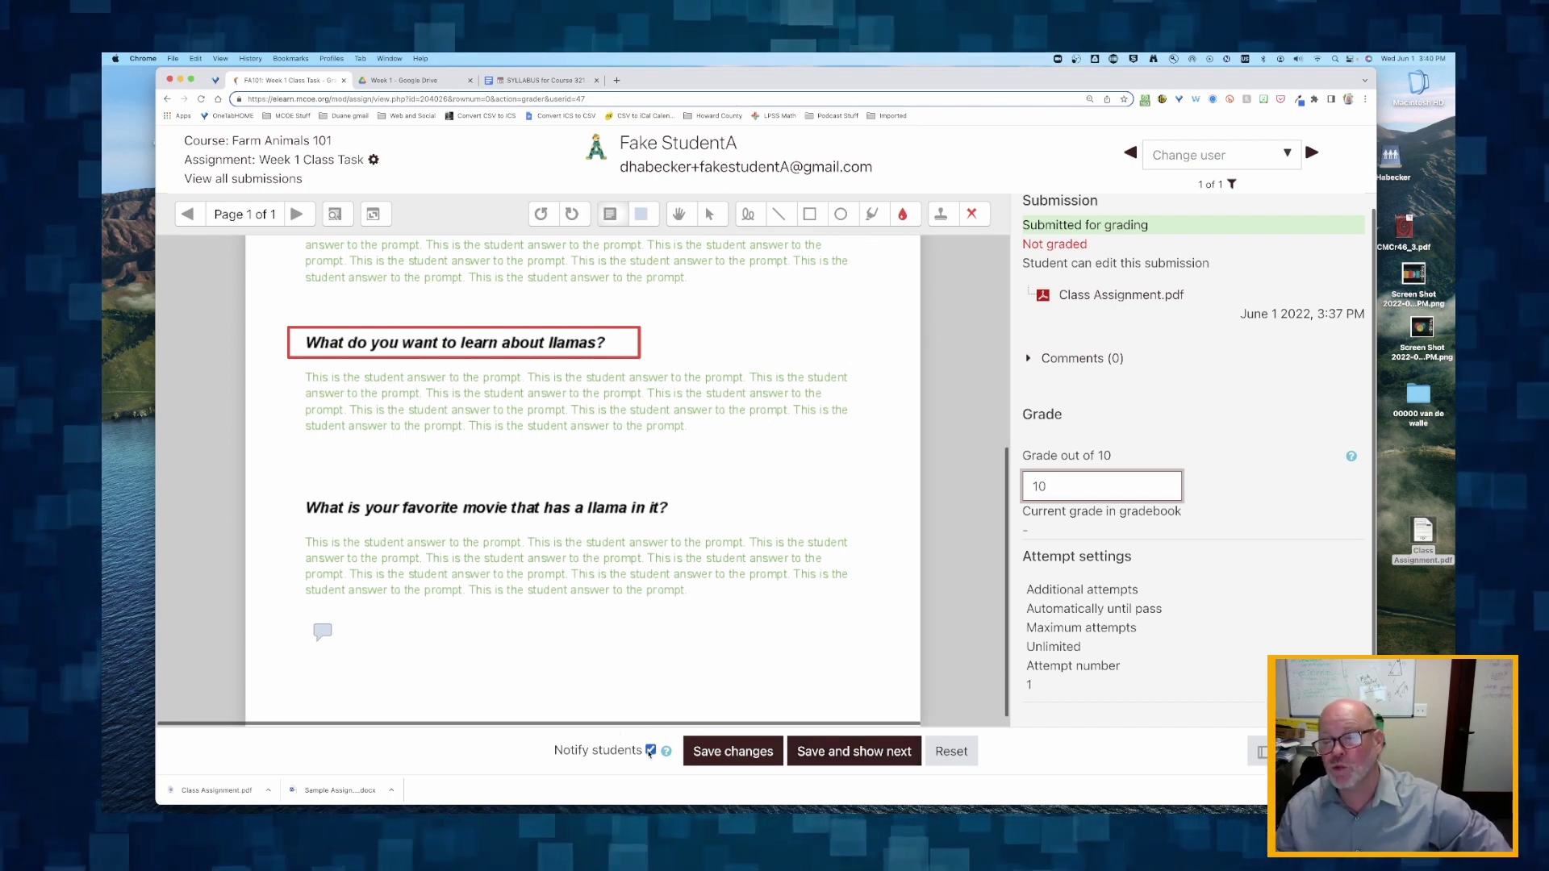
left_click(719, 752)
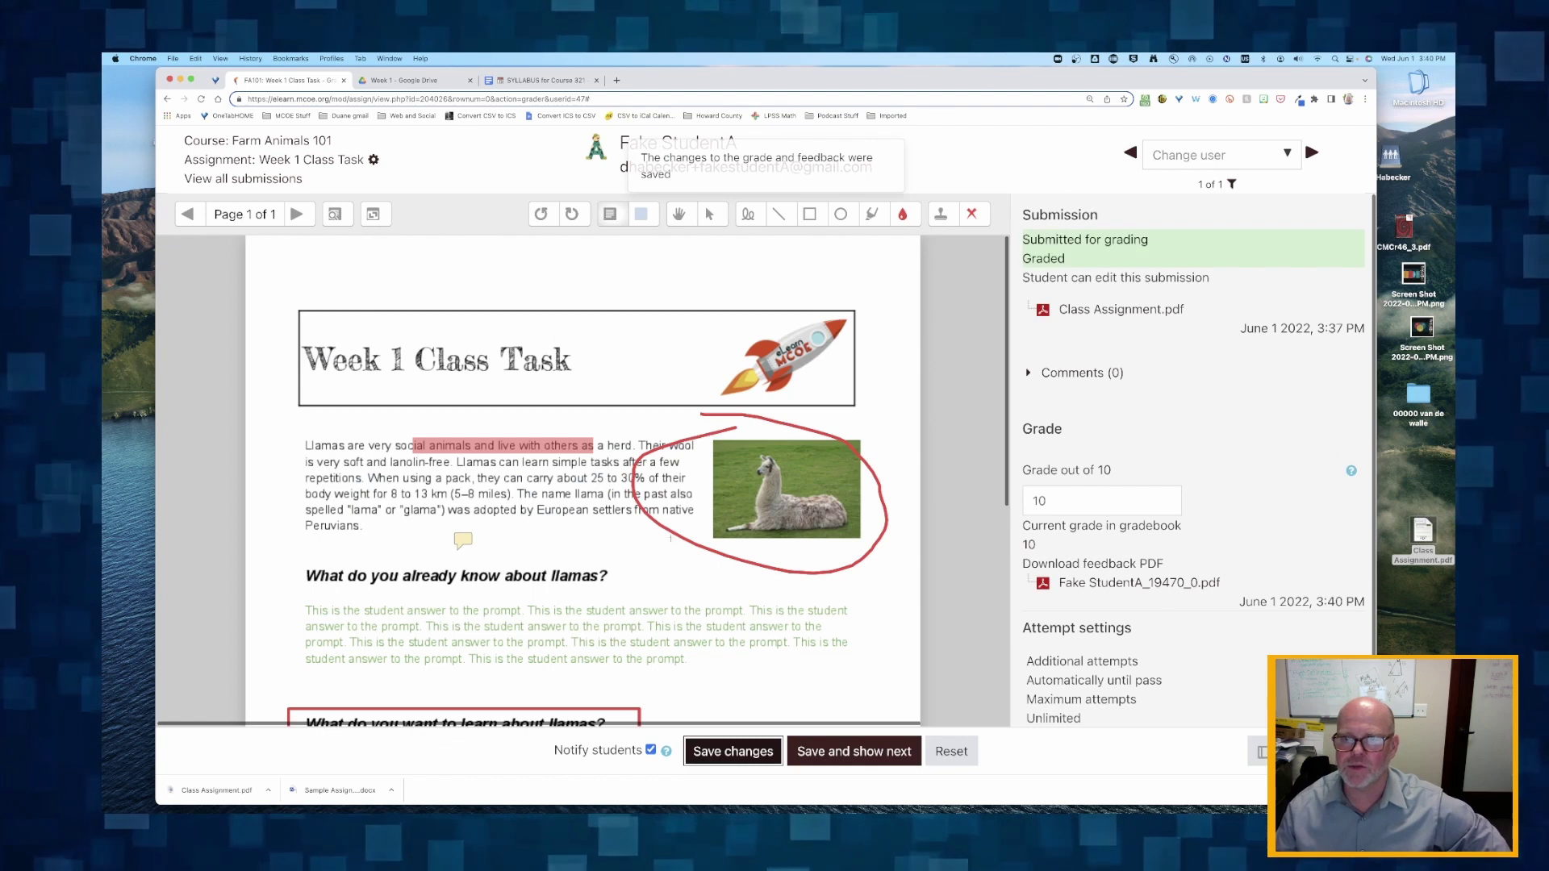
left_click_drag(1021, 234, 1049, 259)
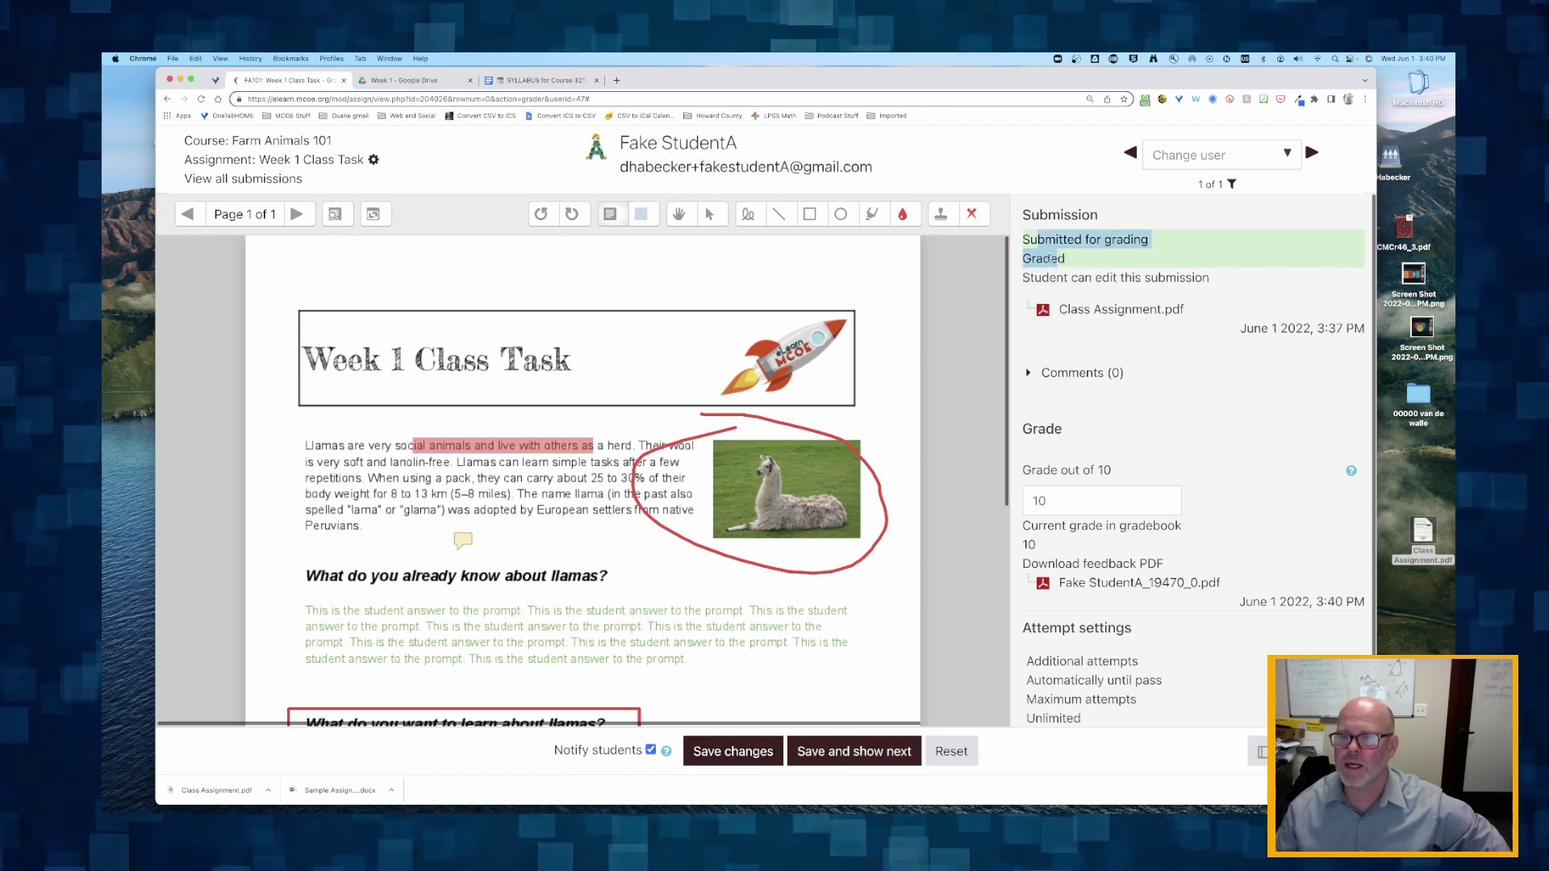
left_click(257, 141)
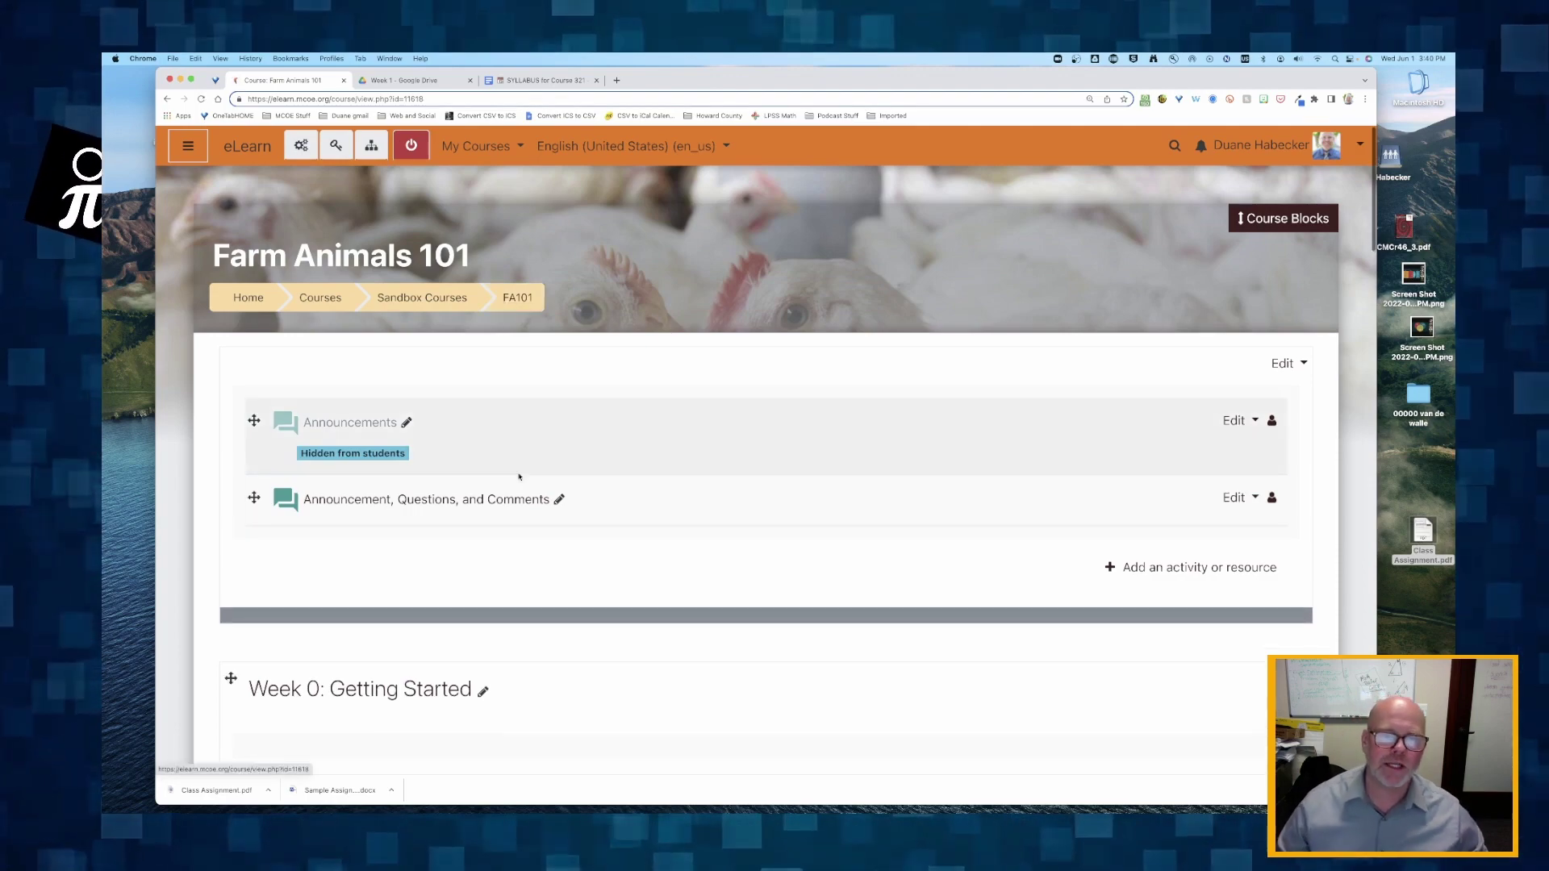
Step: In the student's Firefox window, open Week 1 Class Task from FA101 and scroll to the 10/10 Feedback
scroll(565, 500, "down", 10)
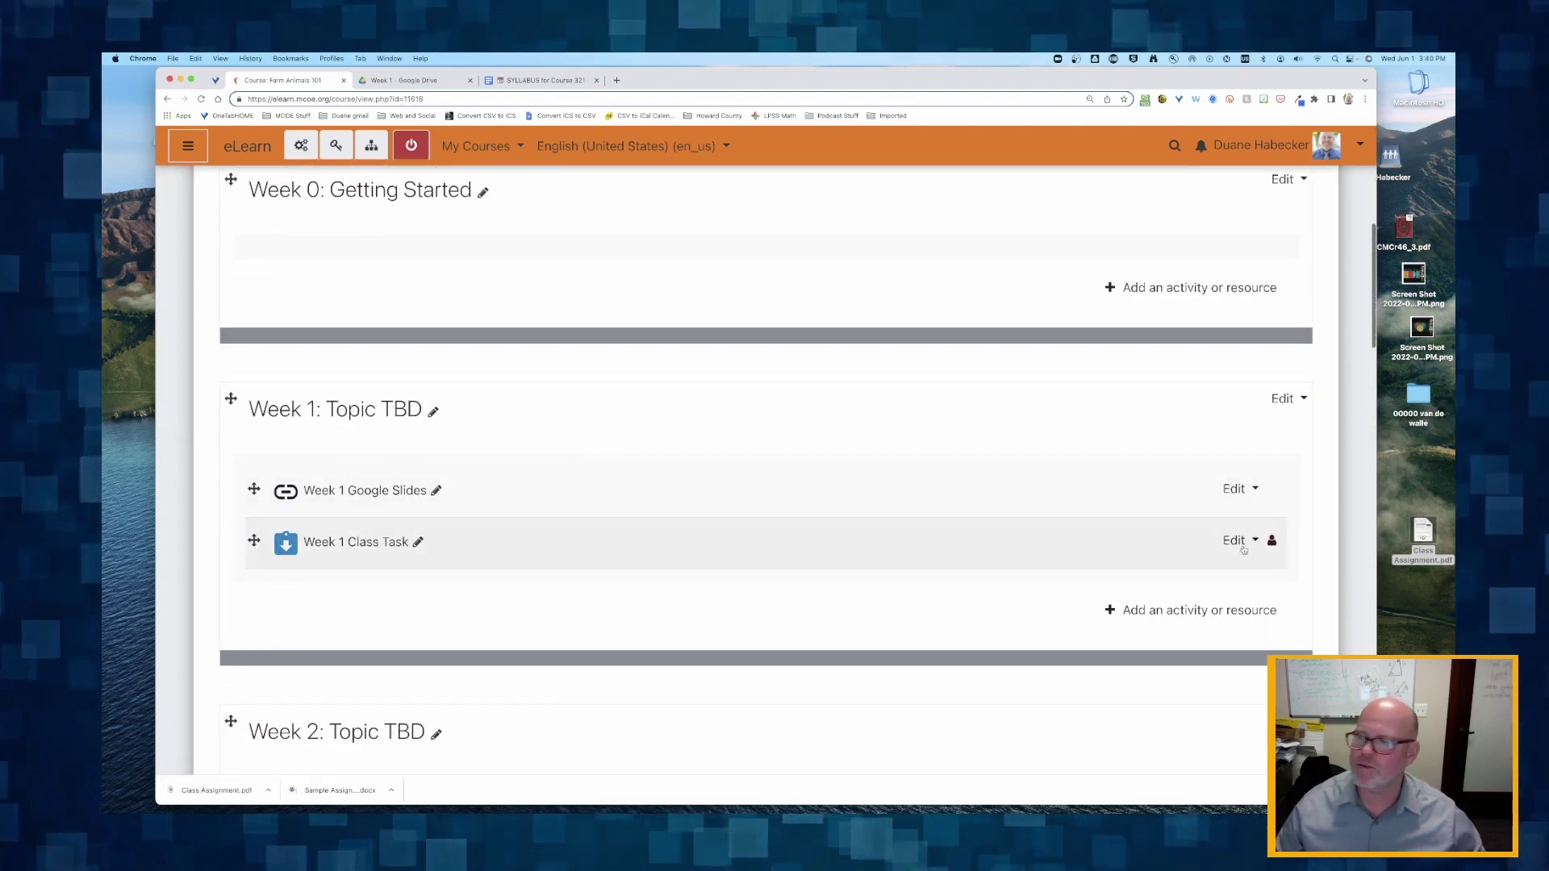
key("super+Tab")
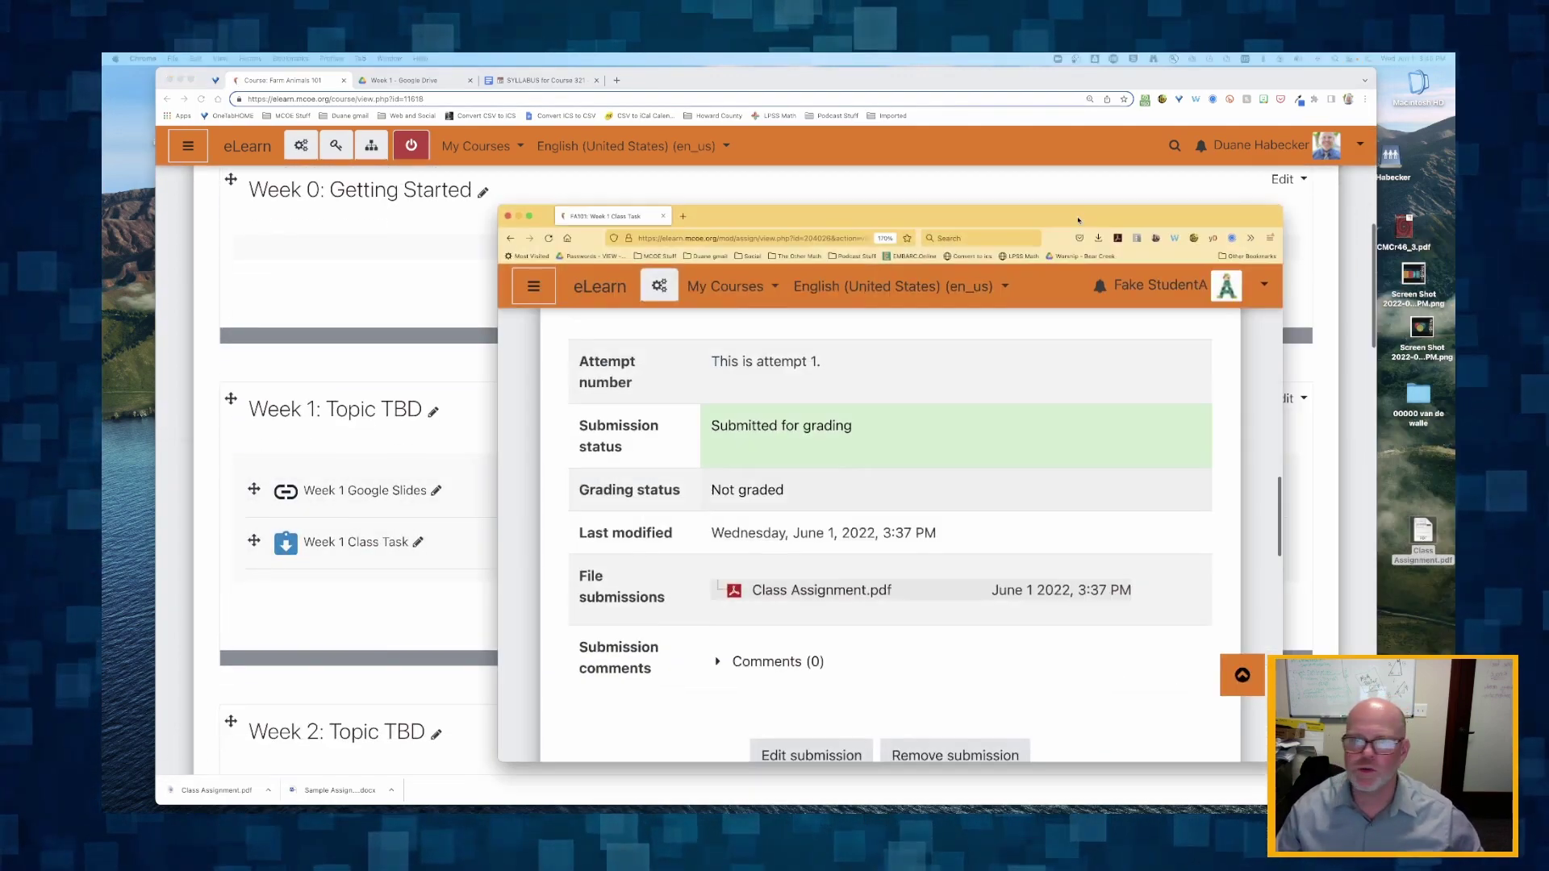
scroll(954, 365, "up", 5)
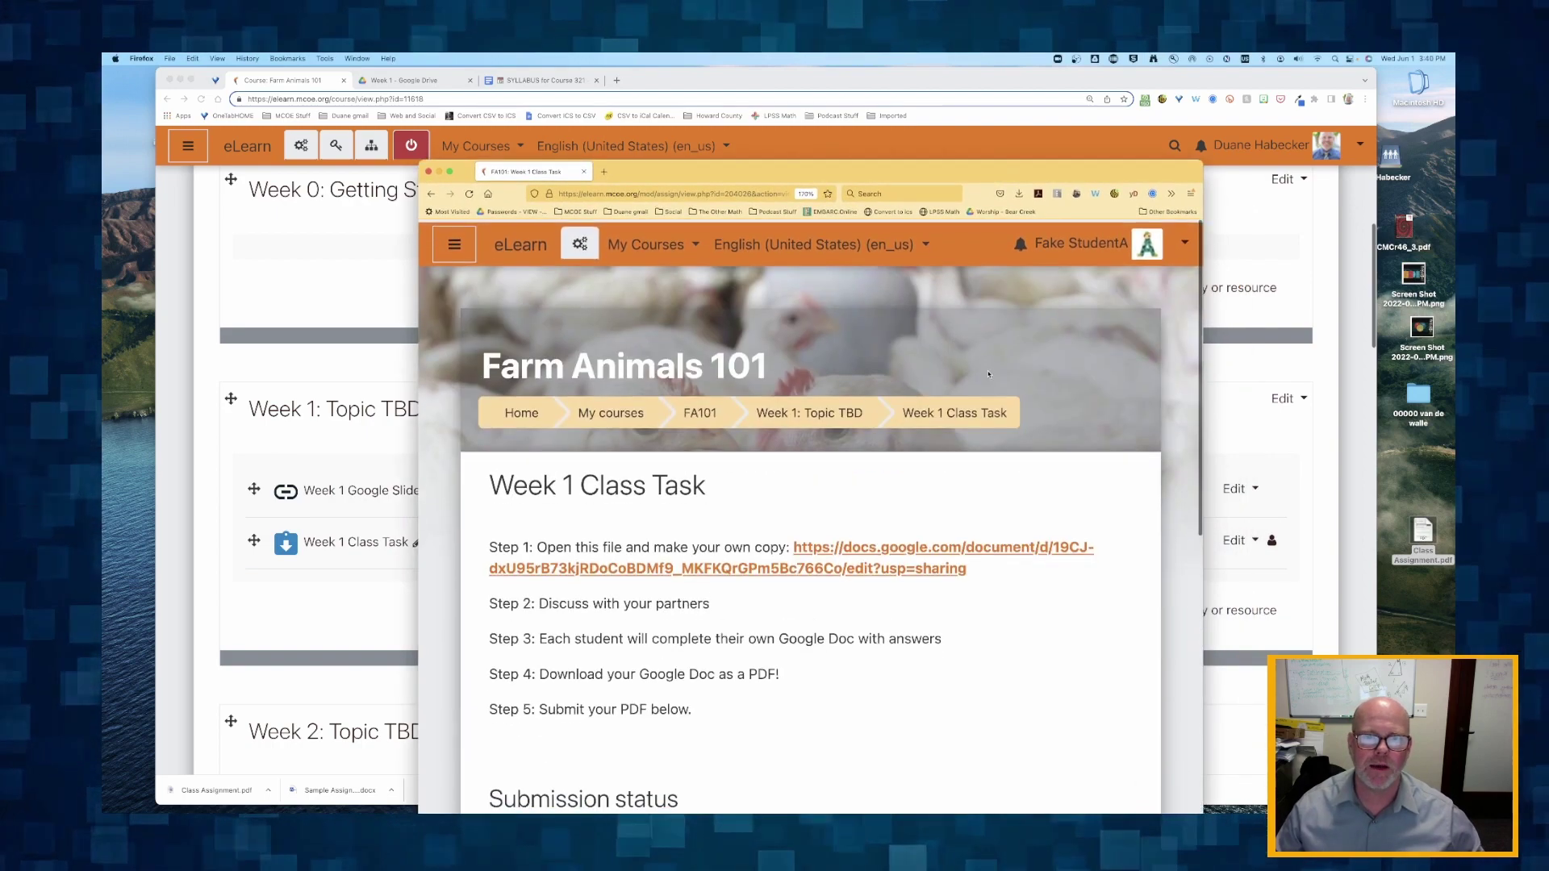
left_click(710, 410)
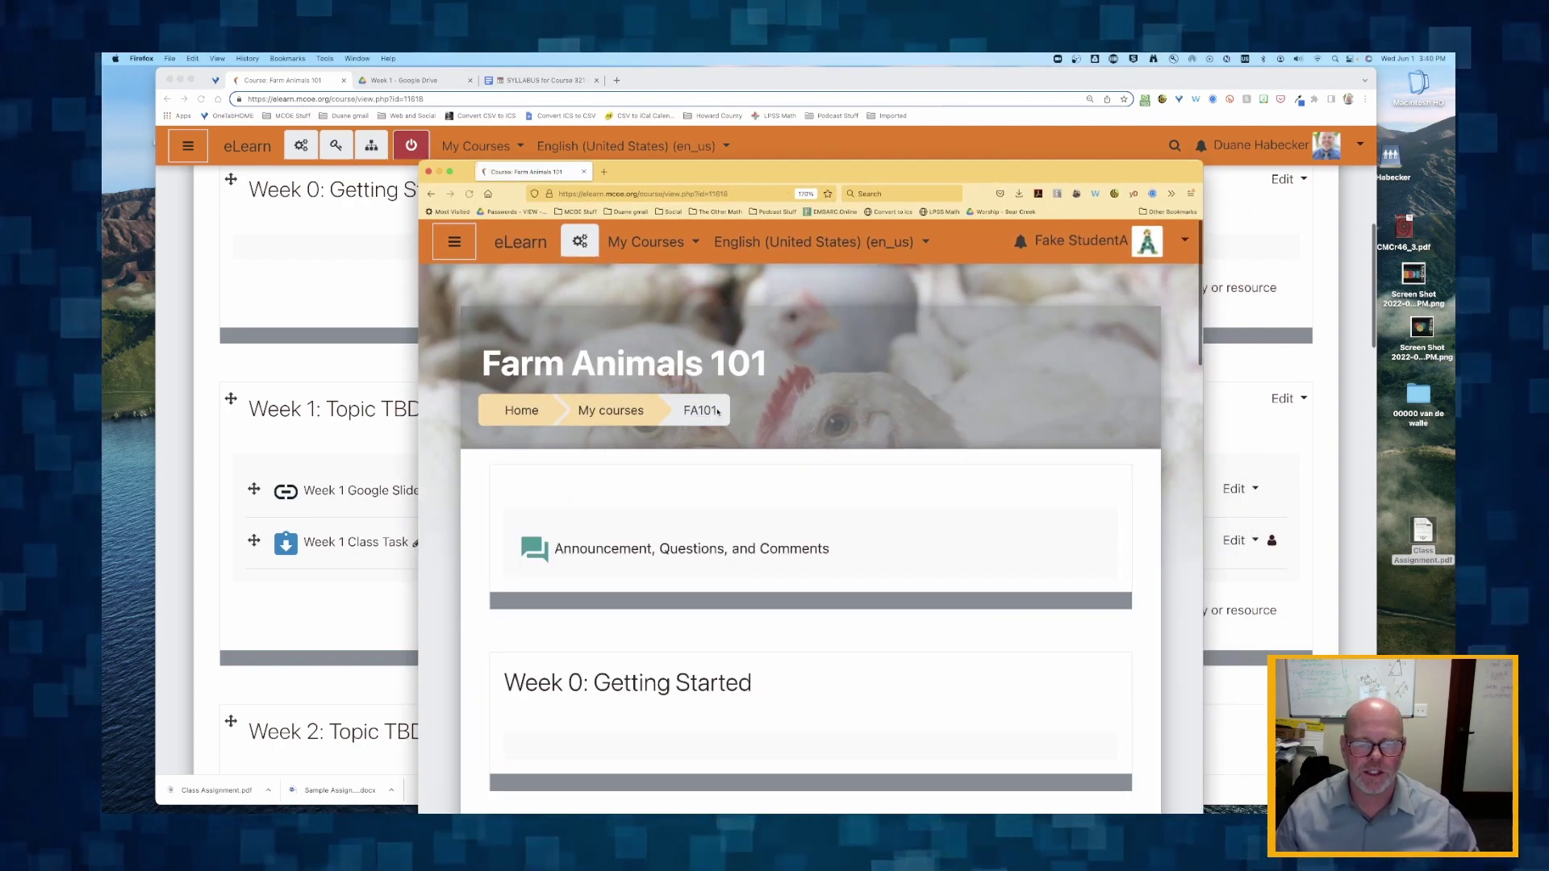
scroll(718, 413, "down", 5)
left_click(614, 447)
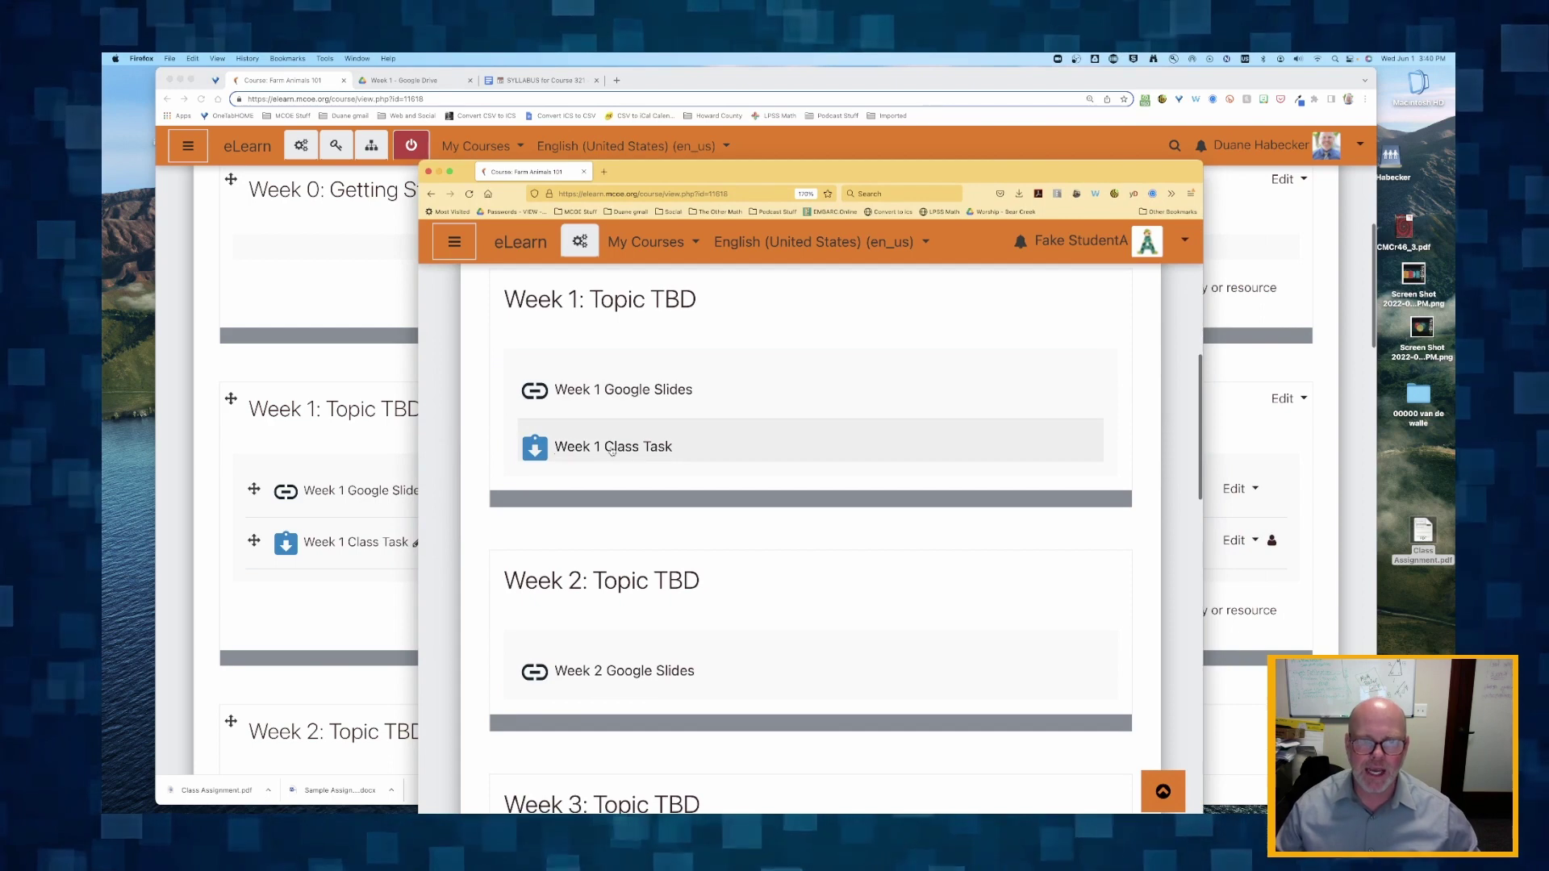
scroll(581, 495, "down", 6)
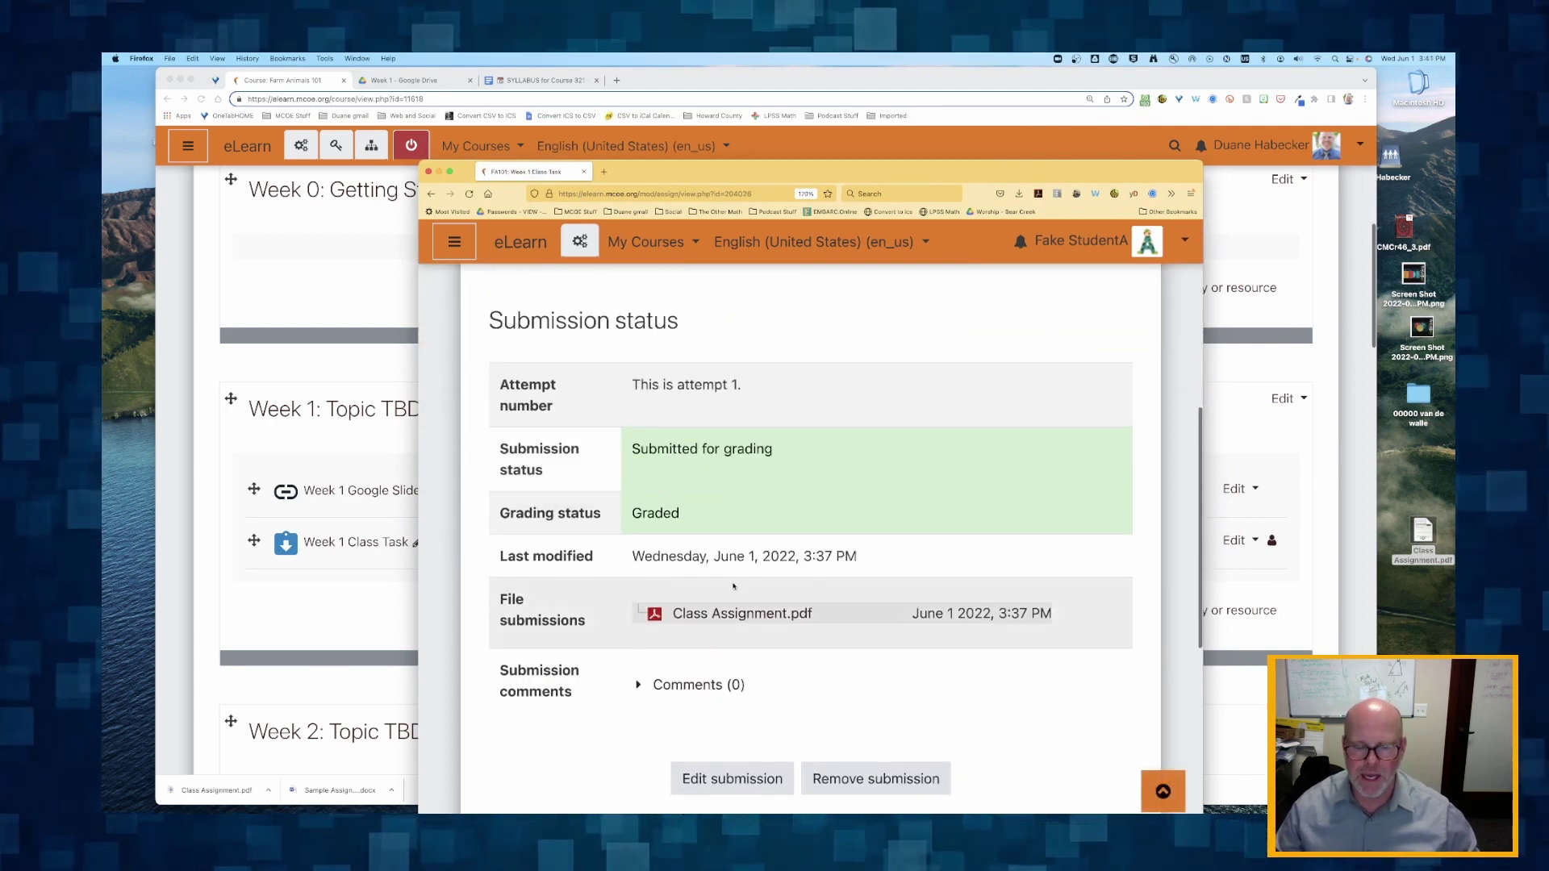
scroll(734, 586, "down", 4)
scroll(733, 587, "down", 4)
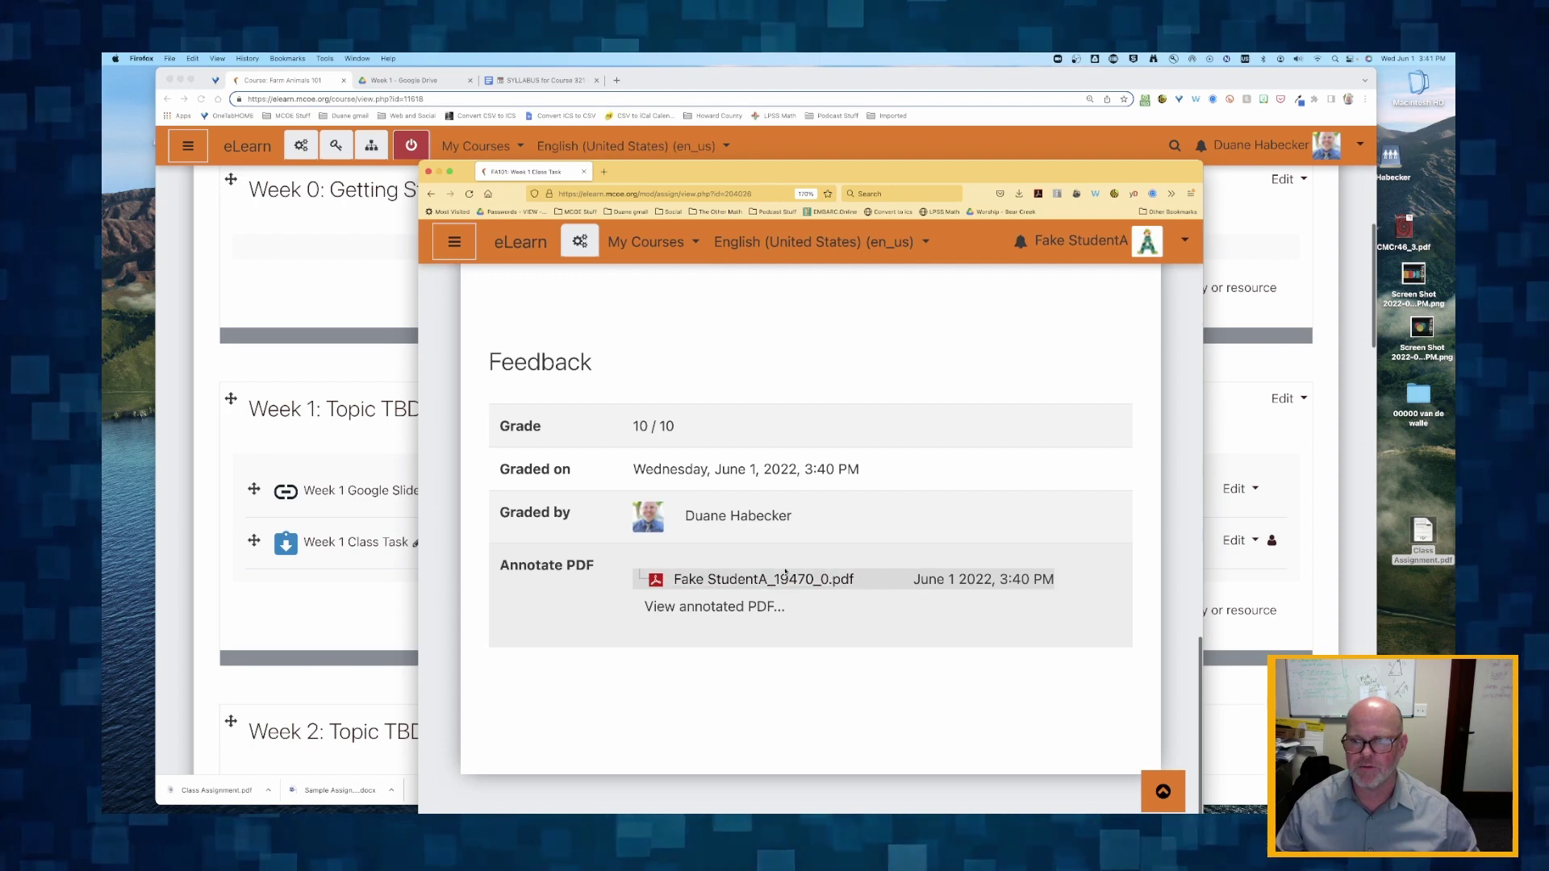
Step: Open the annotated PDF as the student and expand the final-thoughts and 'Cute llama!' comments
left_click(705, 610)
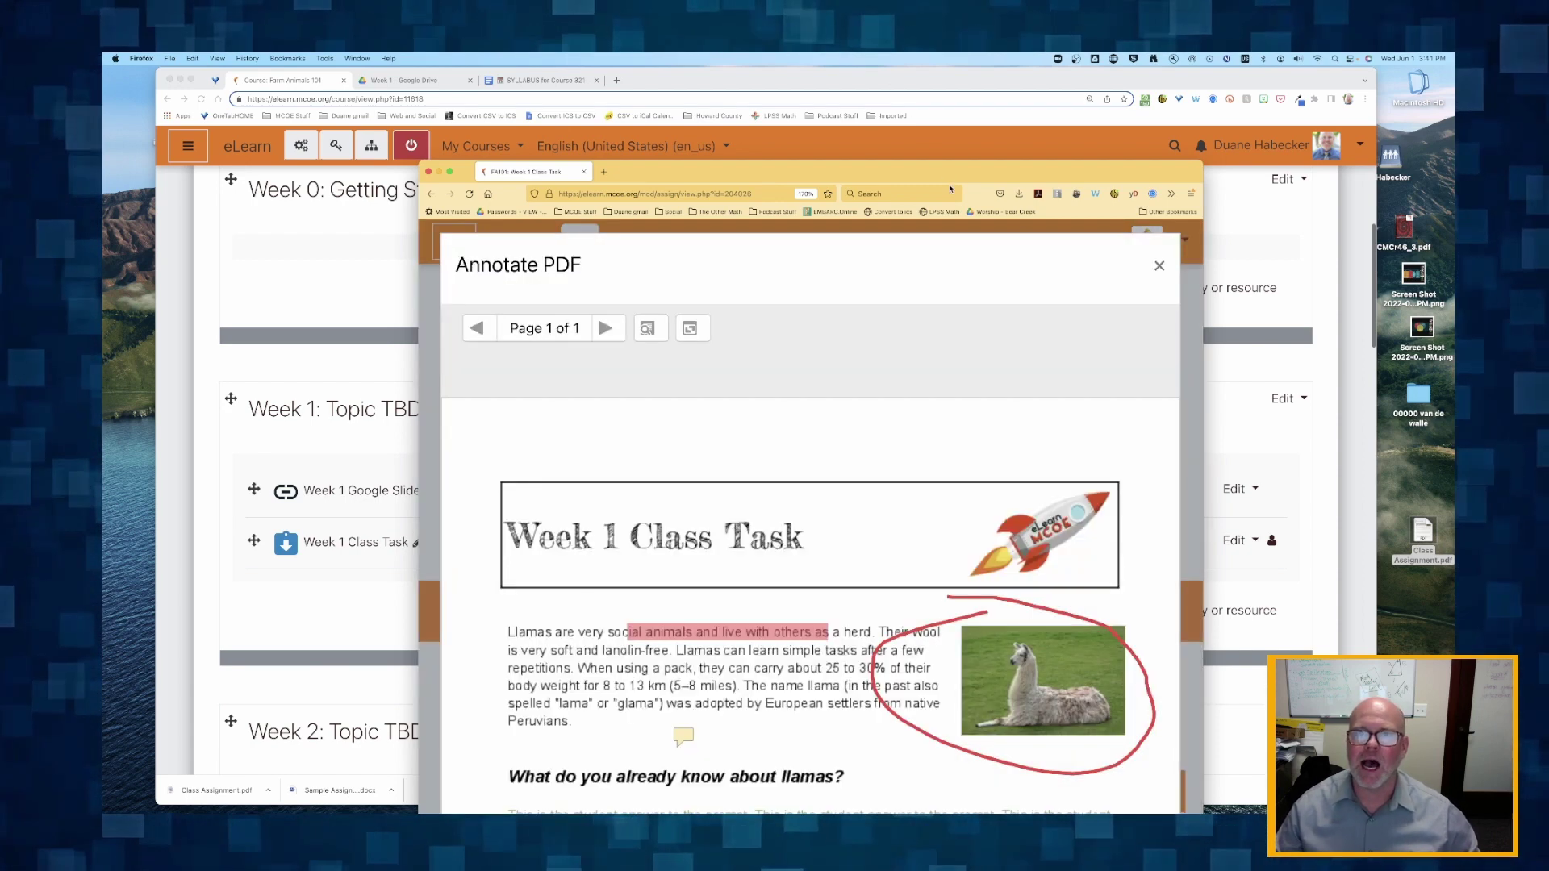
left_click_drag(945, 169, 929, 75)
scroll(761, 336, "down", 5)
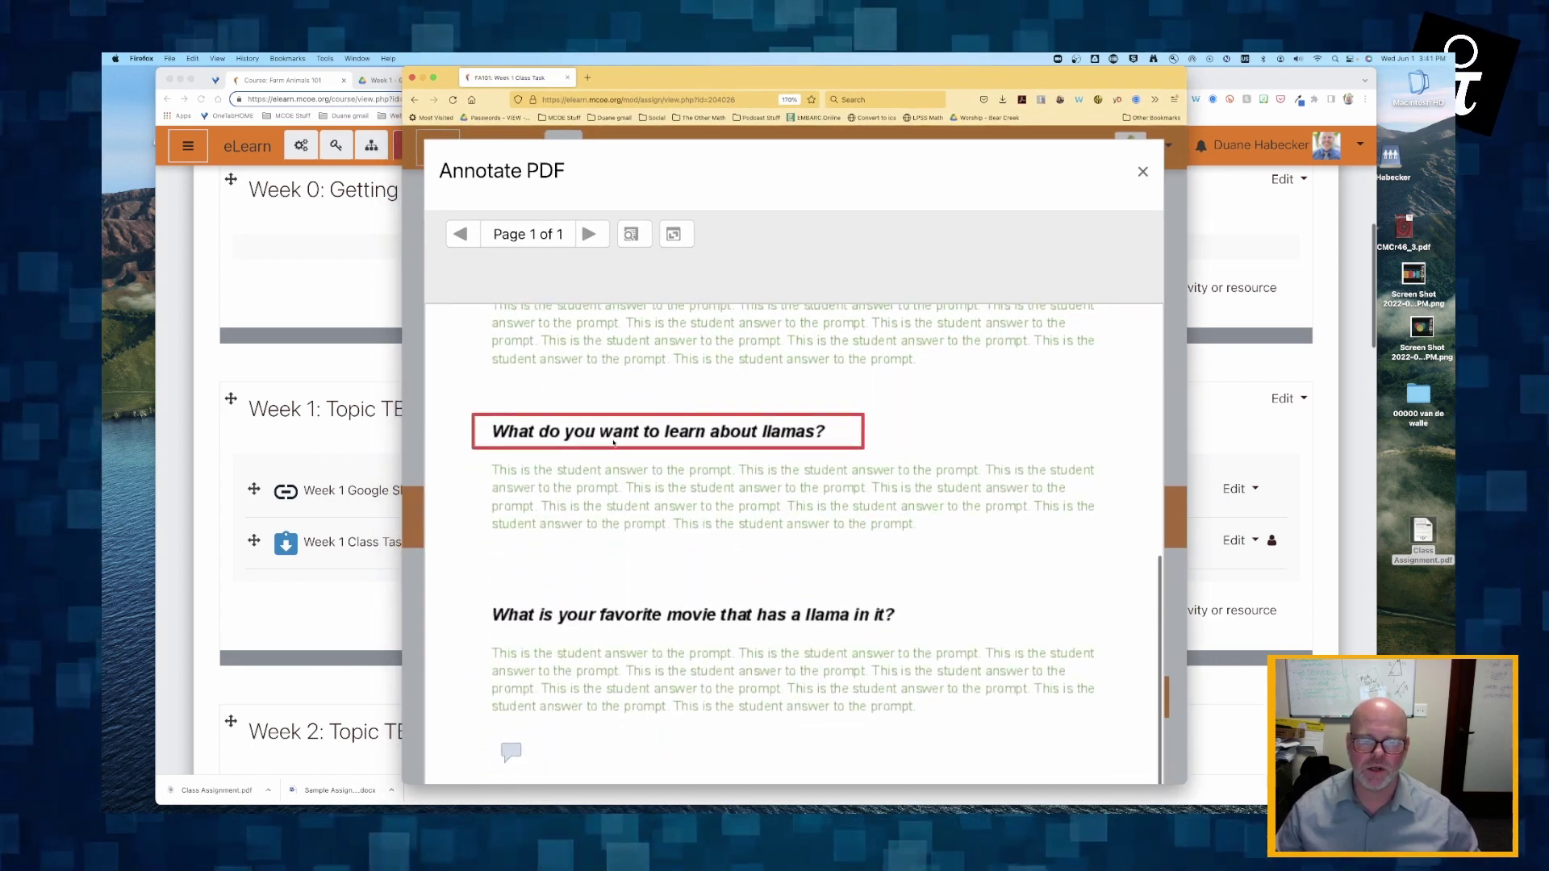
scroll(600, 624, "down", 2)
left_click(508, 676)
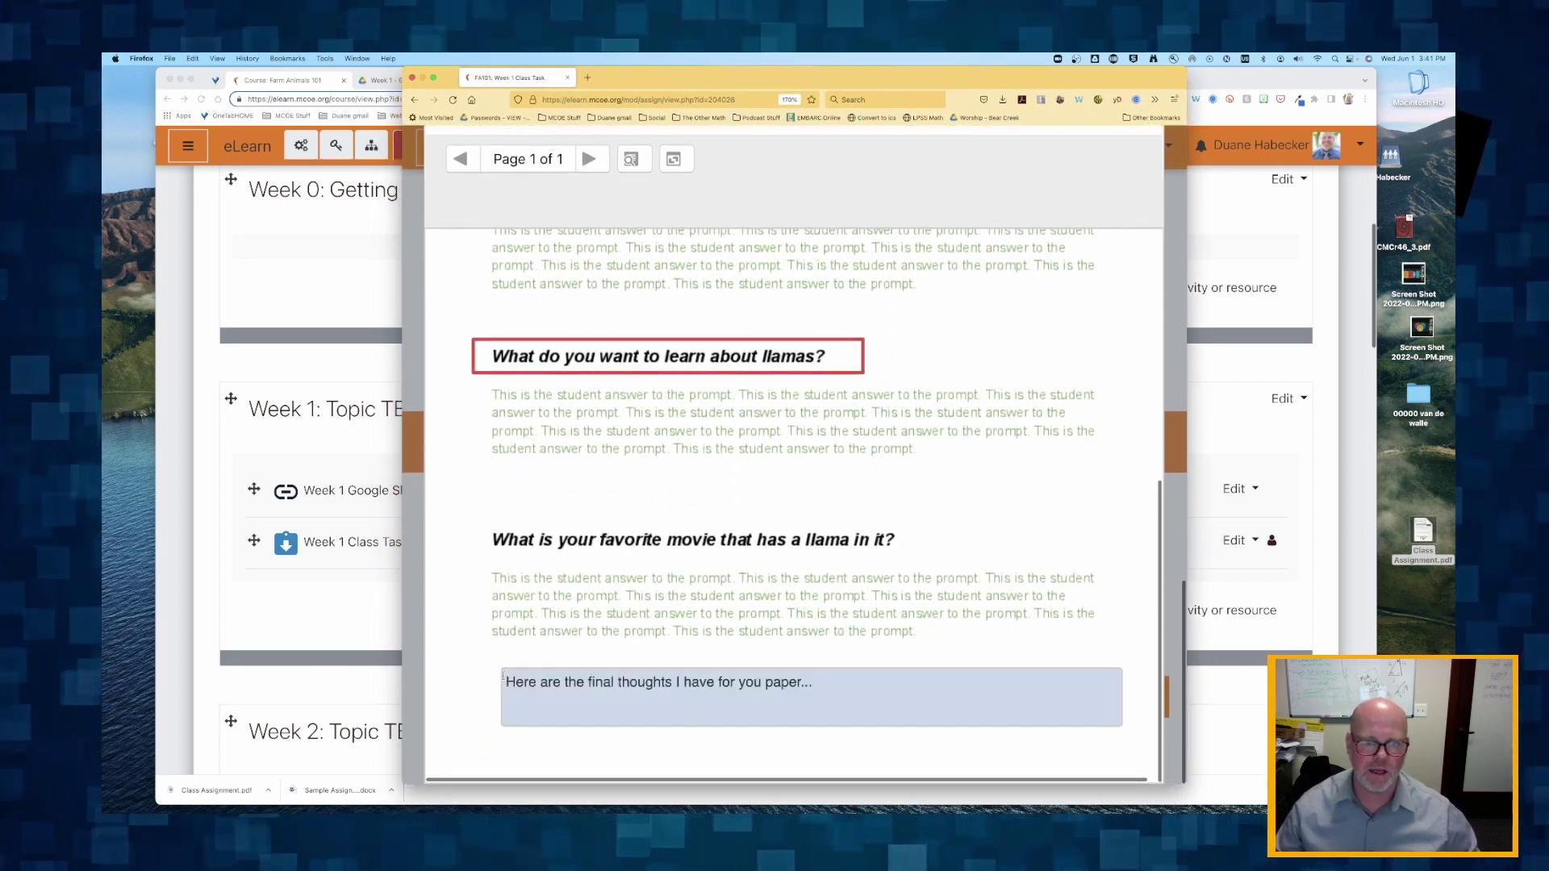
scroll(594, 588, "up", 5)
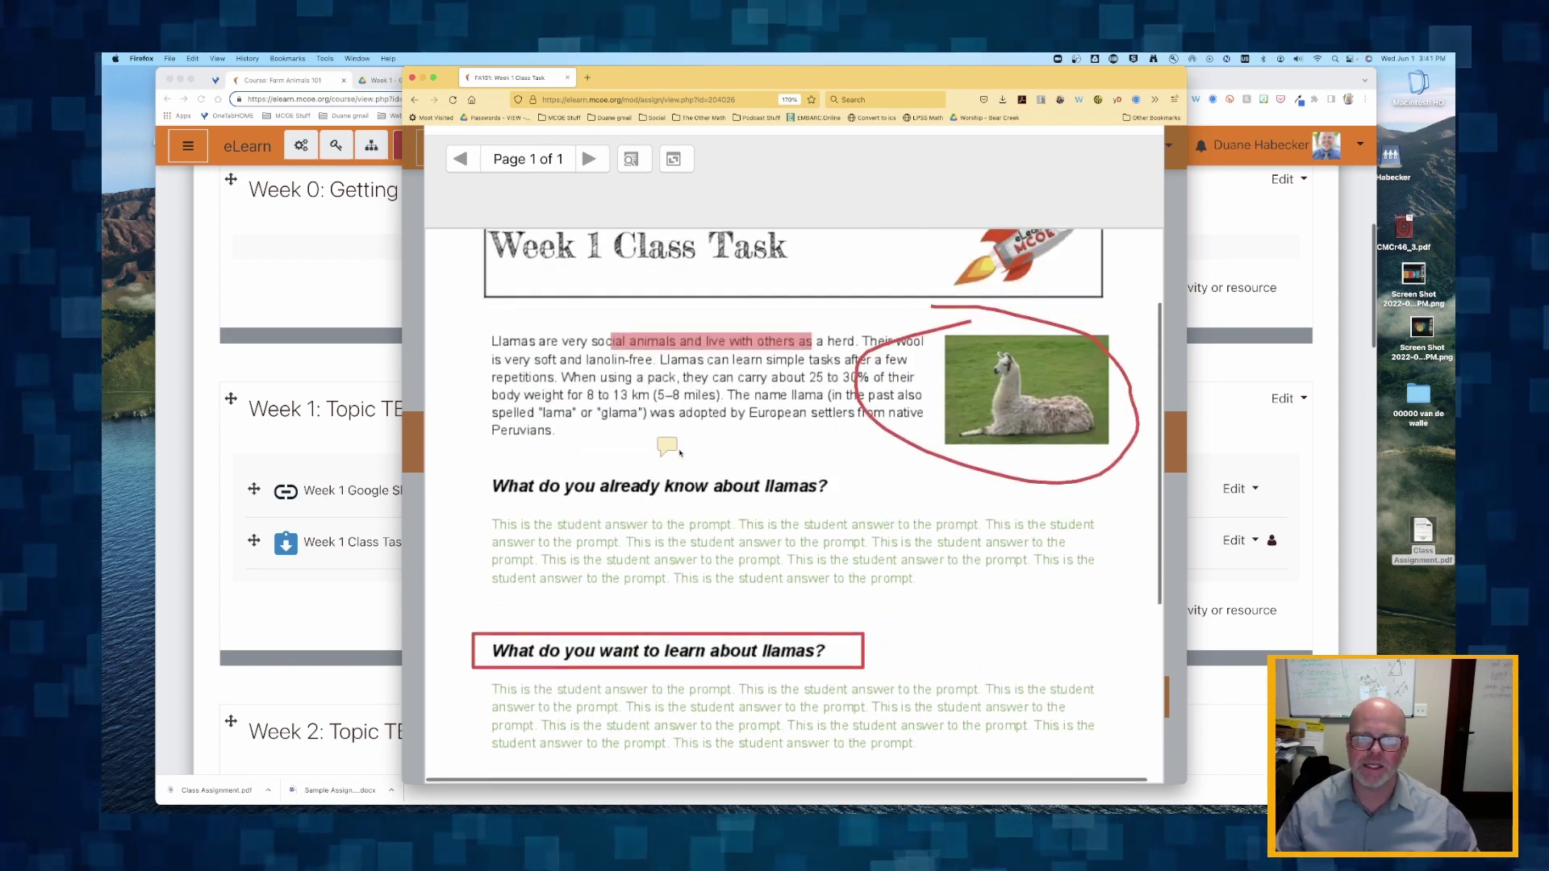
left_click(673, 439)
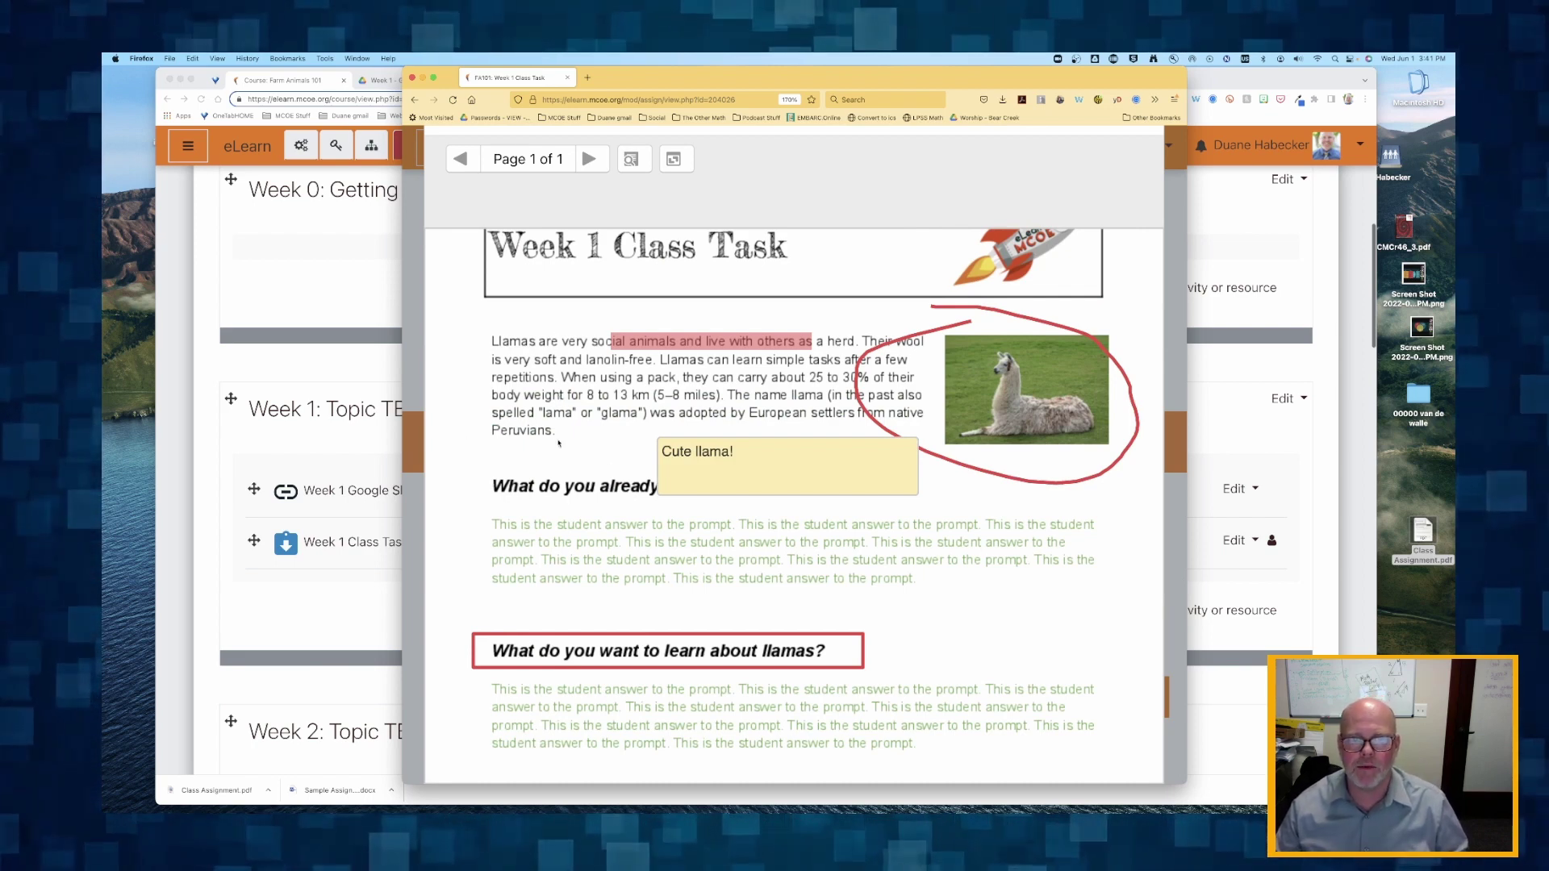
scroll(672, 476, "up", 3)
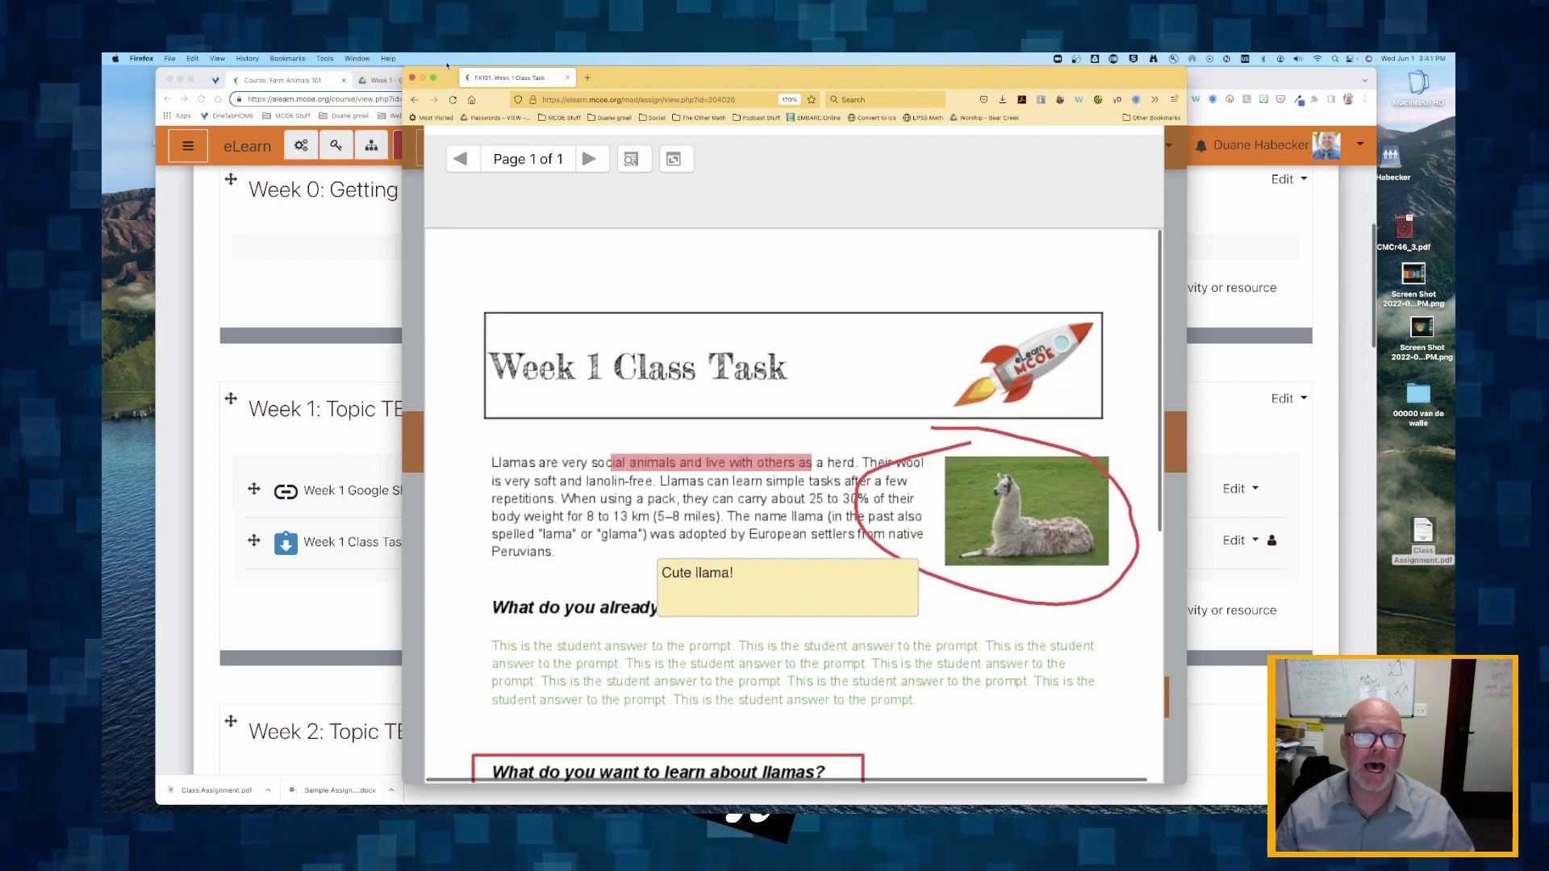
left_click_drag(447, 66, 1453, 283)
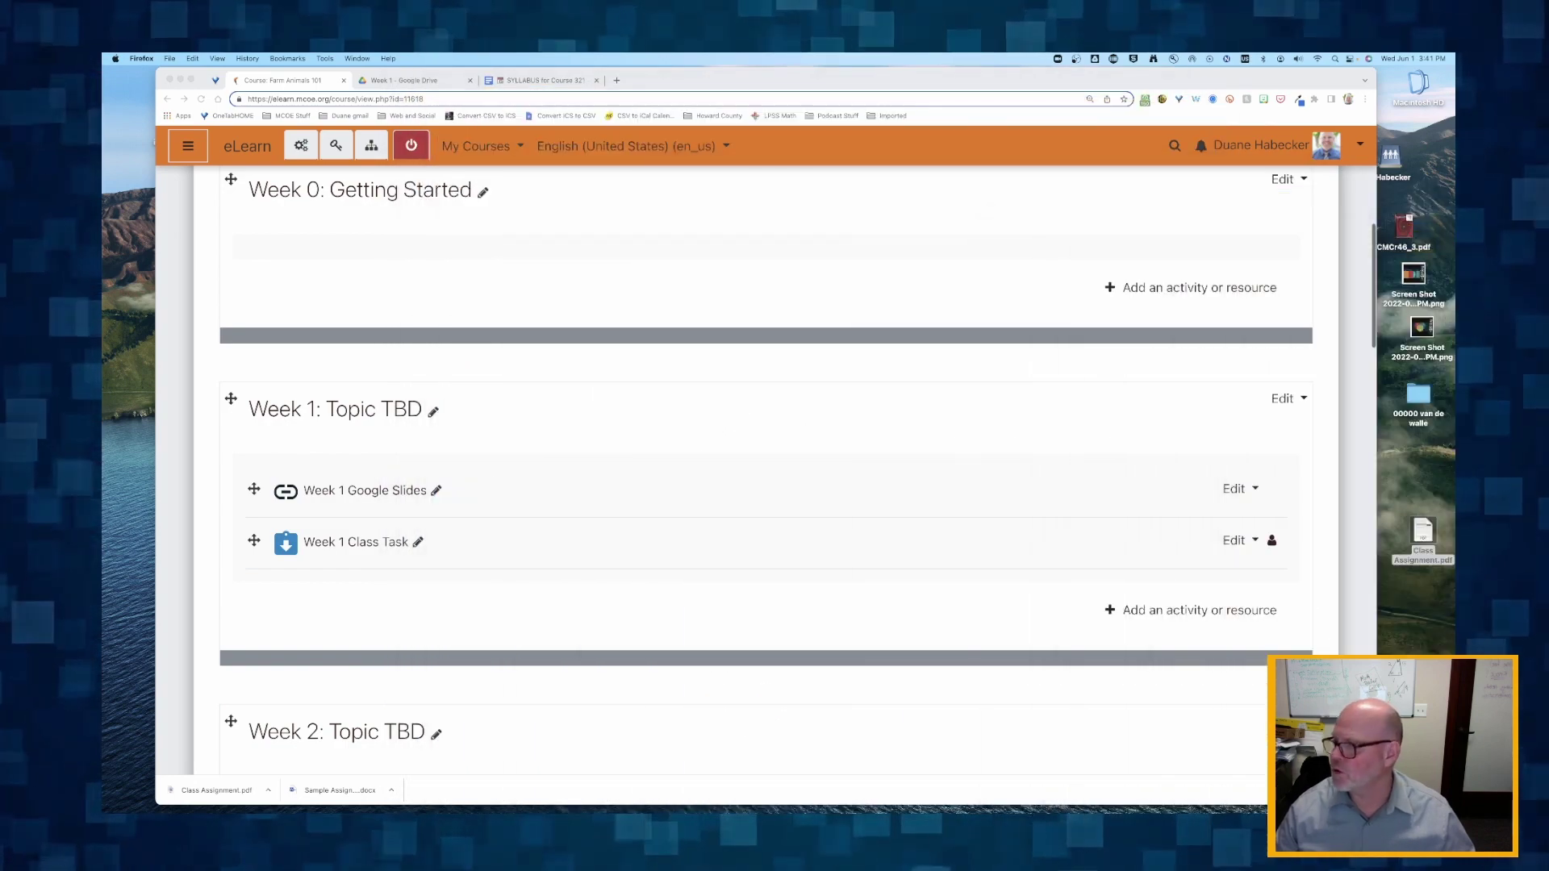
left_click(650, 591)
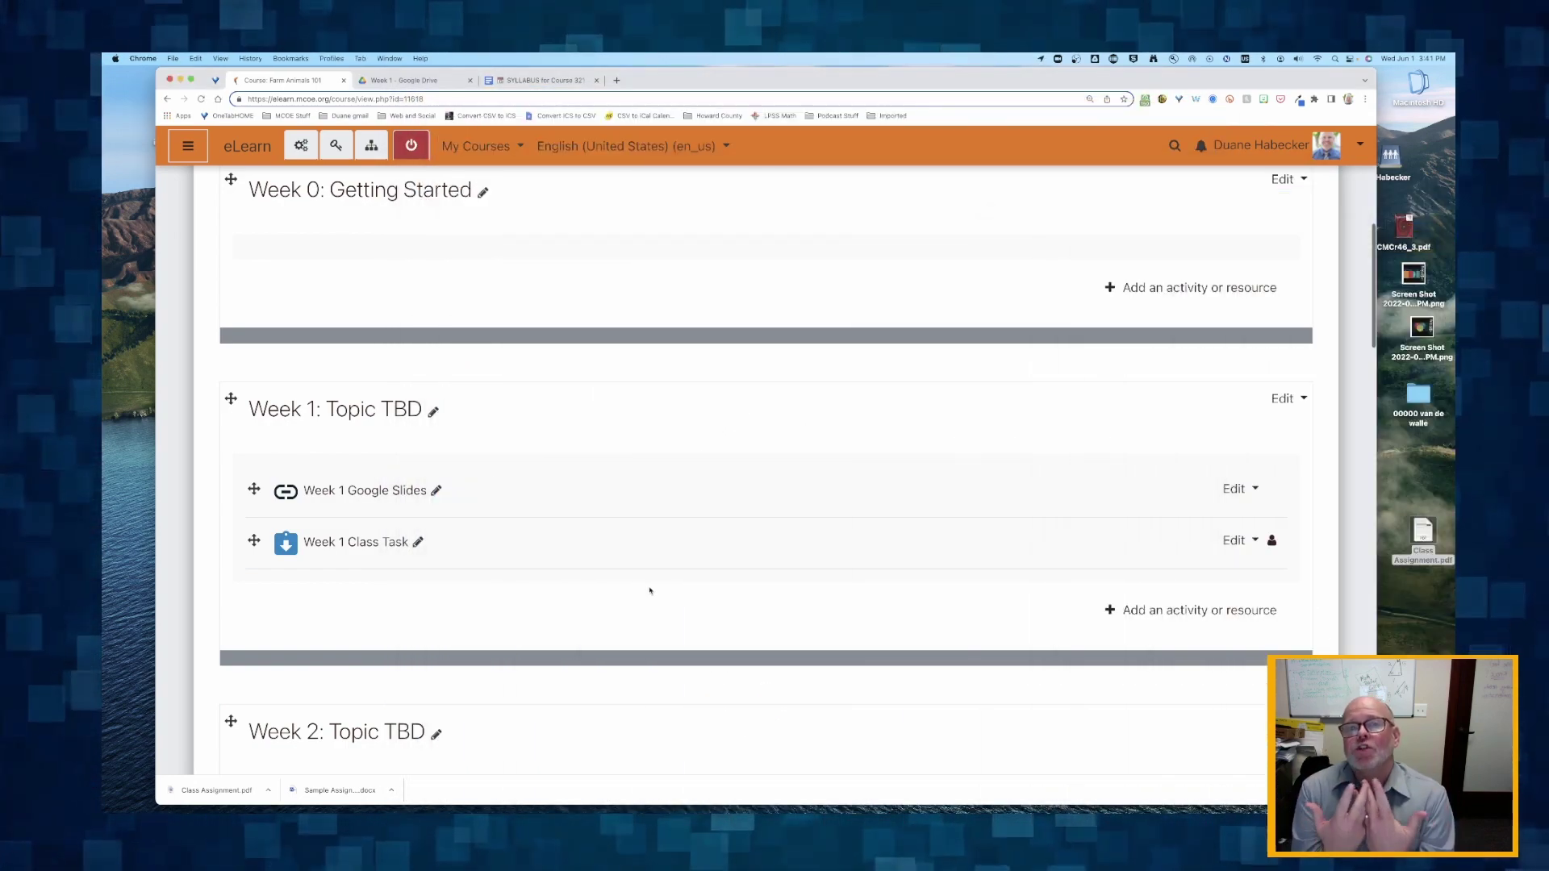